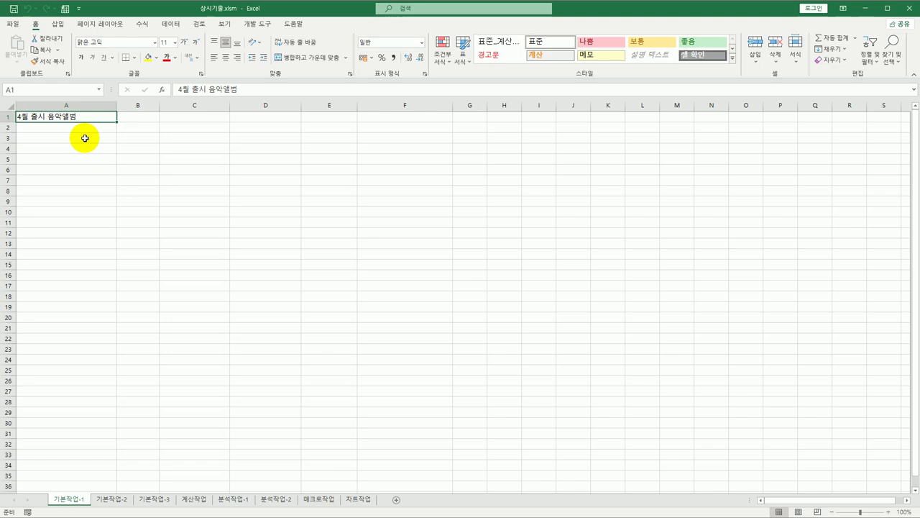
On the 기본작업-2 sheet, merge and center the title across A1:I1
left_click_drag(84, 139, 392, 237)
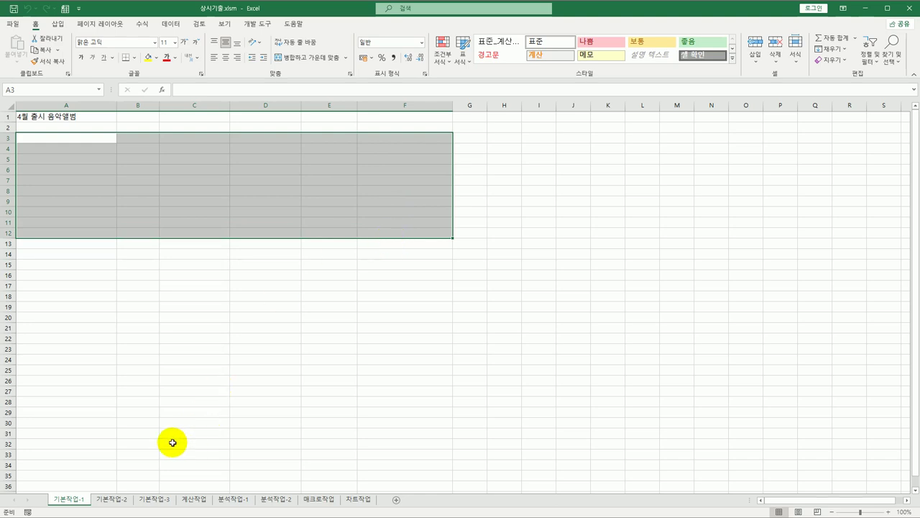
left_click(115, 498)
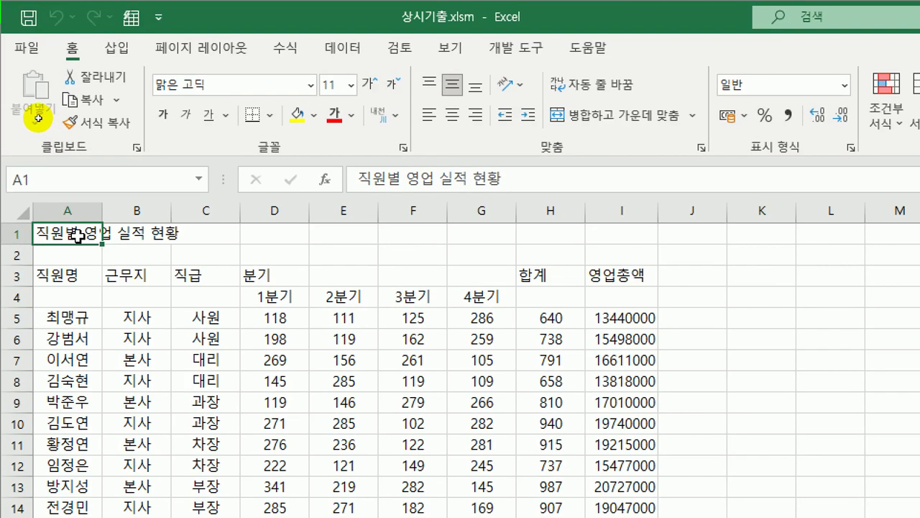
left_click_drag(41, 116, 329, 128)
left_click_drag(660, 256, 631, 234)
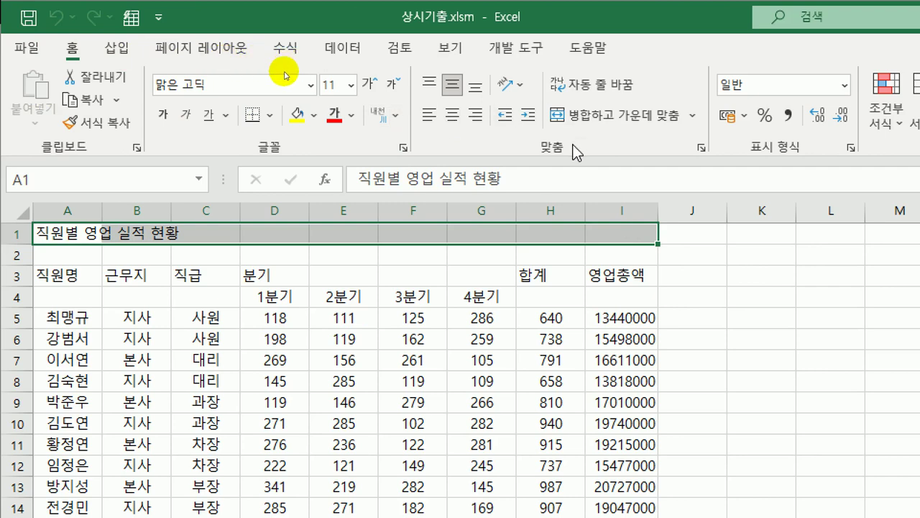
left_click(606, 121)
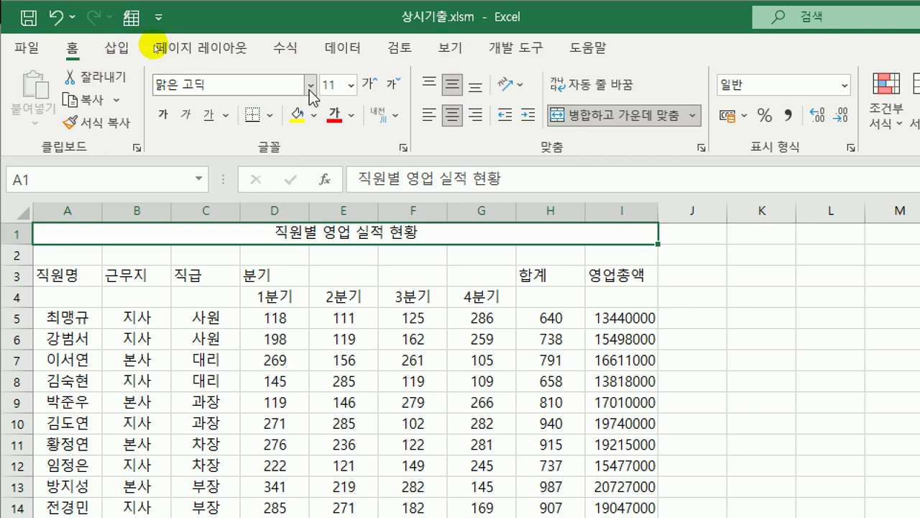
Set the font of the merged title in row 1 to 궁서
left_click(311, 86)
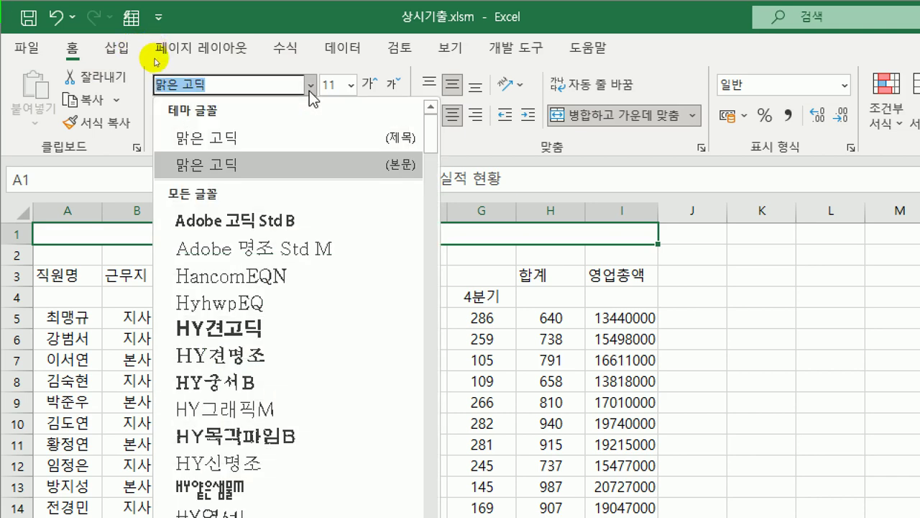
left_click(431, 158)
left_click_drag(431, 159, 244, 98)
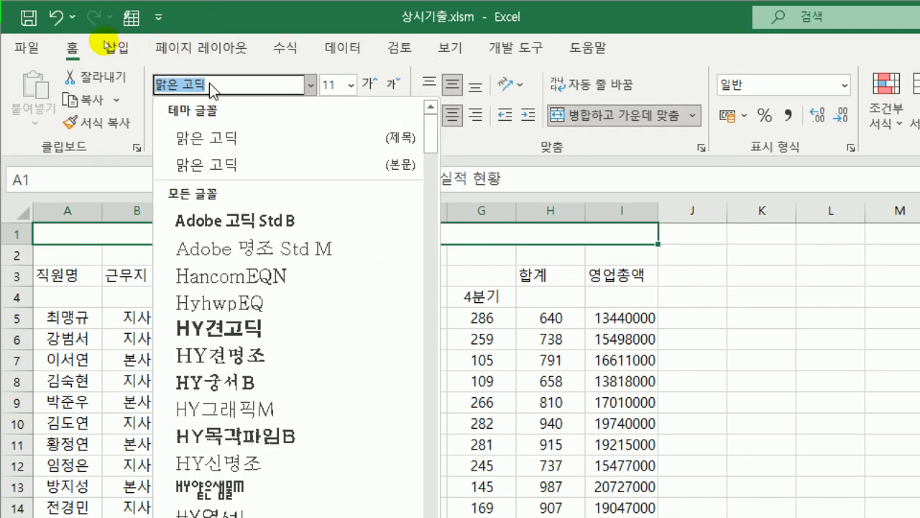
key("BackSpace")
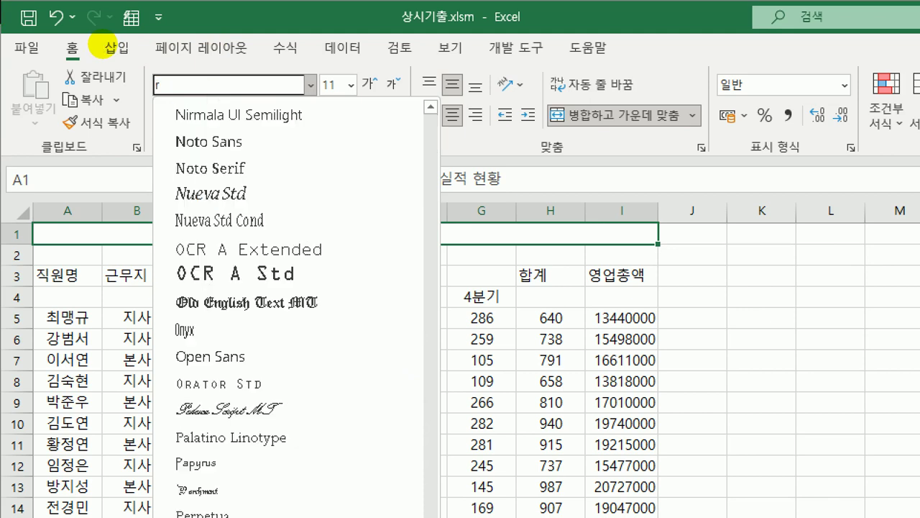
type("궁서")
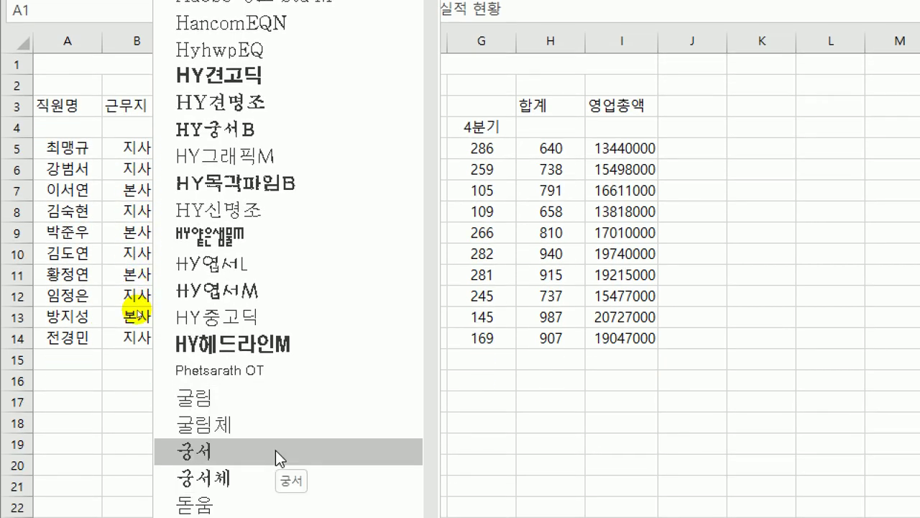
left_click(275, 450)
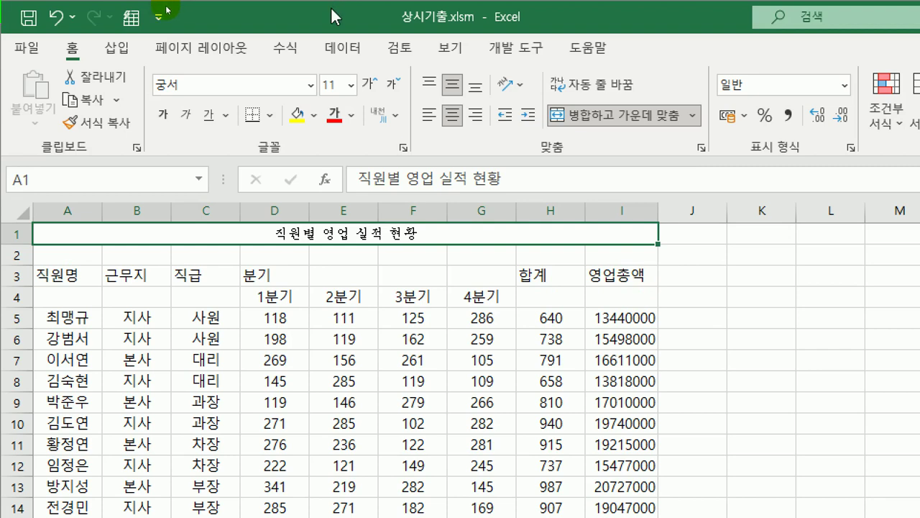
Set the title's font size to 18 and make it bold with a single underline
left_click(351, 84)
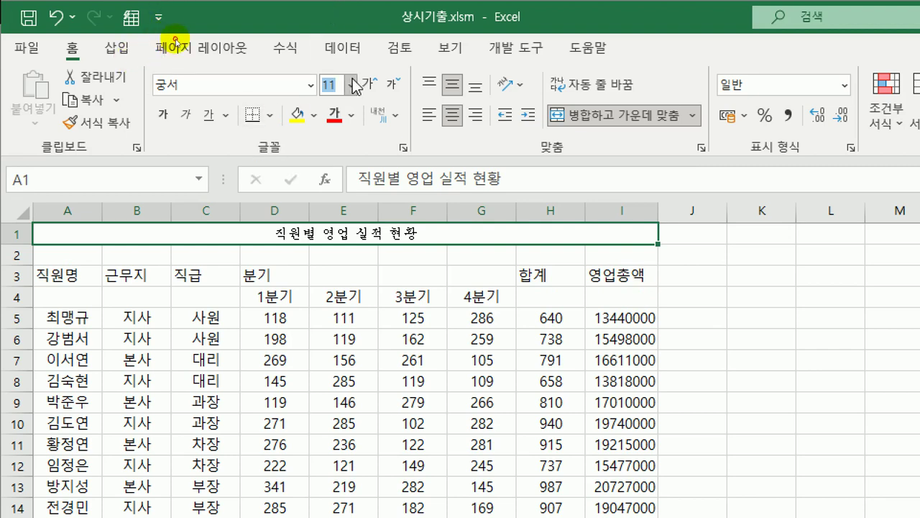
left_click(354, 85)
left_click(341, 287)
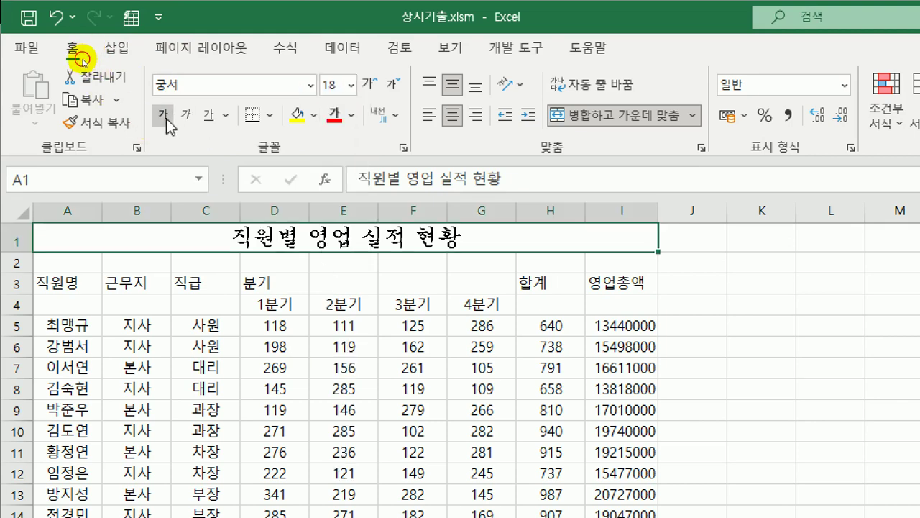
left_click(164, 116)
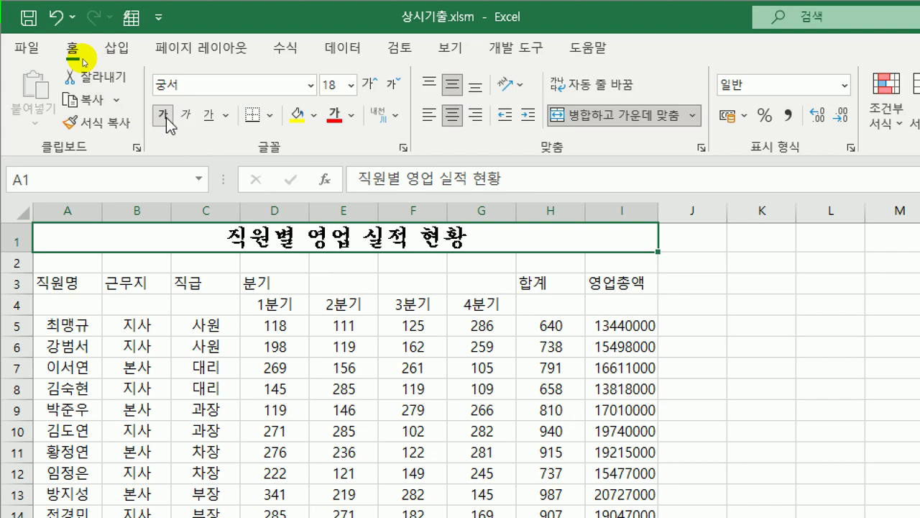
left_click(227, 117)
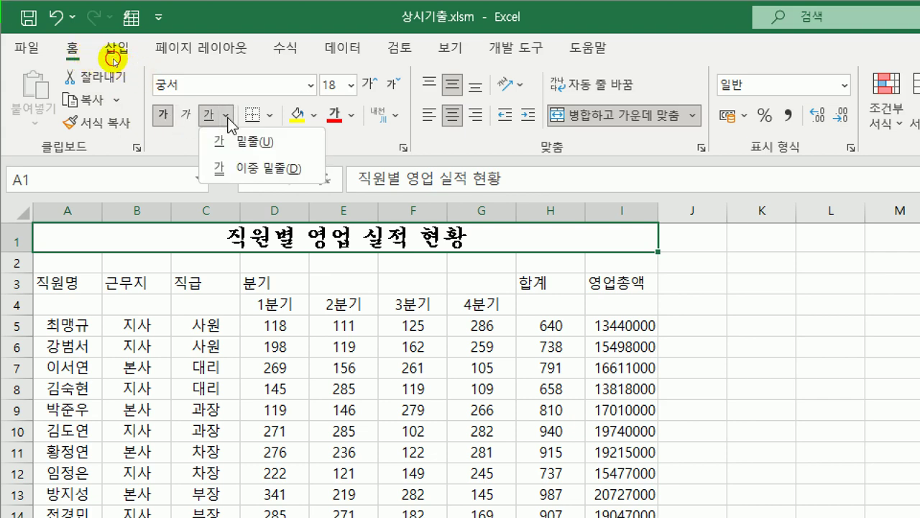
left_click(248, 144)
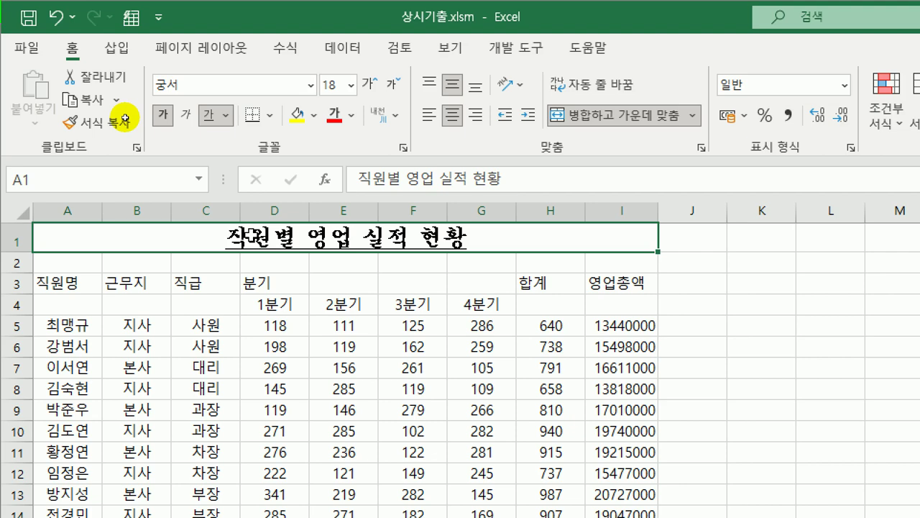
Insert the special character ♠ in front of the title text in A1
left_click(359, 179)
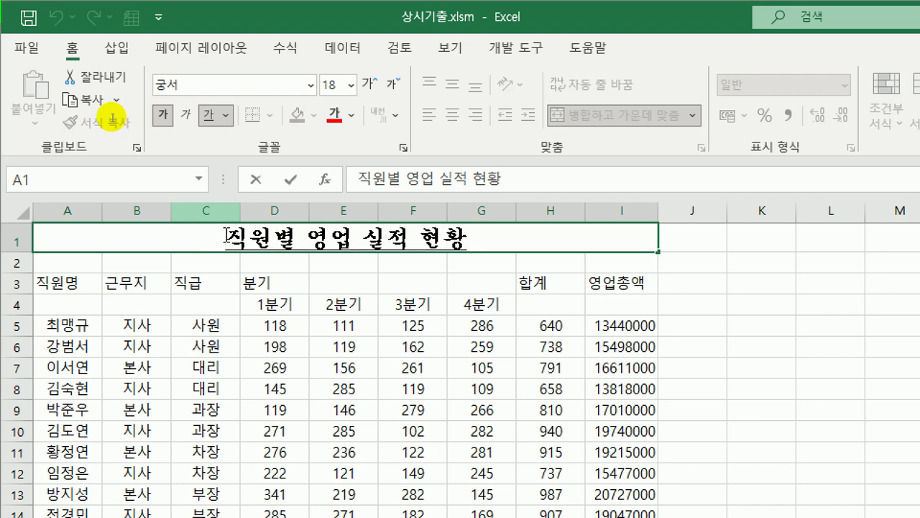
type("ㅁ")
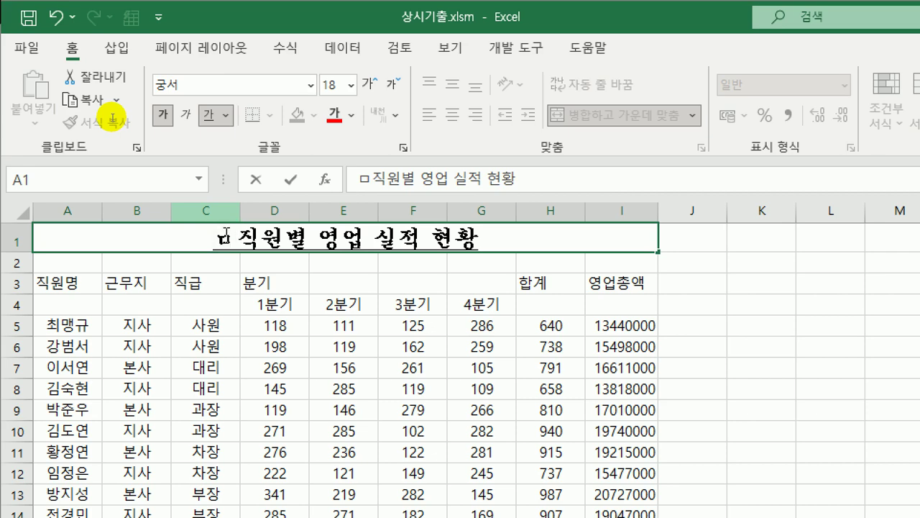
key("Hangul_Hanja")
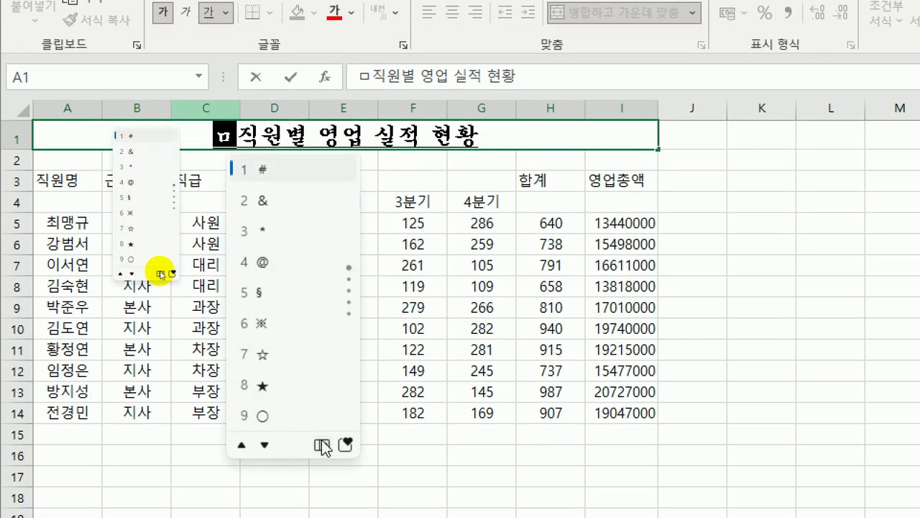
left_click(323, 447)
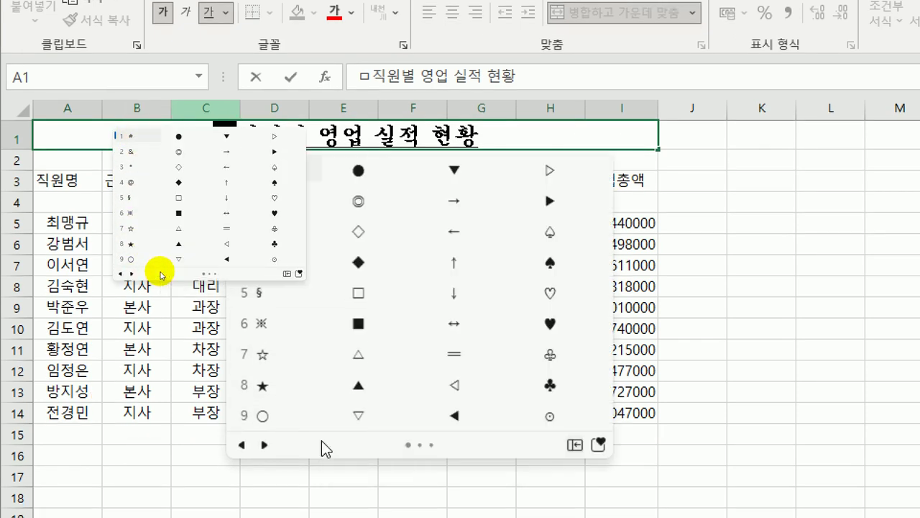
left_click(279, 181)
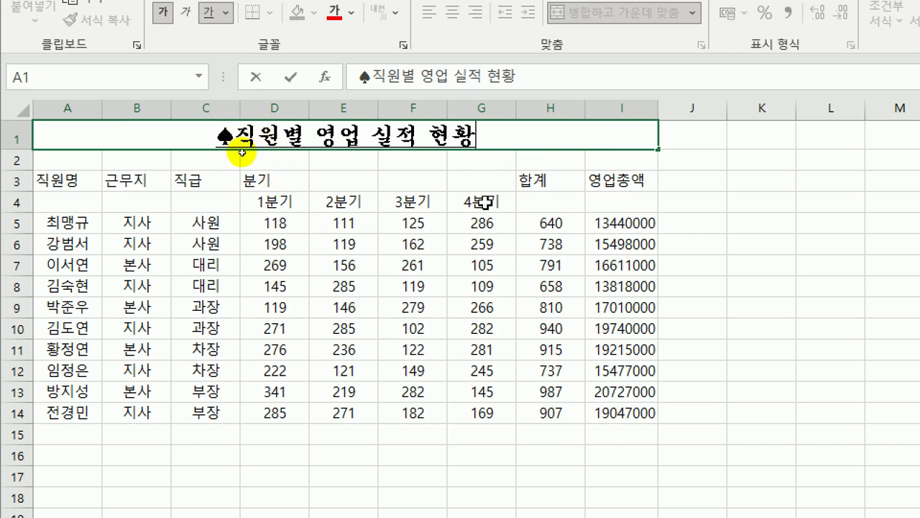
Add the special character ♠ at the end of the title text in A1
type("ㅁ")
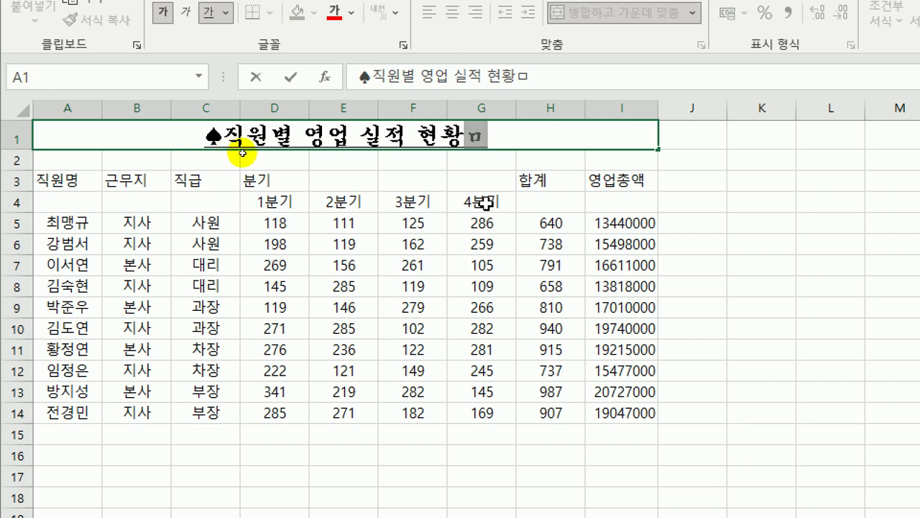
key("Hangul_Hanja")
left_click(571, 445)
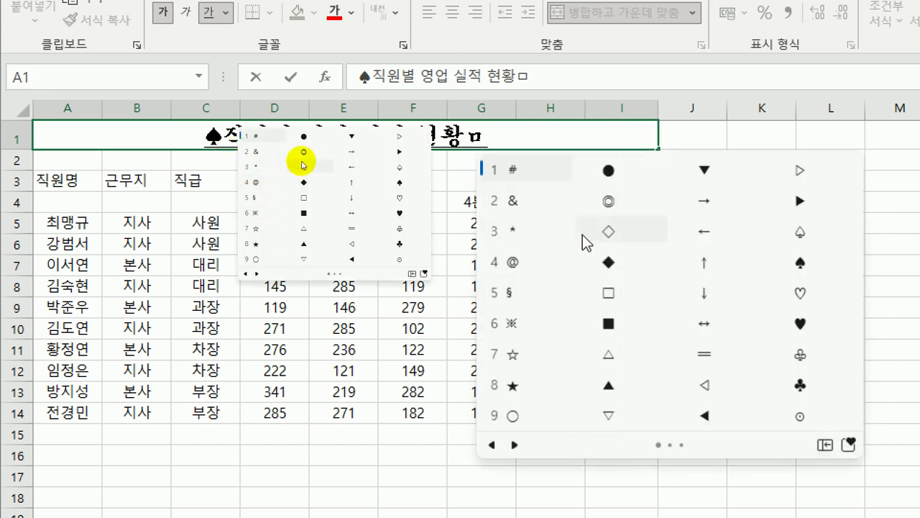
left_click(399, 181)
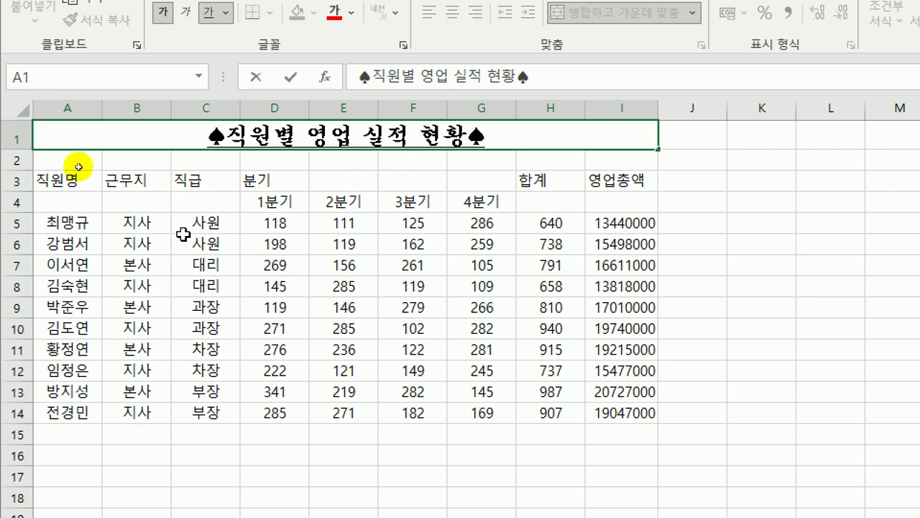
Merge and center the header ranges A3:A4, B3:B4, C3:C4, D3:G3, H3:H4 and I3:I4 separately
left_click_drag(65, 181, 65, 203)
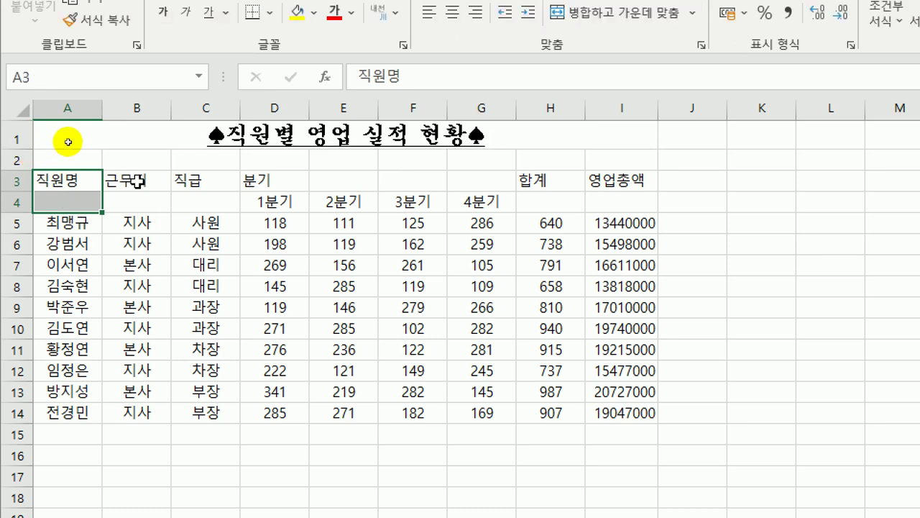
left_click_drag(137, 182, 137, 208)
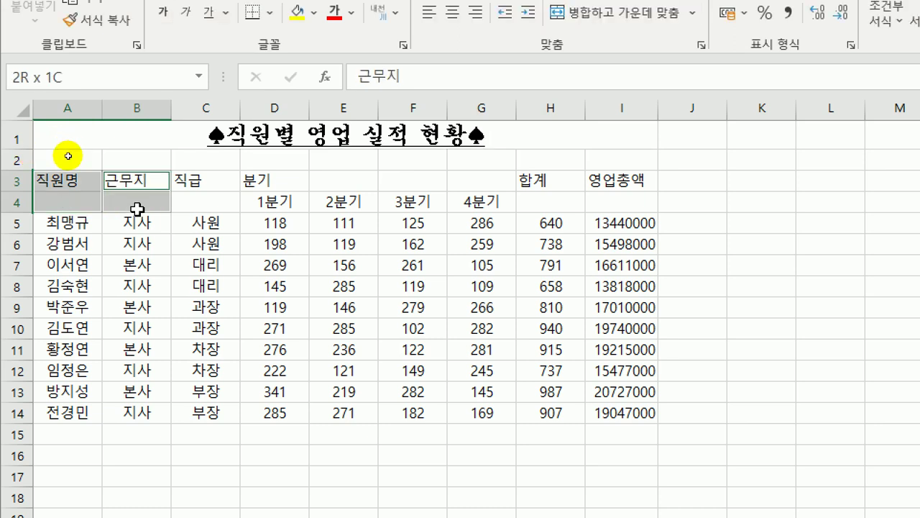
left_click_drag(192, 181, 192, 206)
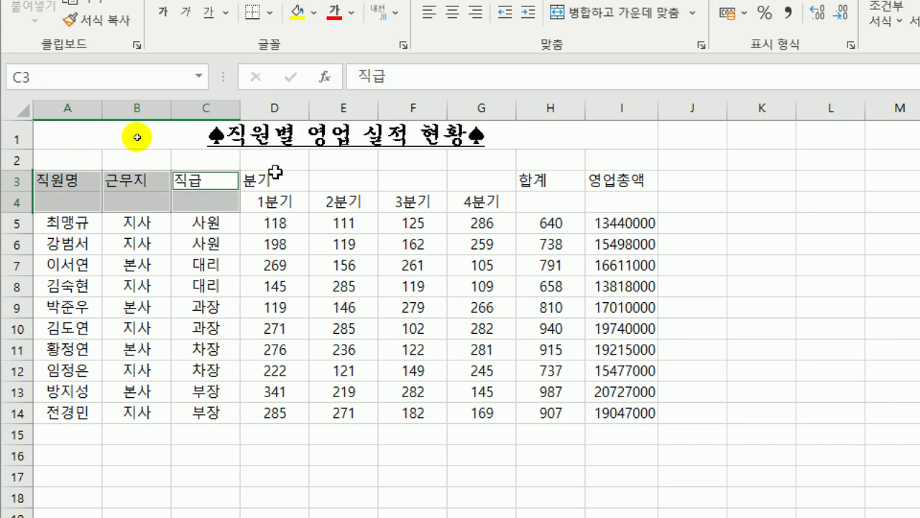
left_click_drag(273, 175, 469, 189)
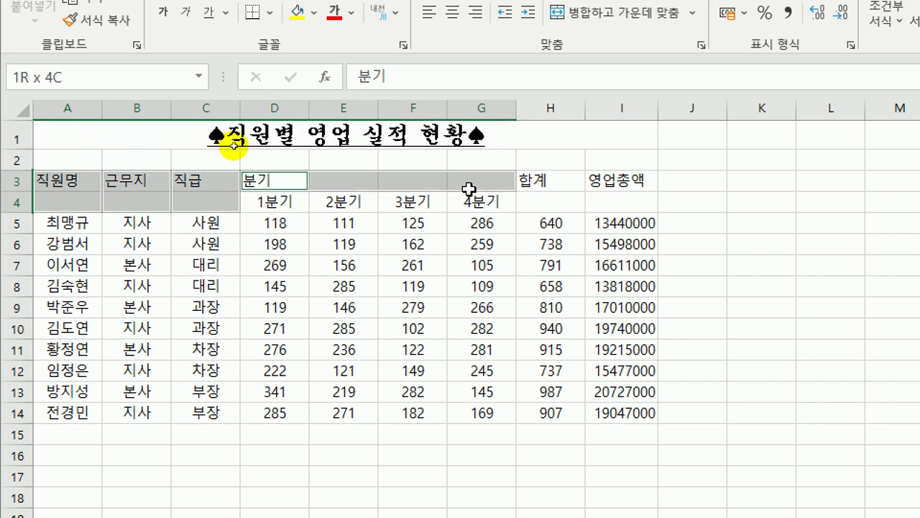
left_click_drag(573, 178, 560, 209)
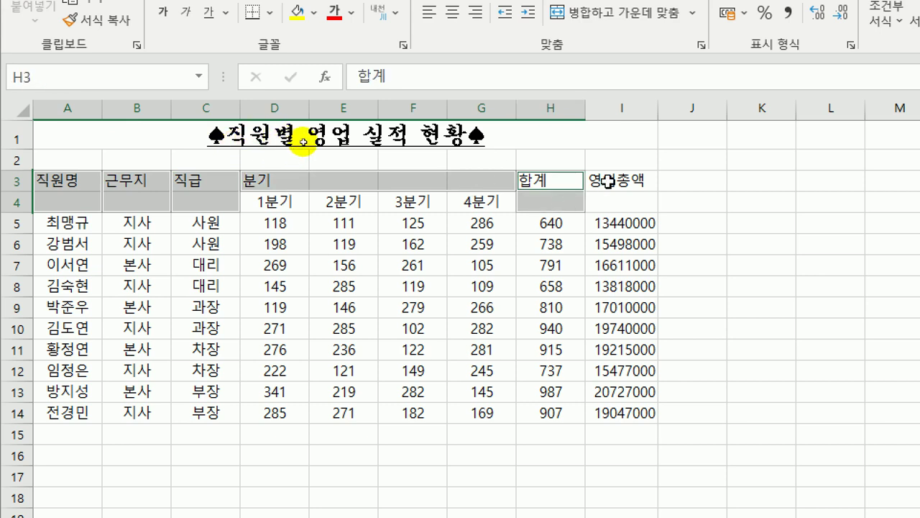
left_click_drag(608, 181, 585, 205)
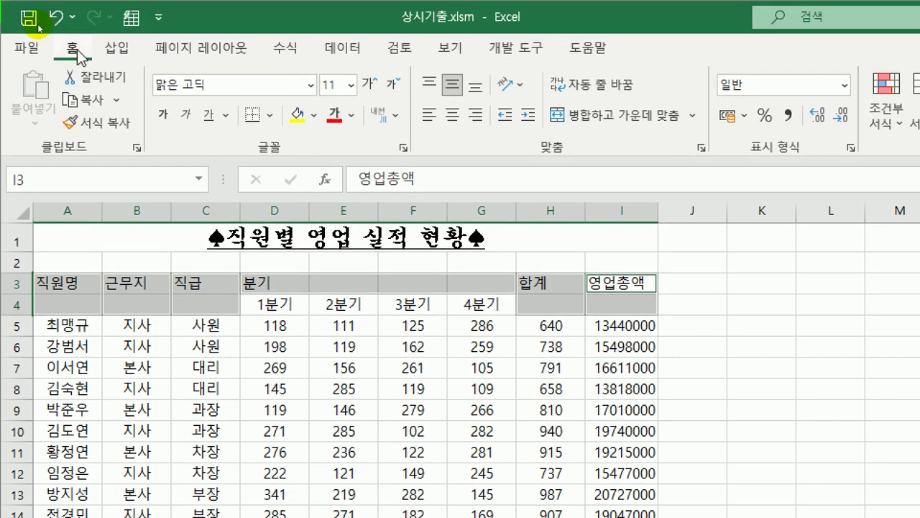
left_click(593, 120)
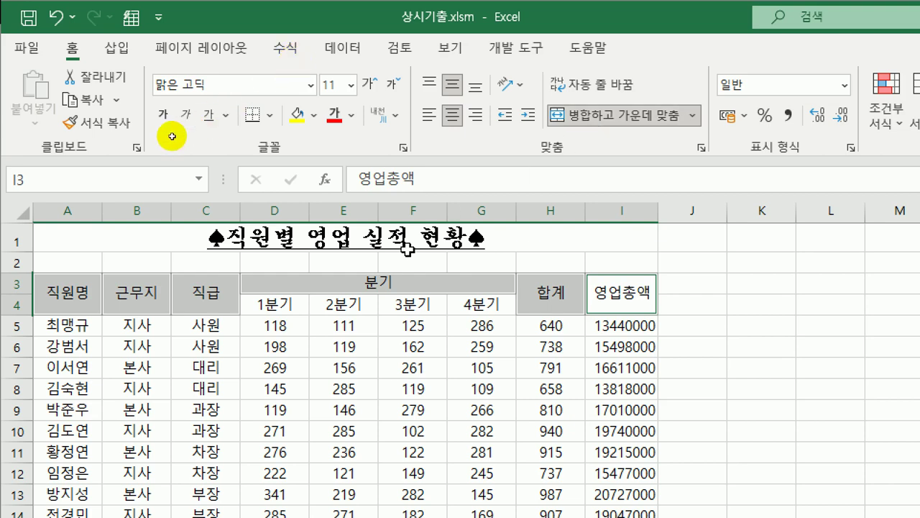
Apply the cell style 강조색6 to the header range A3:I4
left_click_drag(66, 292, 603, 311)
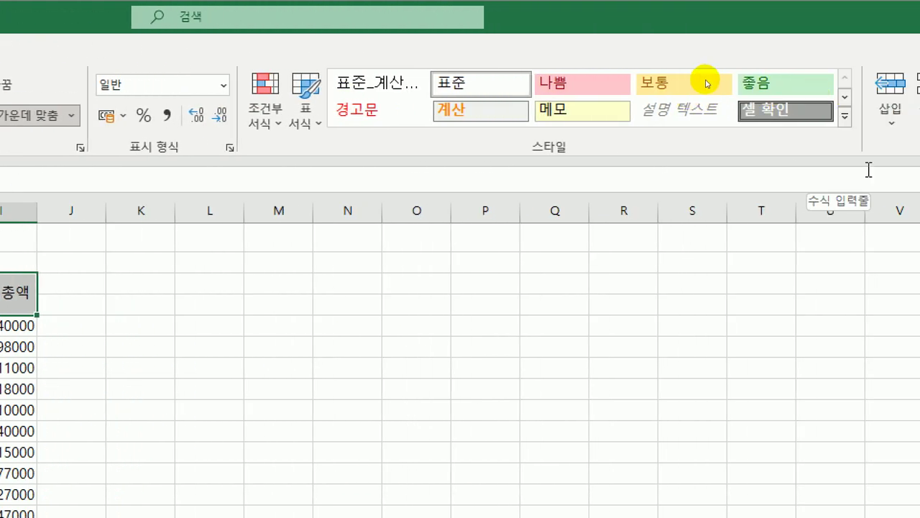
left_click(846, 118)
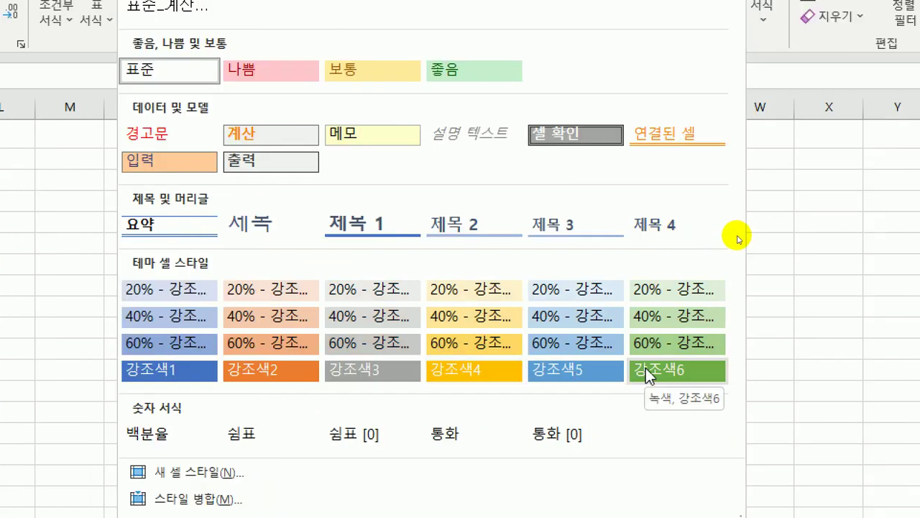
left_click(646, 367)
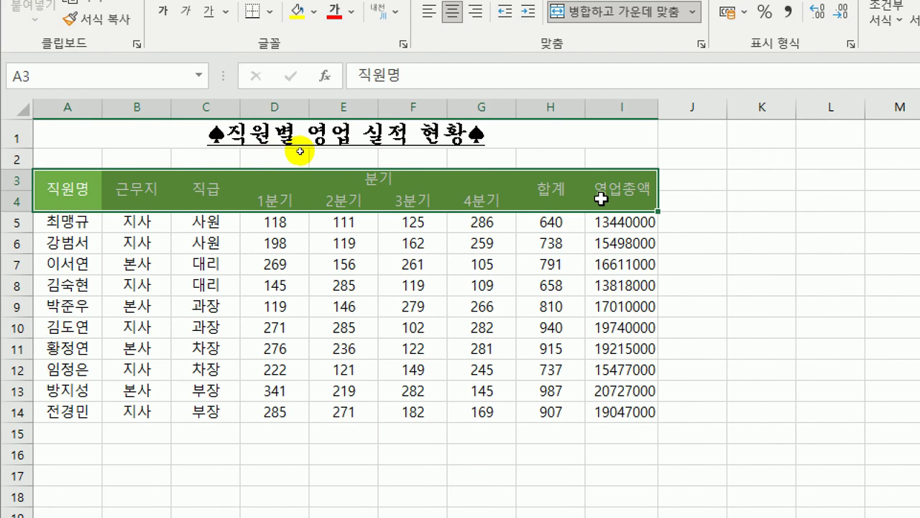
Apply the custom number format #,##0원 to the 영업총액 values in I5:I14
left_click_drag(616, 224, 600, 407)
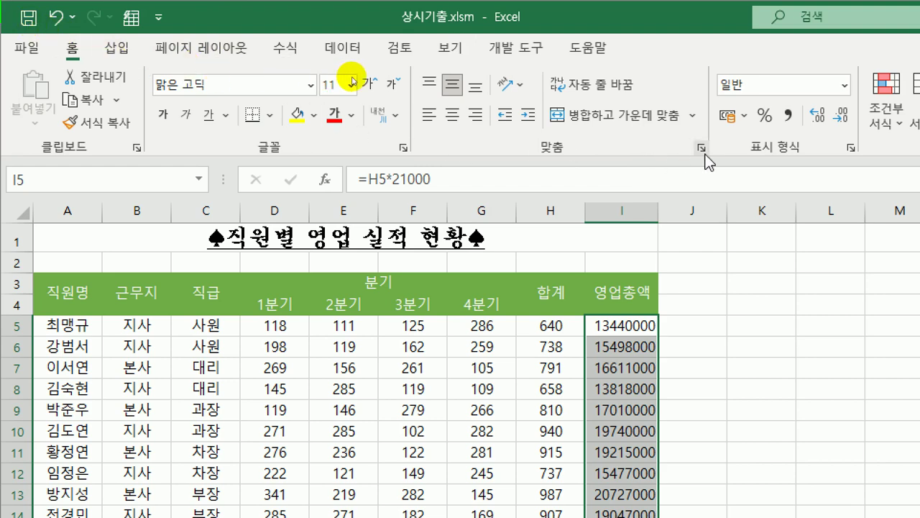
left_click(852, 149)
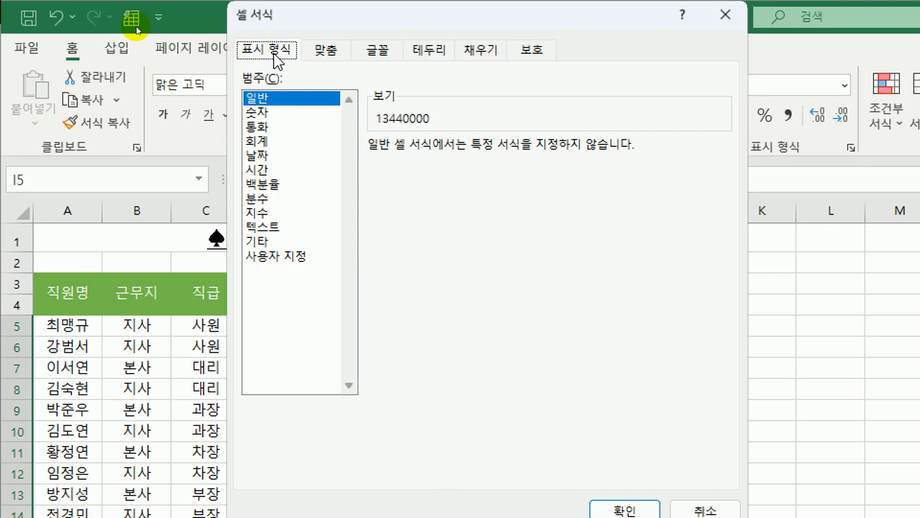
left_click(287, 256)
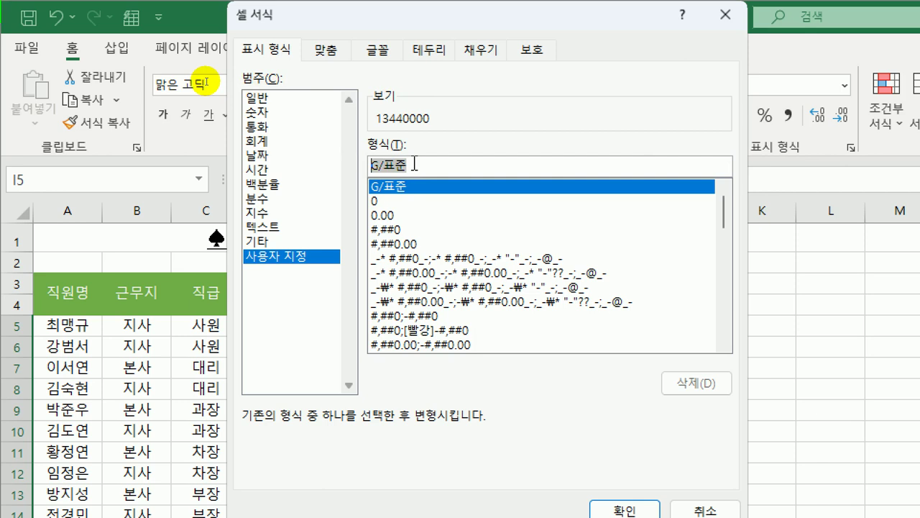
type("#")
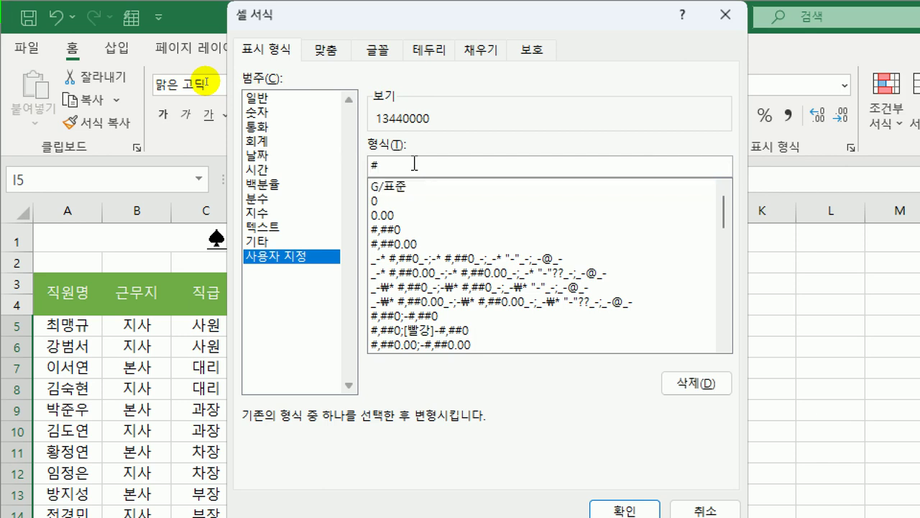
type(",##0")
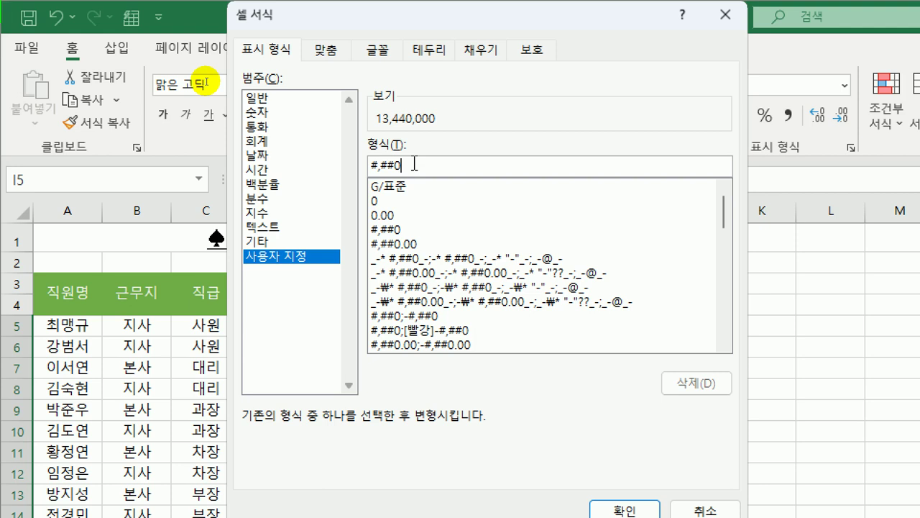
type("원")
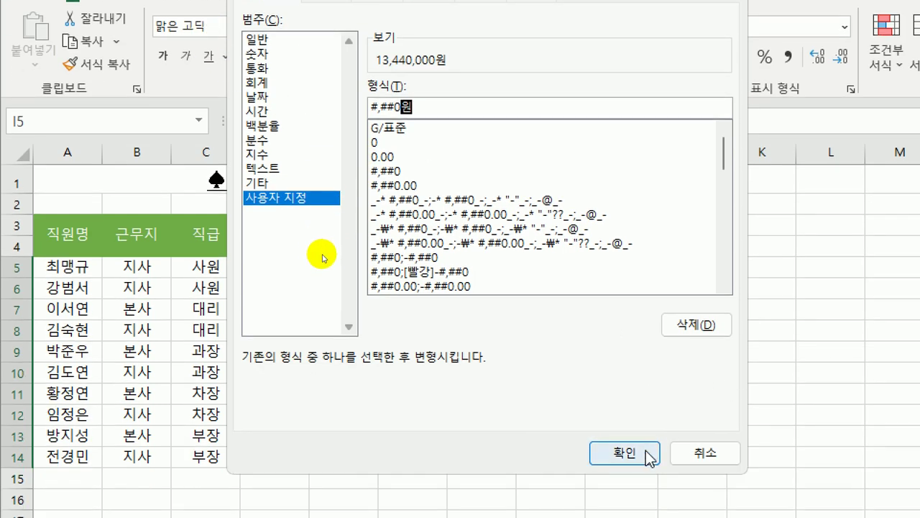
left_click(633, 511)
left_click(611, 265)
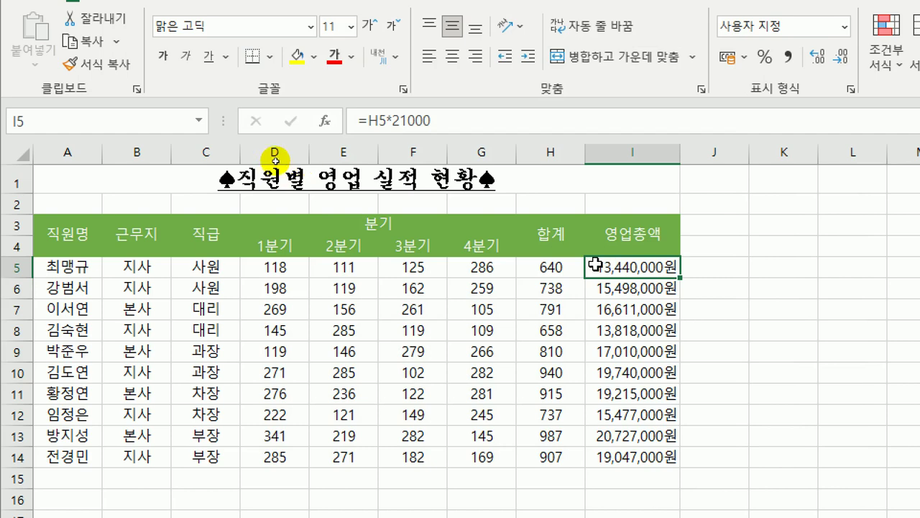
Apply all borders (모든 테두리) and a thick outside border (굵은 바깥쪽 테두리) to the table range A3:I14
left_click(66, 227)
left_click_drag(66, 227, 616, 446)
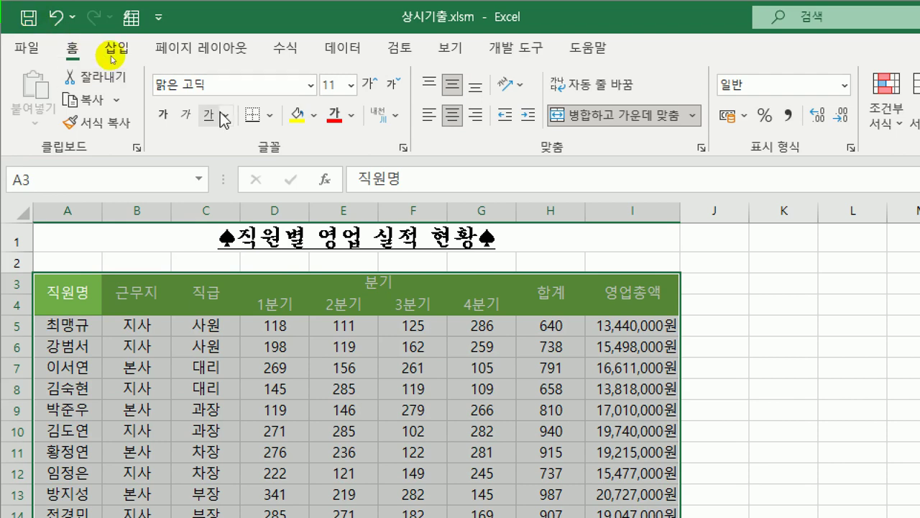
left_click(270, 115)
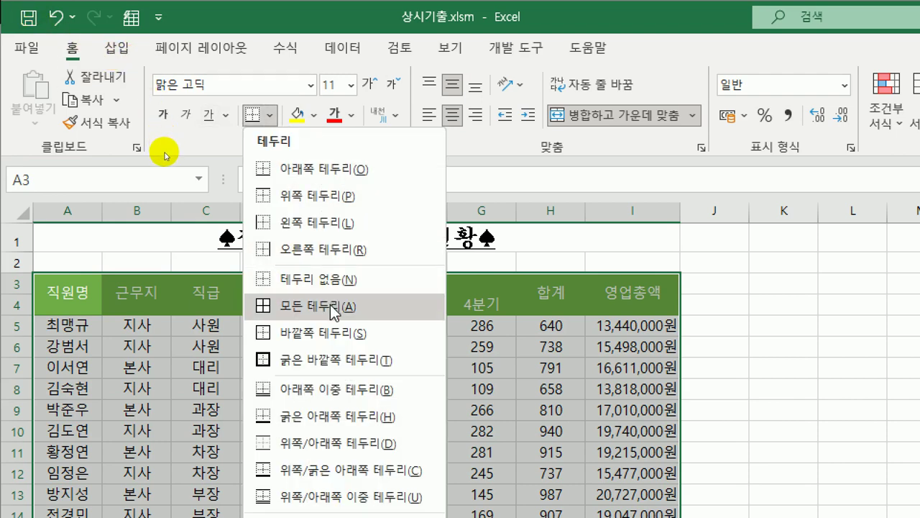
left_click(332, 308)
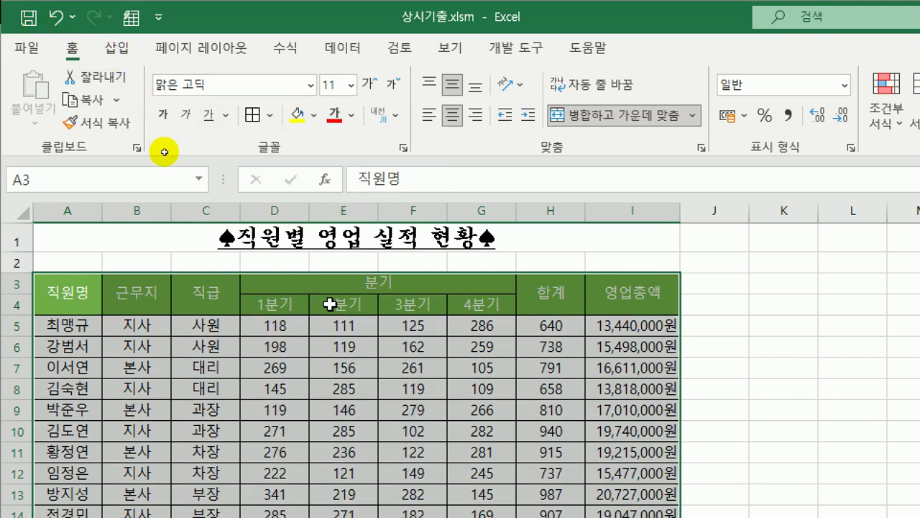
left_click(270, 116)
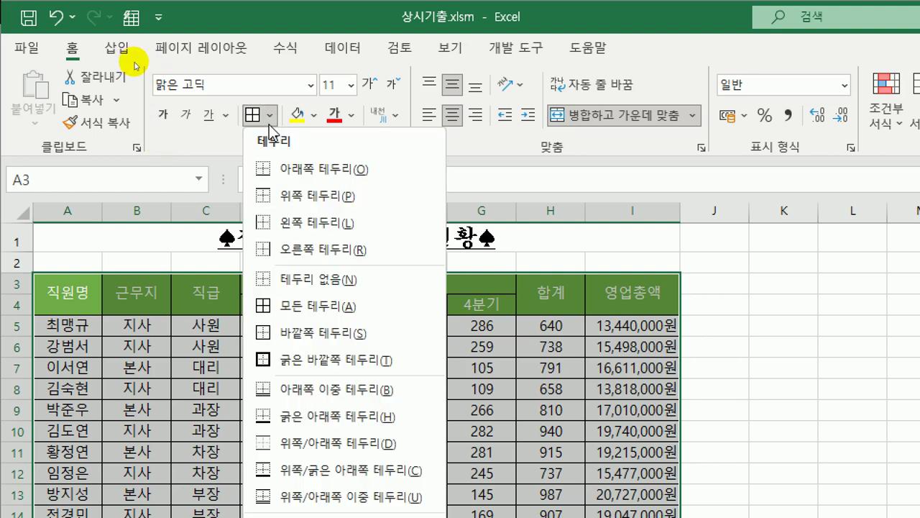
left_click(327, 359)
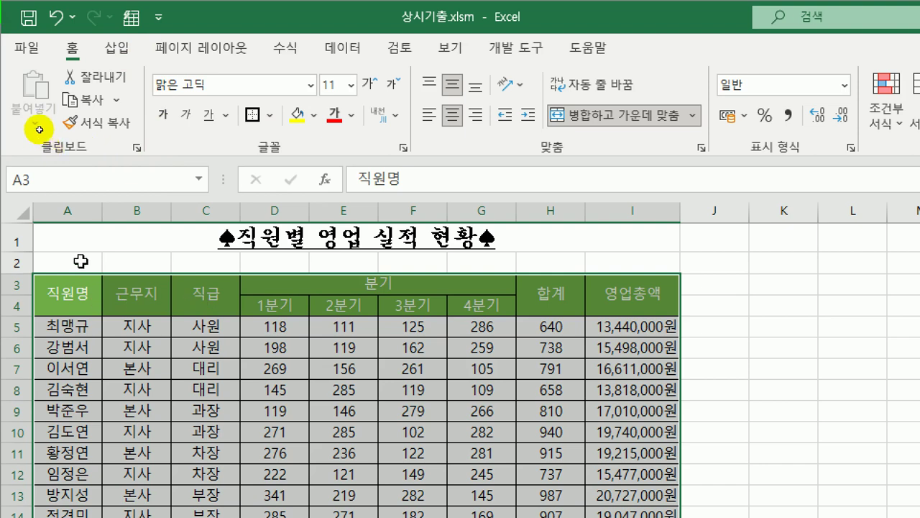
left_click(79, 236)
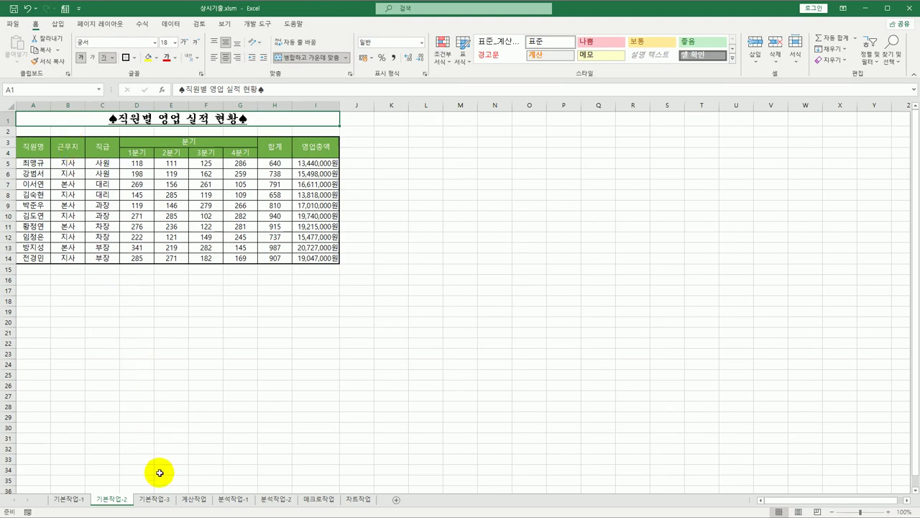
On the 기본작업-3 sheet, create a new conditional formatting rule for A4:G16 that uses a formula to determine the cells
left_click(161, 500)
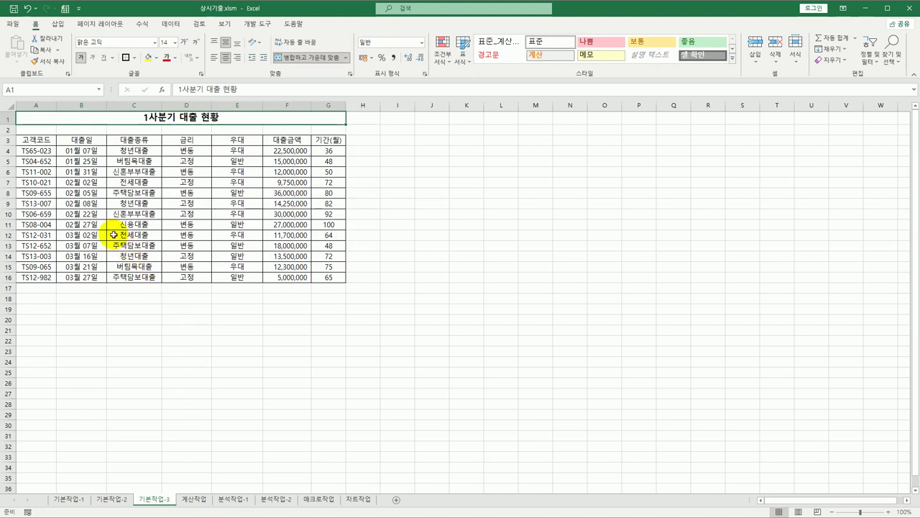
left_click(46, 151)
left_click_drag(57, 157, 322, 277)
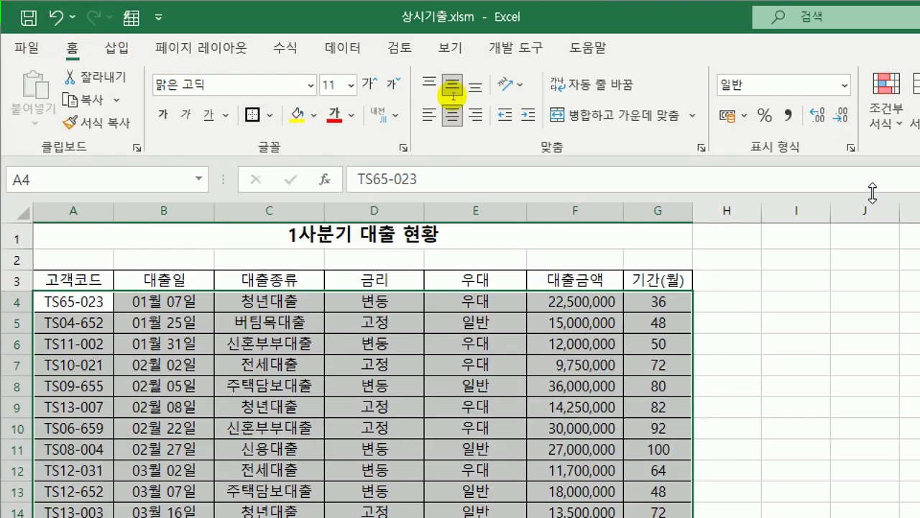
left_click(881, 117)
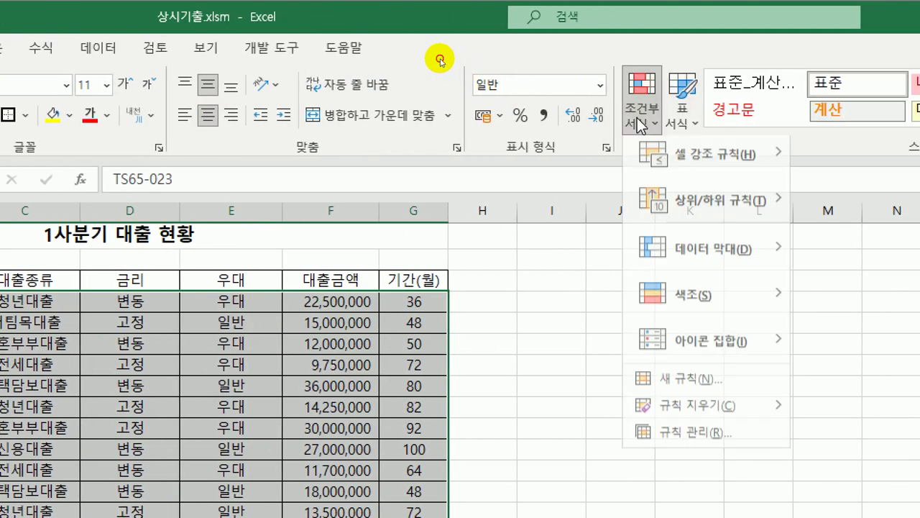
left_click(671, 389)
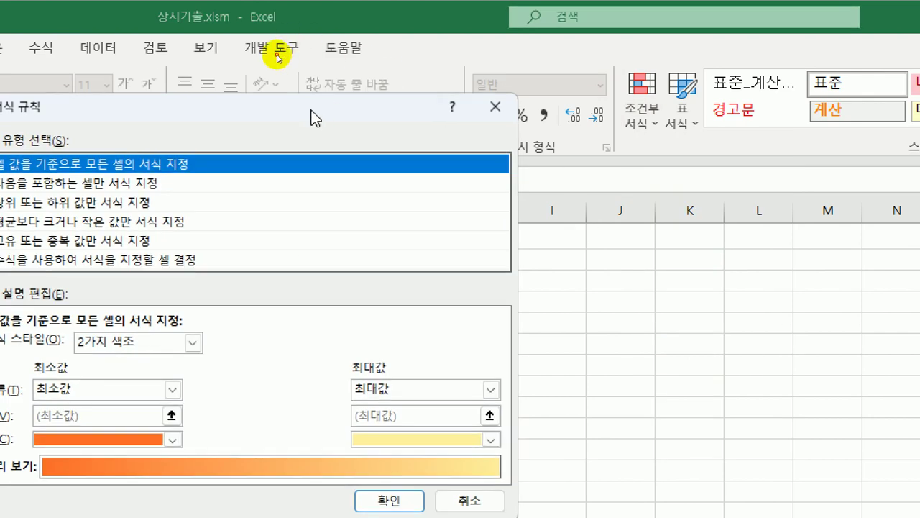
left_click_drag(314, 114, 381, 46)
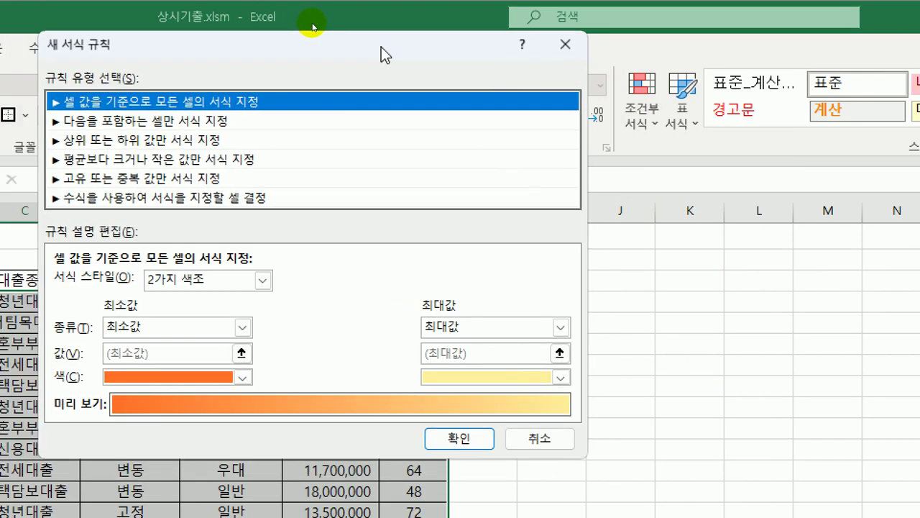
left_click(120, 200)
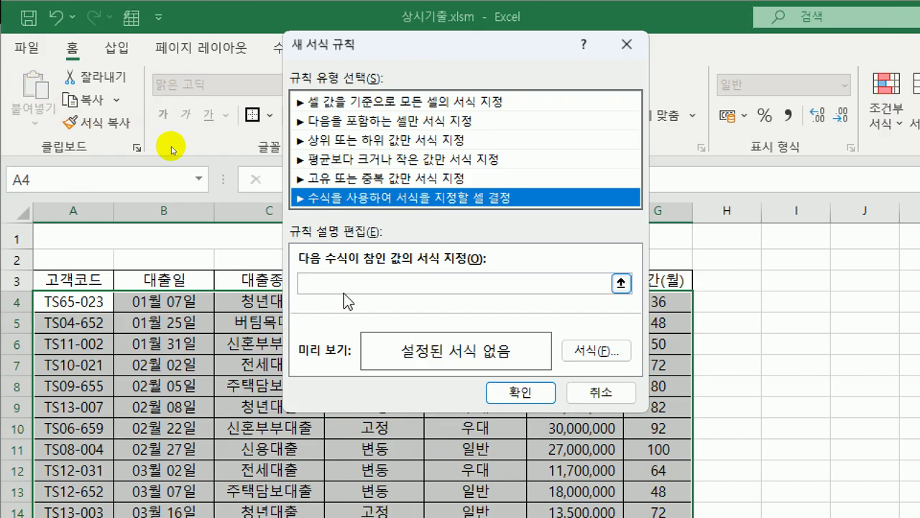
Enter =$F4>average($F$4:$F$16) as the formula of the conditional formatting rule
left_click(130, 285)
left_click(338, 286)
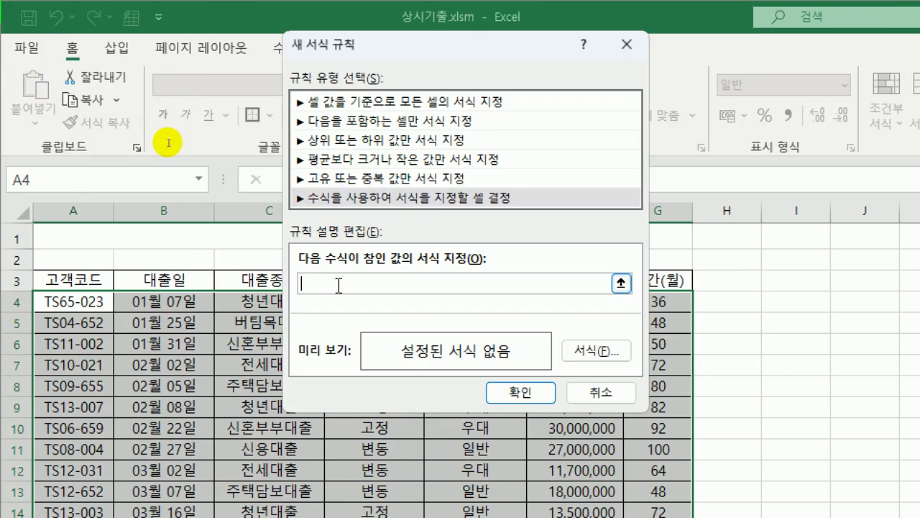
type("=")
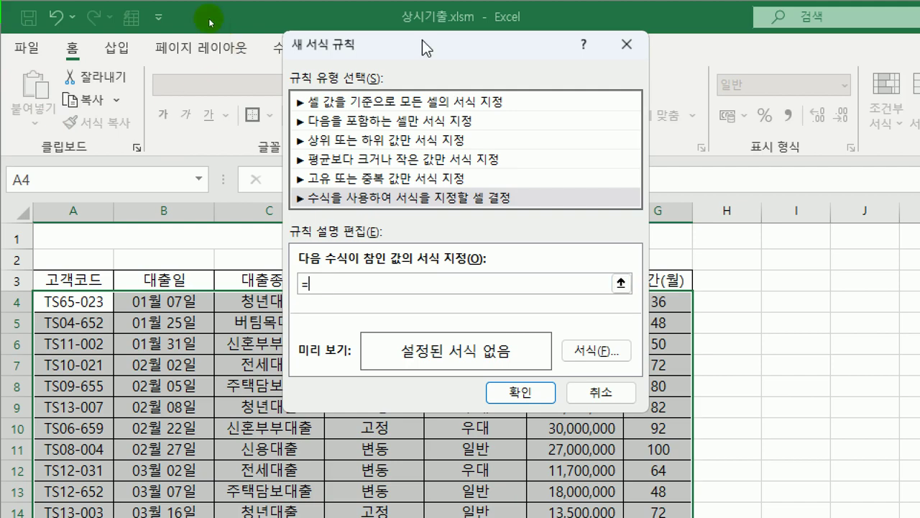
left_click_drag(420, 37, 186, 43)
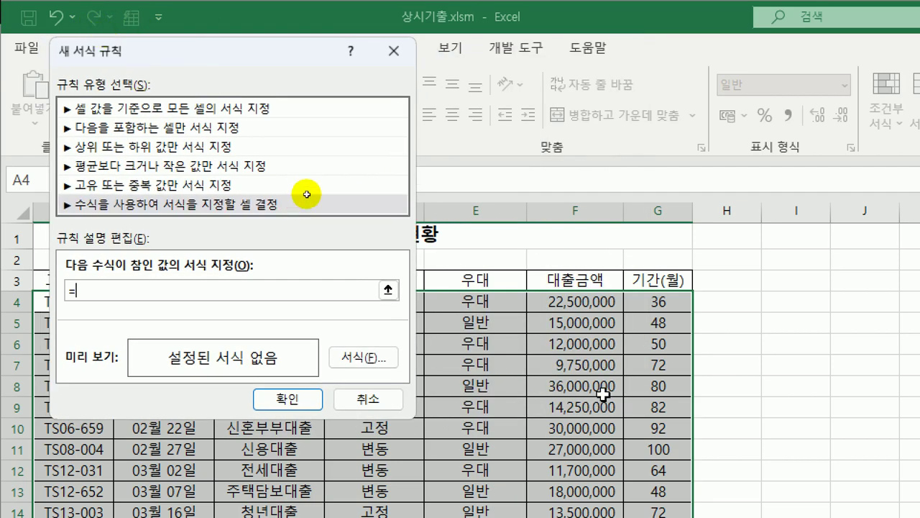
left_click(597, 297)
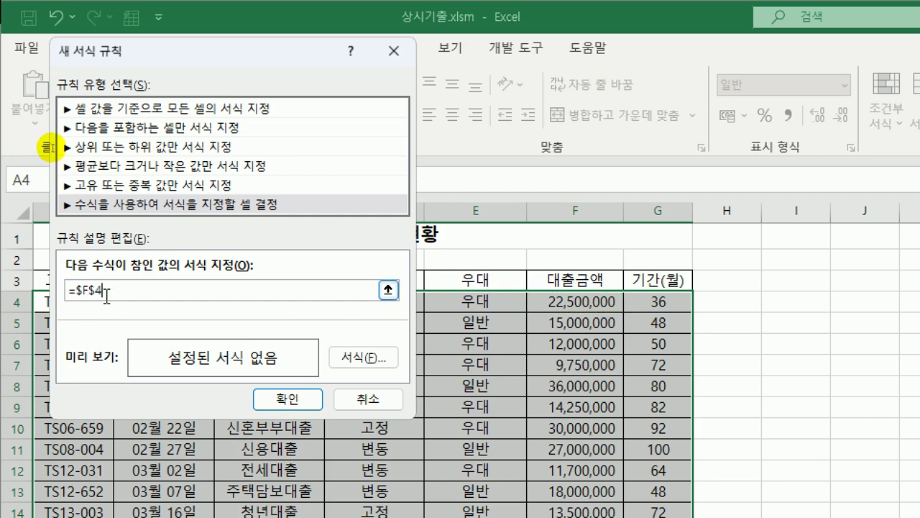
key("F4")
key("F4")
type(">")
type("ㅁv")
type("erage")
type("(")
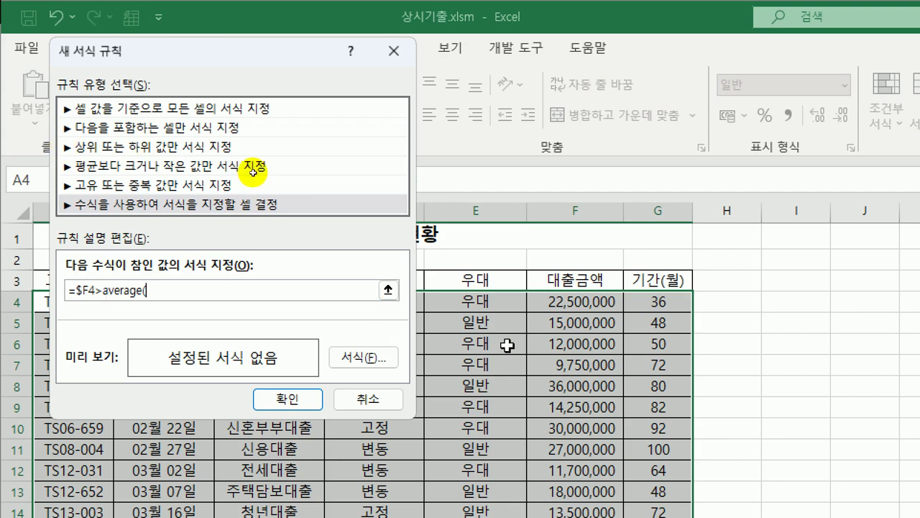
left_click(572, 302)
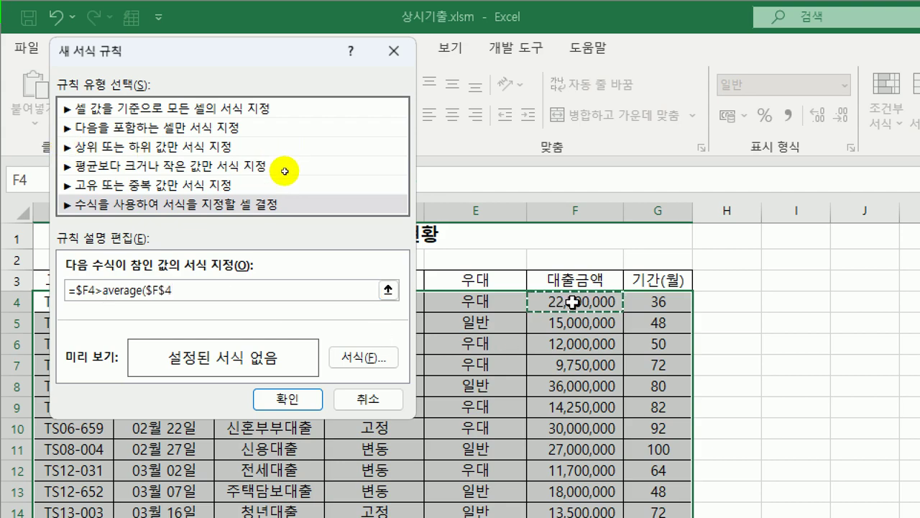
left_click_drag(571, 296, 561, 517)
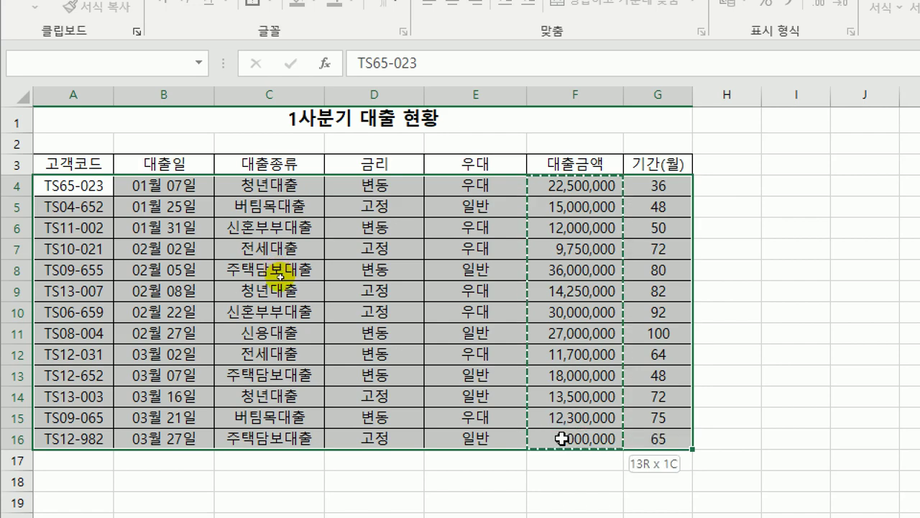
left_click_drag(561, 438, 561, 438)
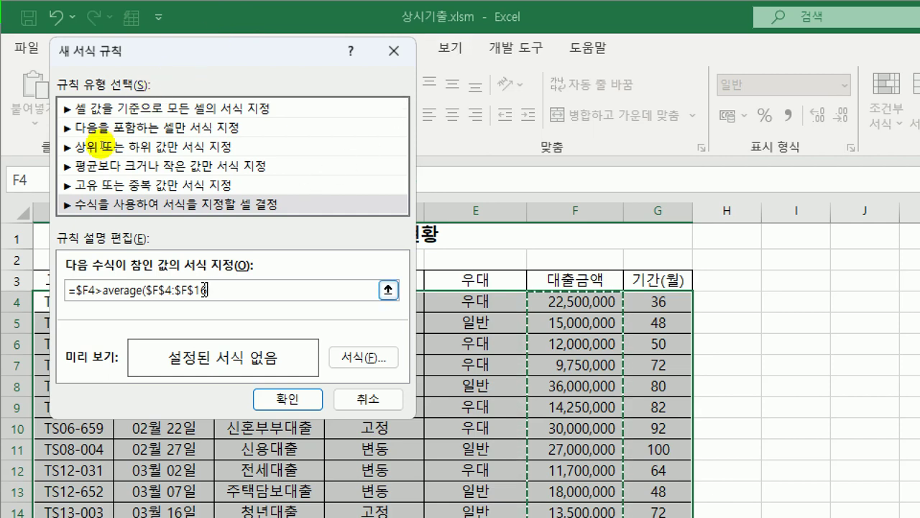
type(")")
type(")")
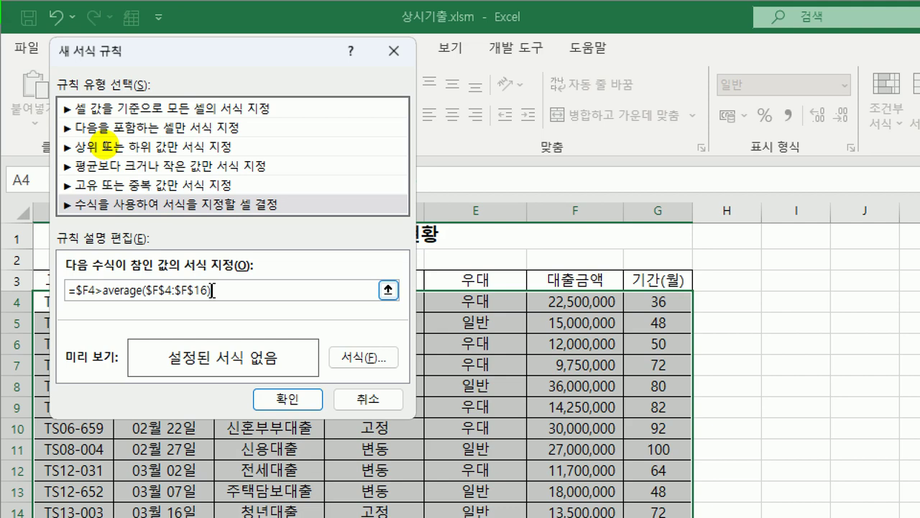
Give the rule a standard blue font color and the font style 굵은 기울임꼴, and apply it to the loan table
left_click(357, 357)
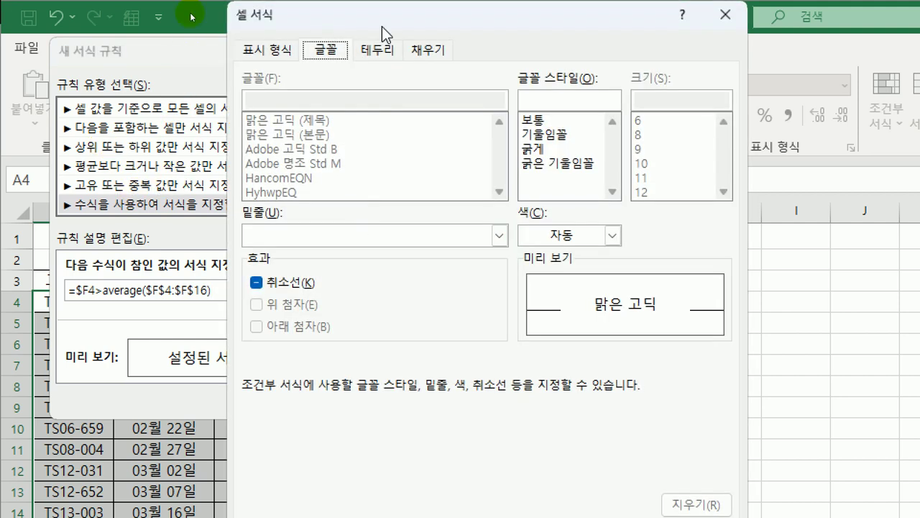
left_click(612, 235)
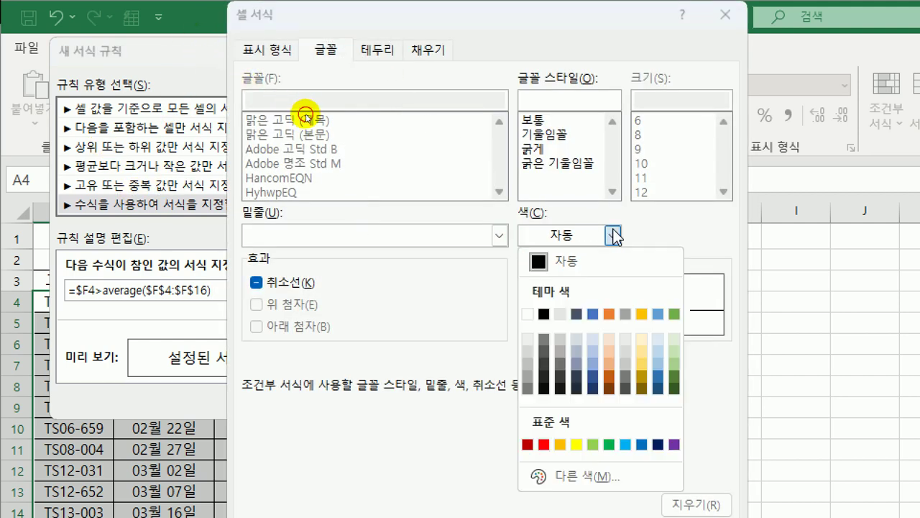
left_click(640, 443)
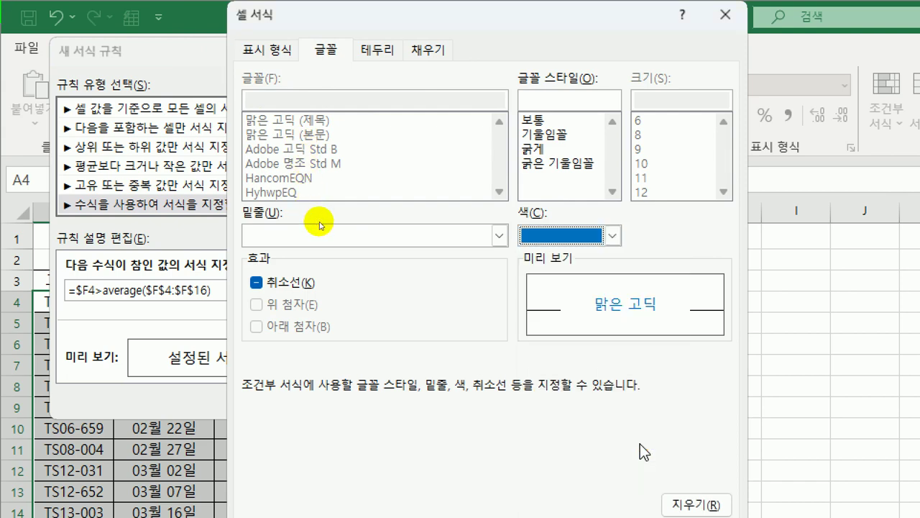
left_click(583, 164)
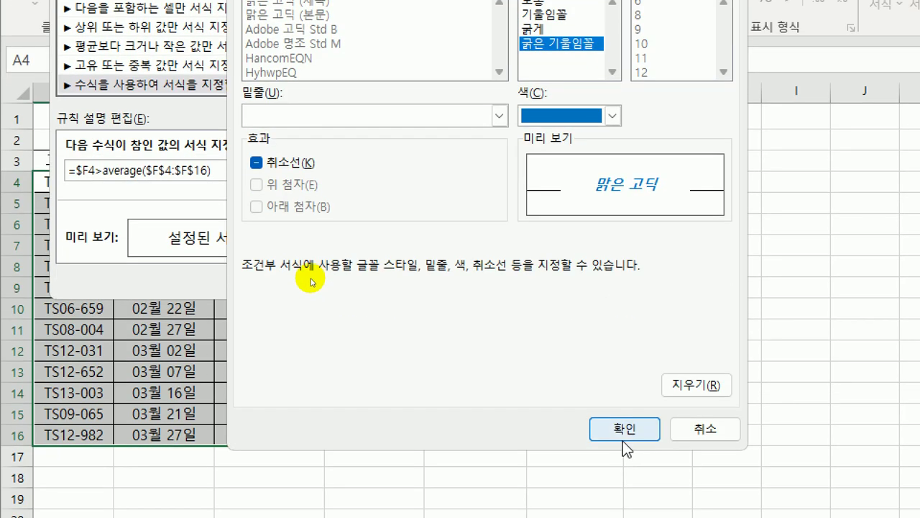
left_click(622, 437)
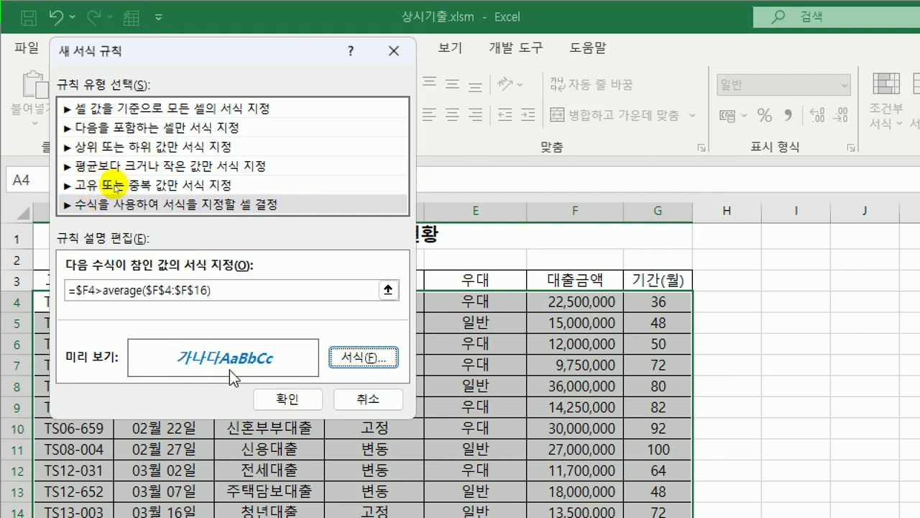
left_click(288, 399)
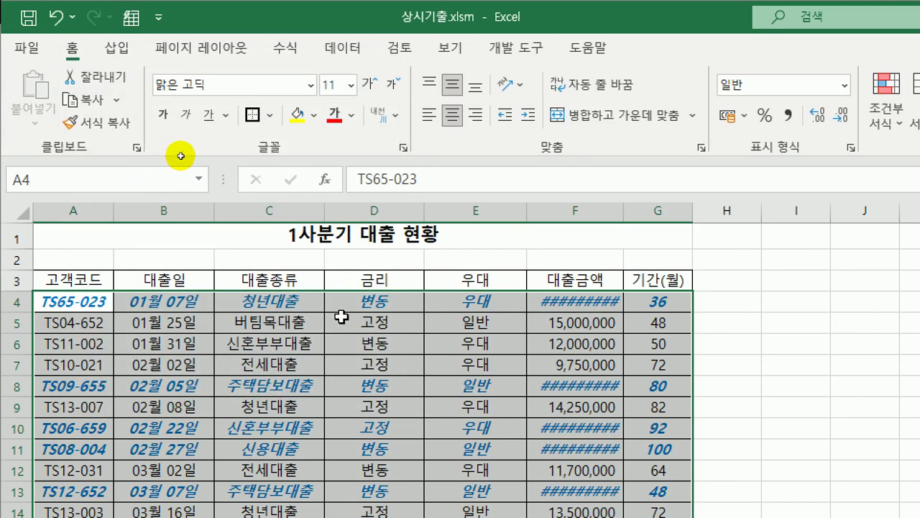
Auto-fit the width of column F (대출금액) so the highlighted loan amounts fit in their cells
left_click(552, 304)
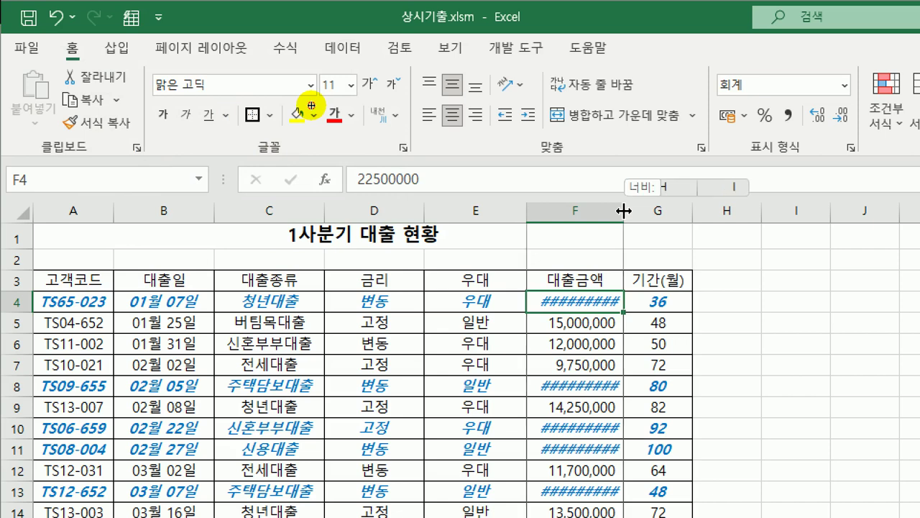
double_click(623, 211)
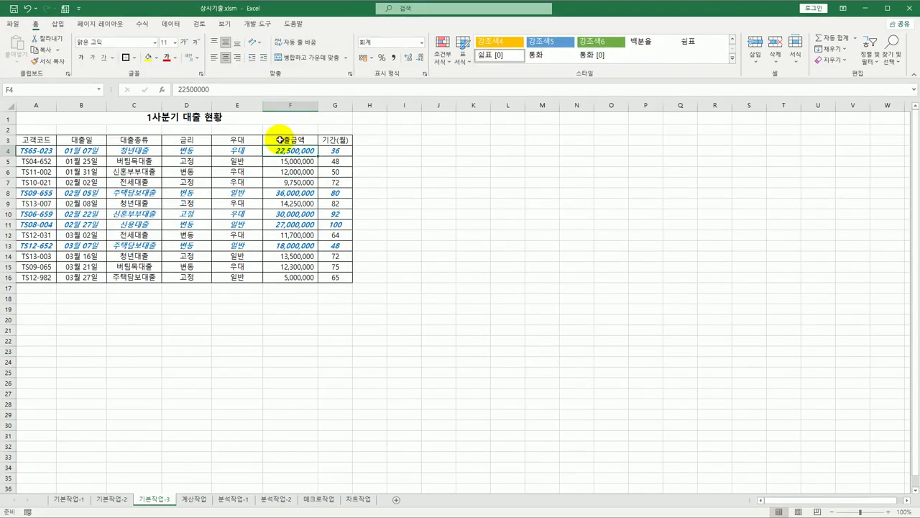
left_click_drag(43, 151, 330, 272)
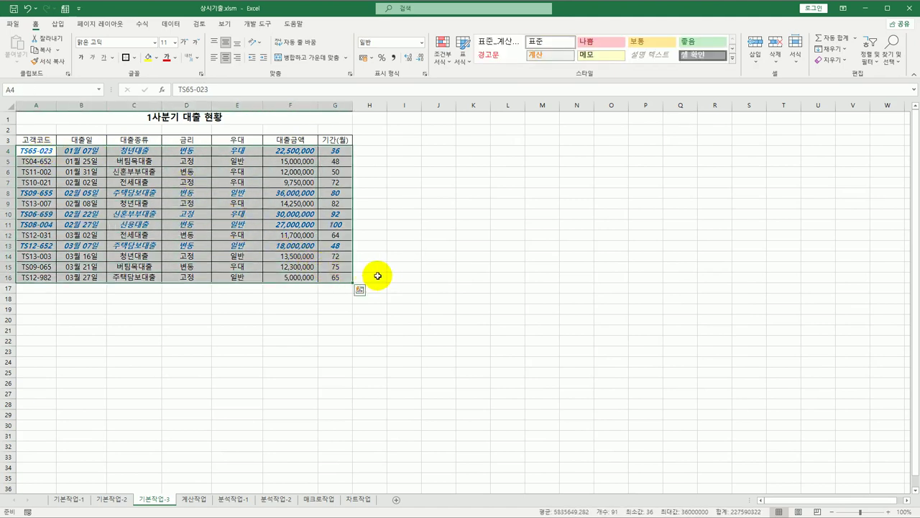
left_click(336, 277)
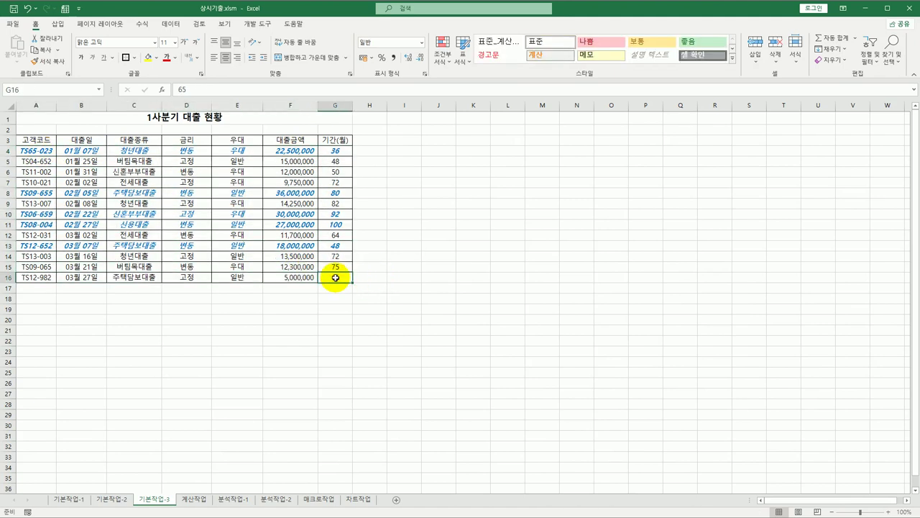
left_click(297, 153)
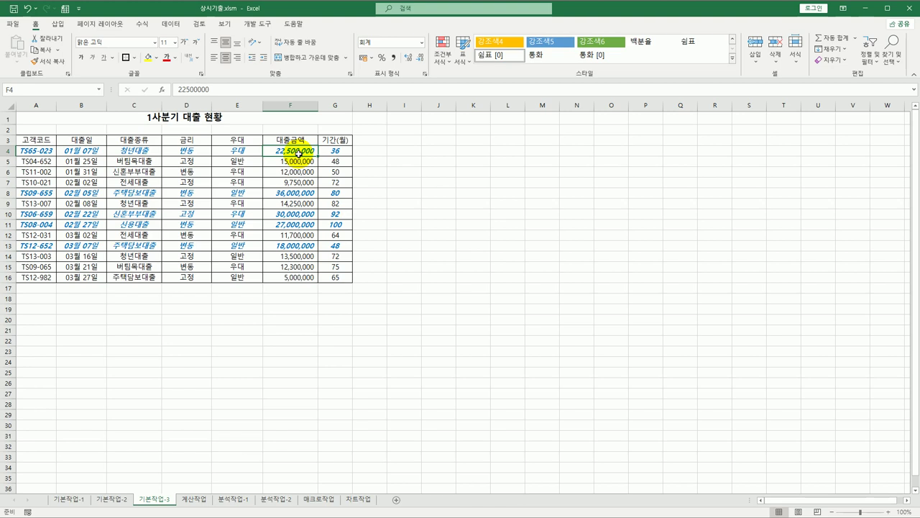
Switch to the 계산작업 sheet and select the first 회원구분 cell, B11, under 표1
left_click(187, 498)
left_click(104, 225)
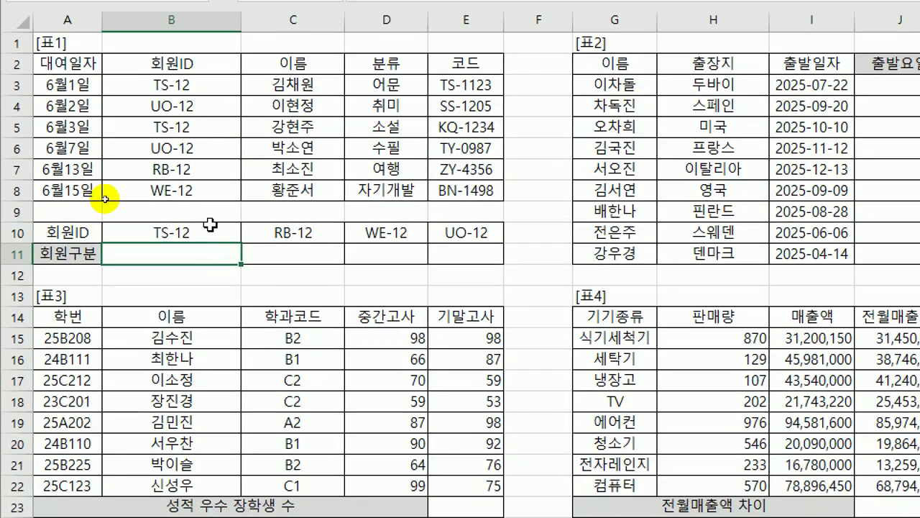
left_click(165, 232)
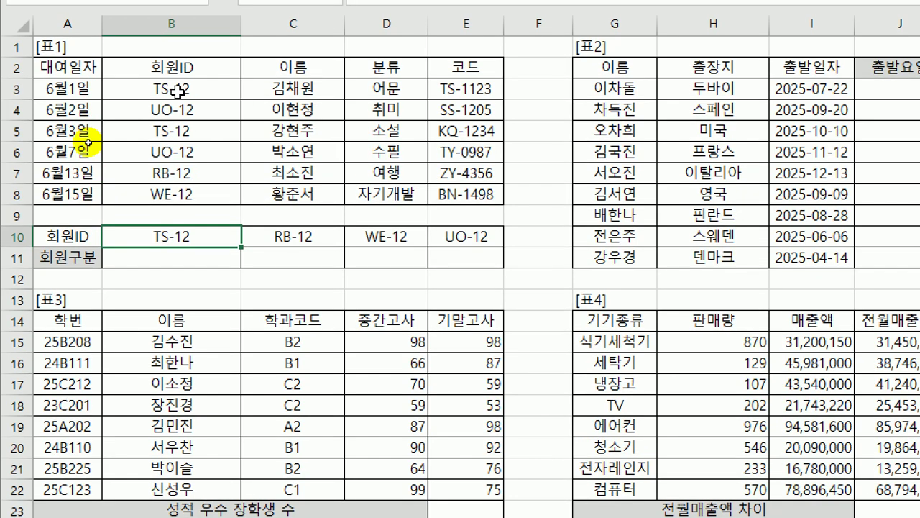
left_click_drag(177, 89, 177, 193)
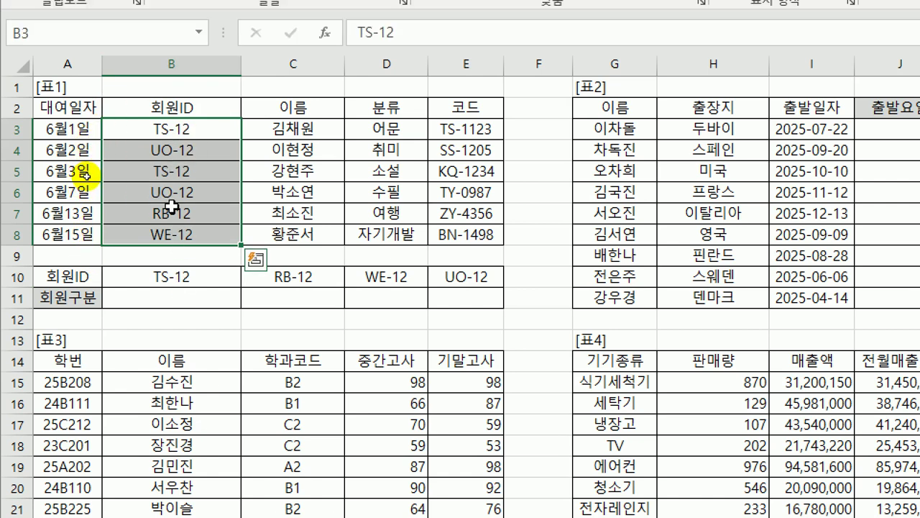
left_click(196, 301)
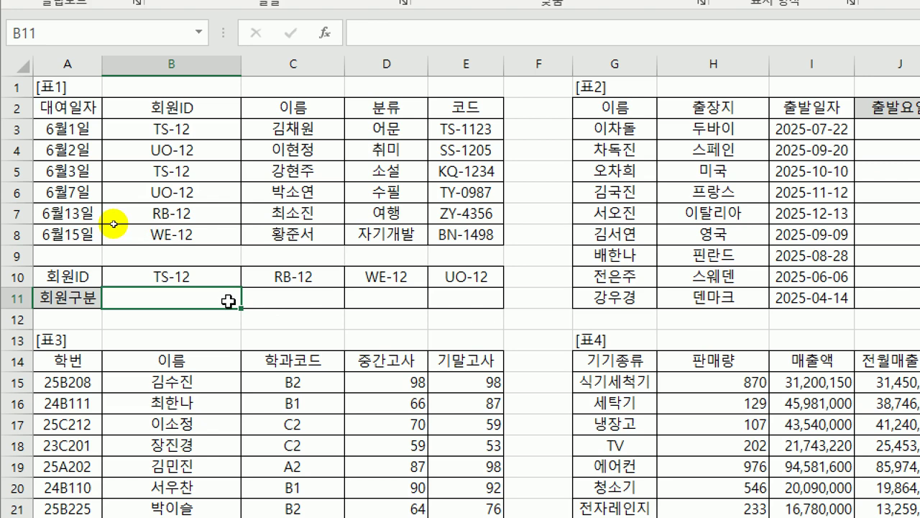
Enter =COUNTIF($B$3:$B$8,B10) in B11 to count how often the member ID occurs
type("=coun")
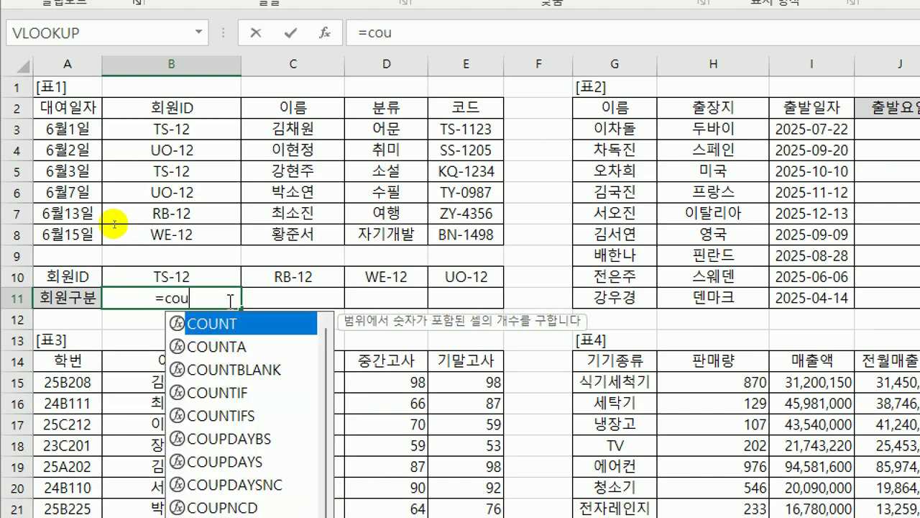
left_click(214, 400)
double_click(227, 394)
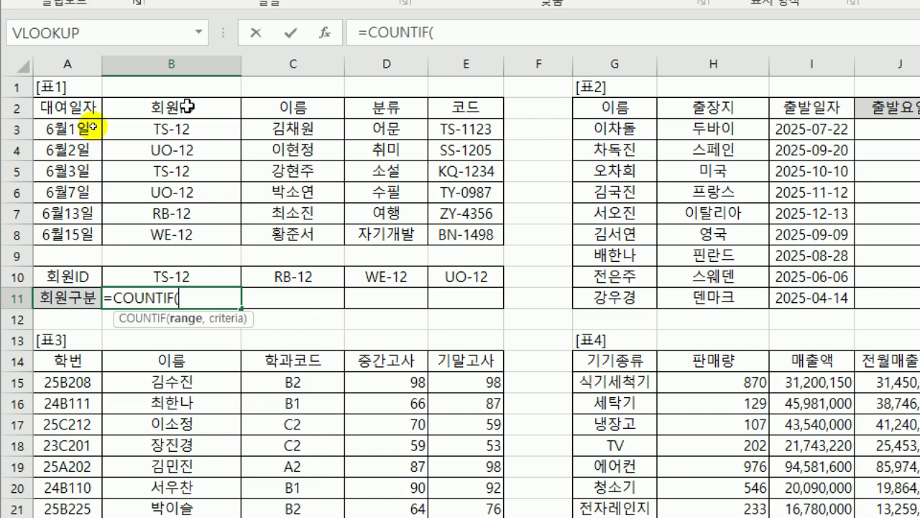
left_click_drag(189, 130, 194, 233)
type(",")
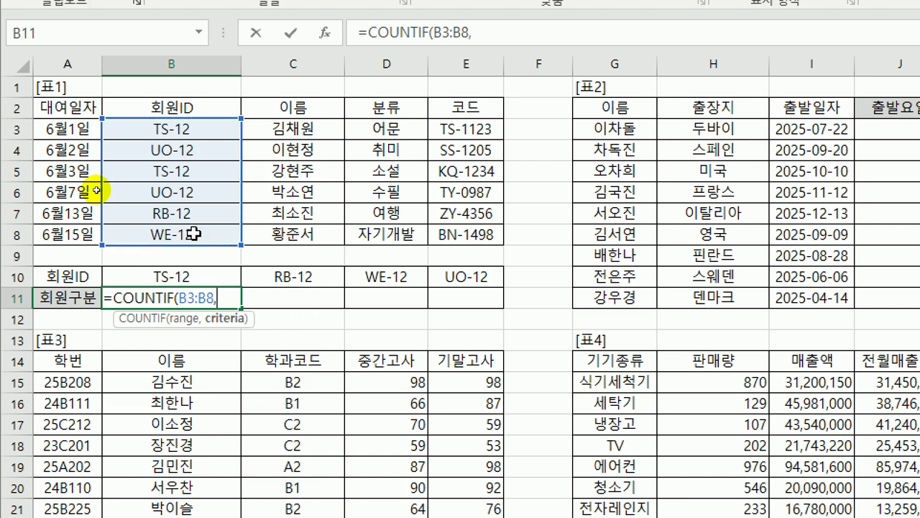
left_click(176, 274)
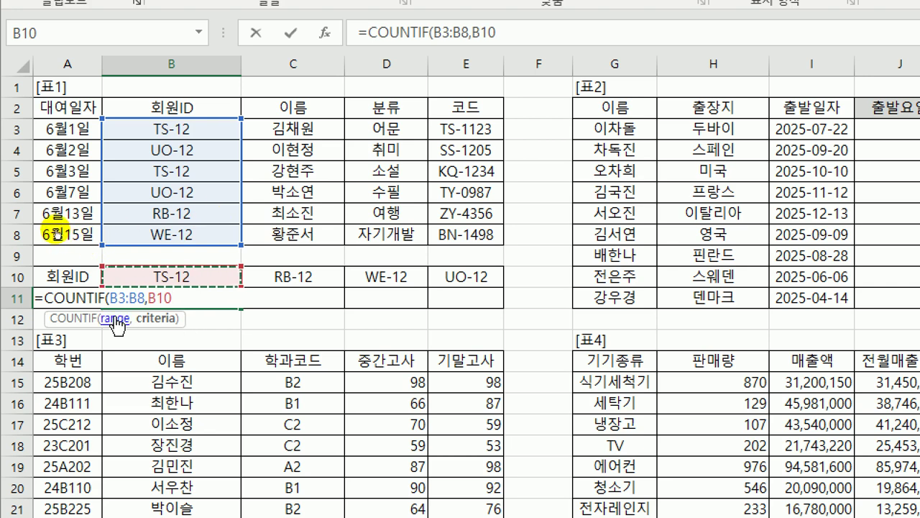
left_click_drag(110, 298, 146, 298)
key("F4")
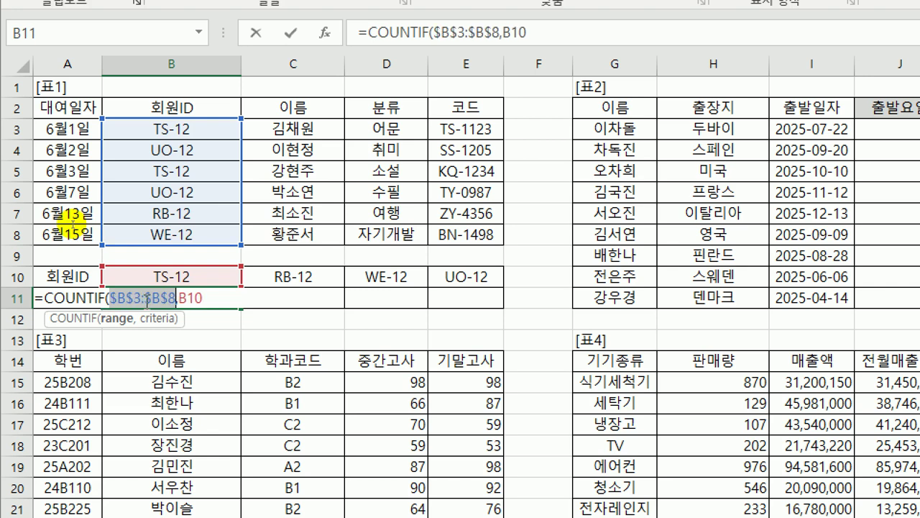
left_click(211, 300)
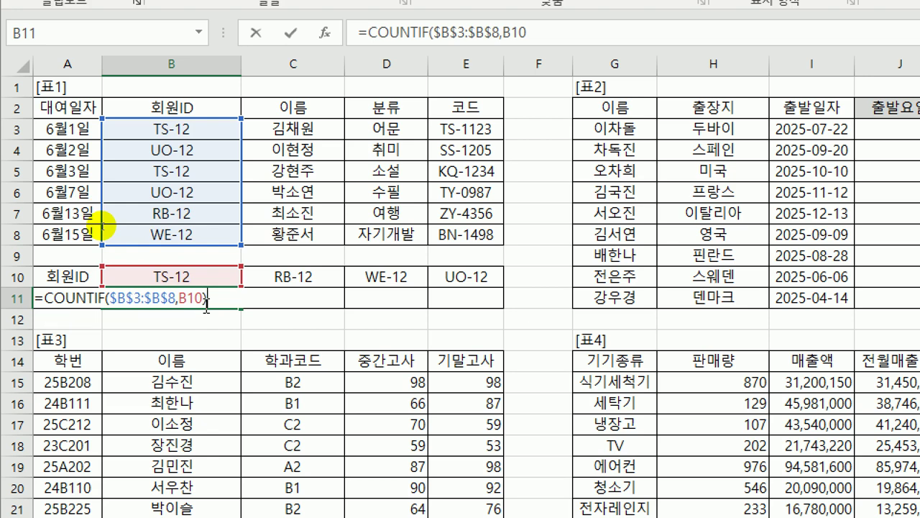
type(")")
key("Return")
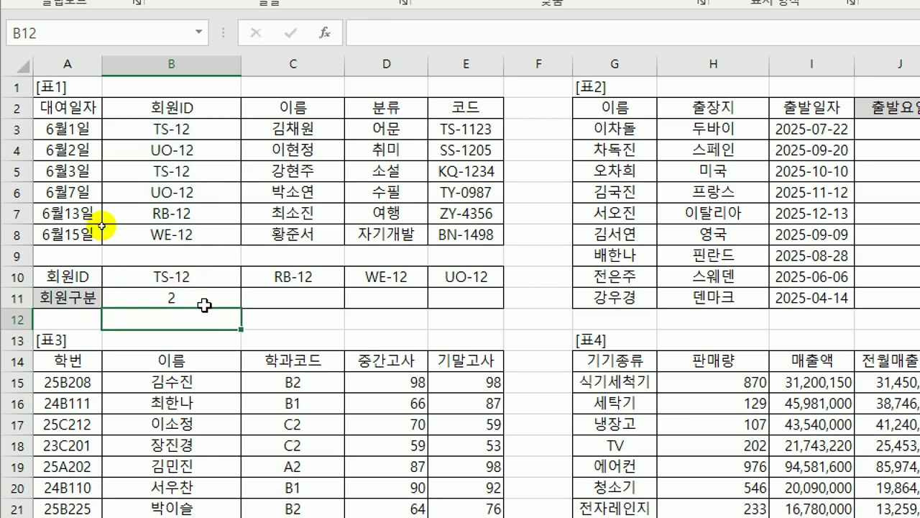
Fill the COUNTIF formula from B11 across to E11 and check the copied formulas against the member IDs
left_click(205, 302)
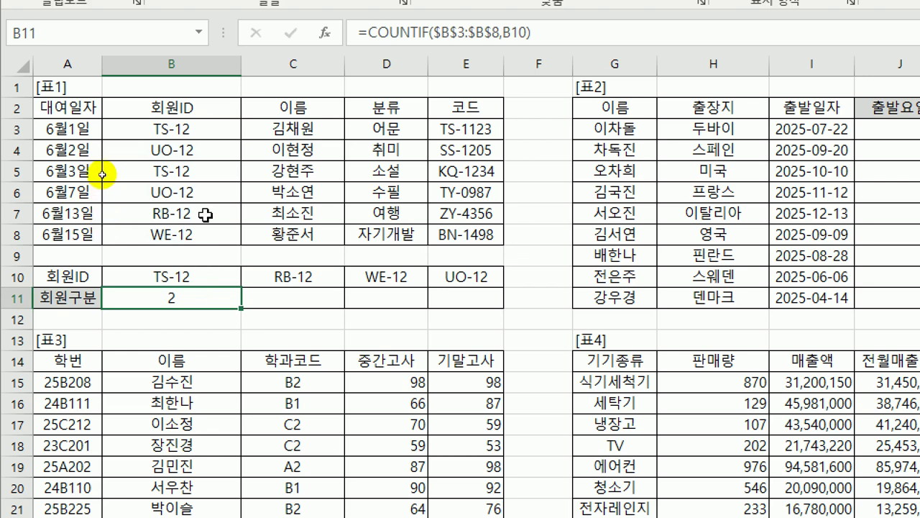
left_click(192, 136)
left_click(189, 170)
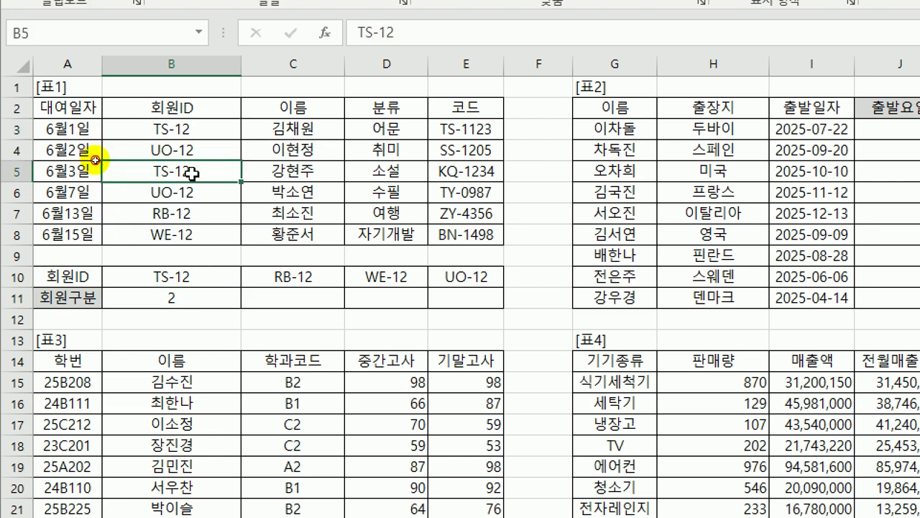
left_click(182, 303)
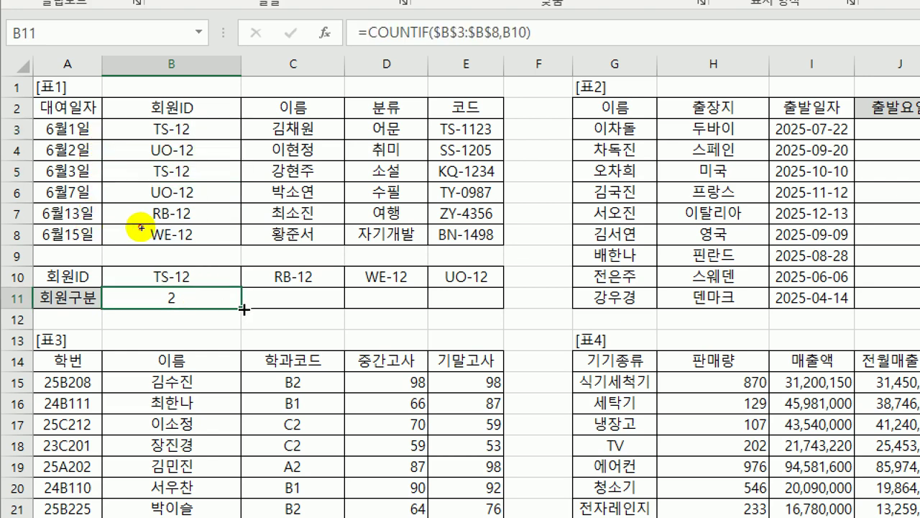
left_click_drag(243, 308, 503, 297)
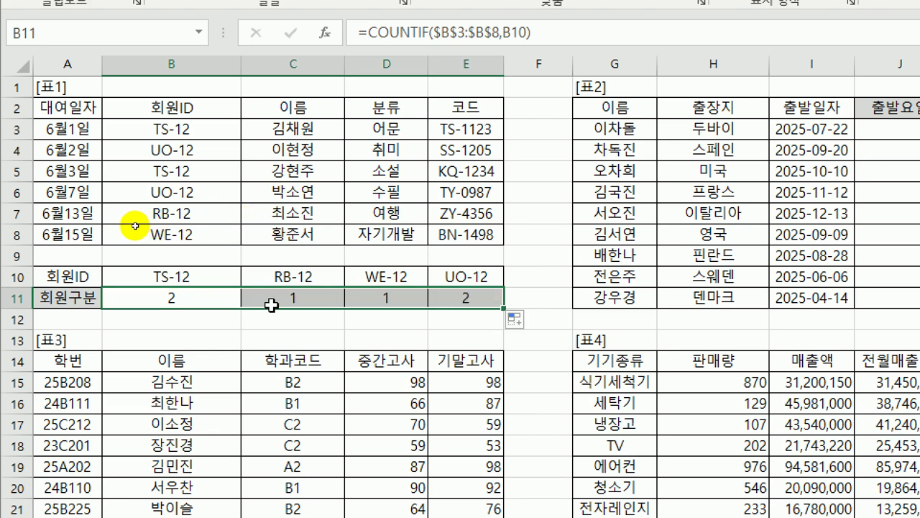
left_click(309, 301)
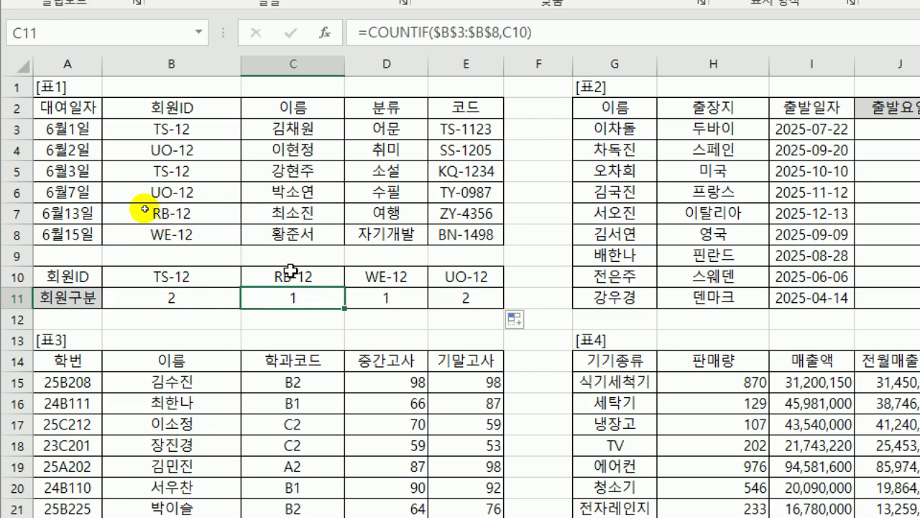
left_click(453, 298)
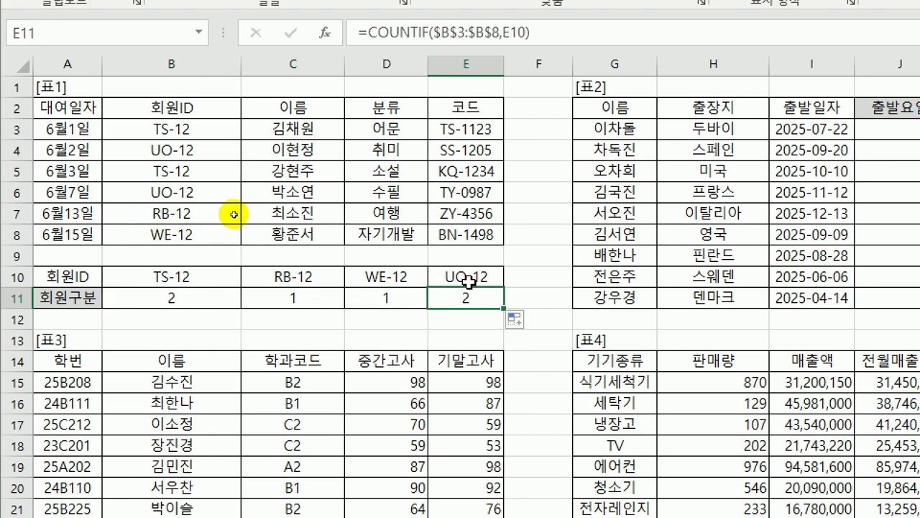
Wrap the COUNTIF formula in B11 in an IF function that tests whether the count is >=2
left_click(176, 299)
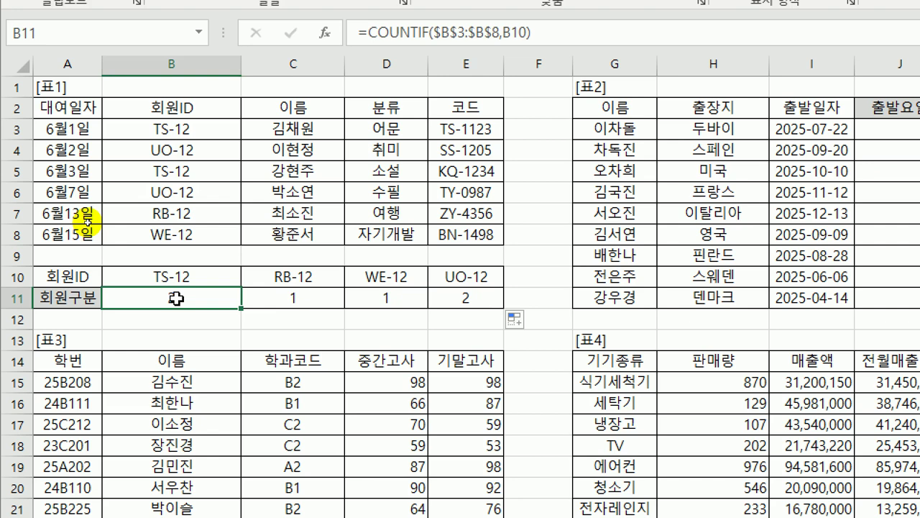
double_click(176, 299)
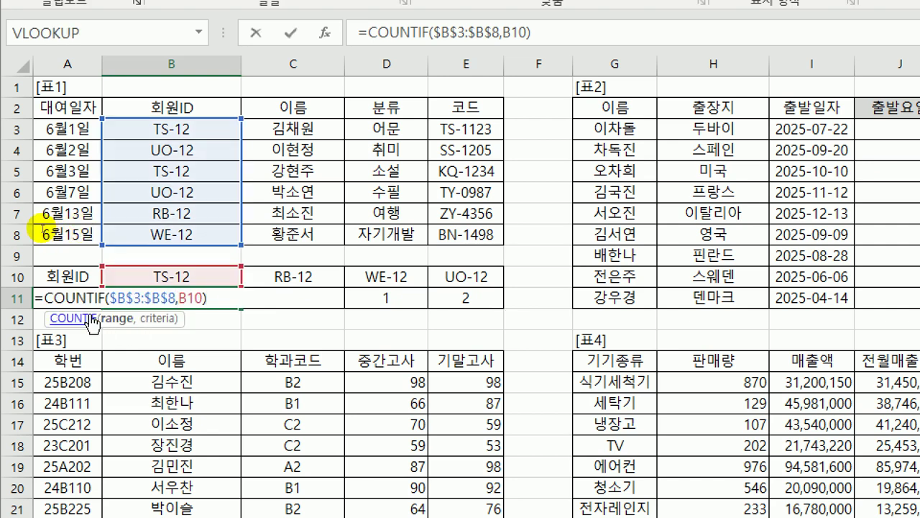
left_click(45, 298)
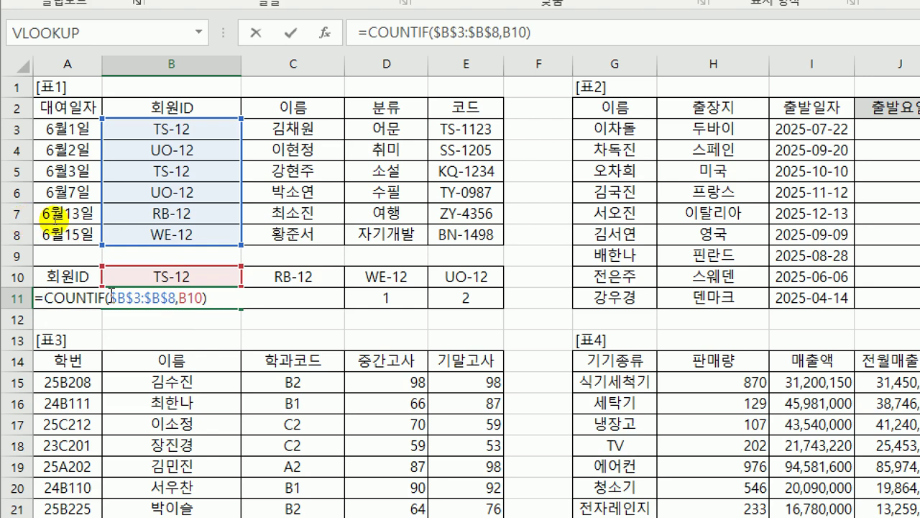
type("IF(")
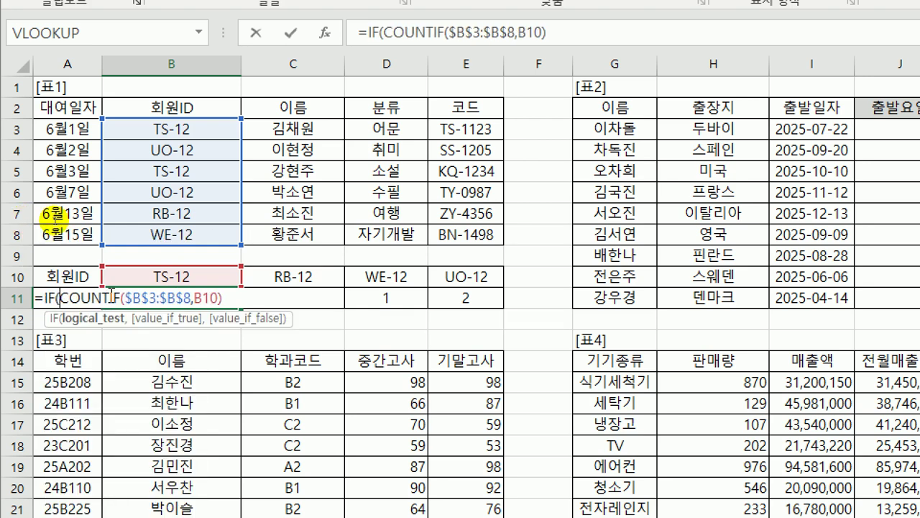
key("End")
type(">=2,")
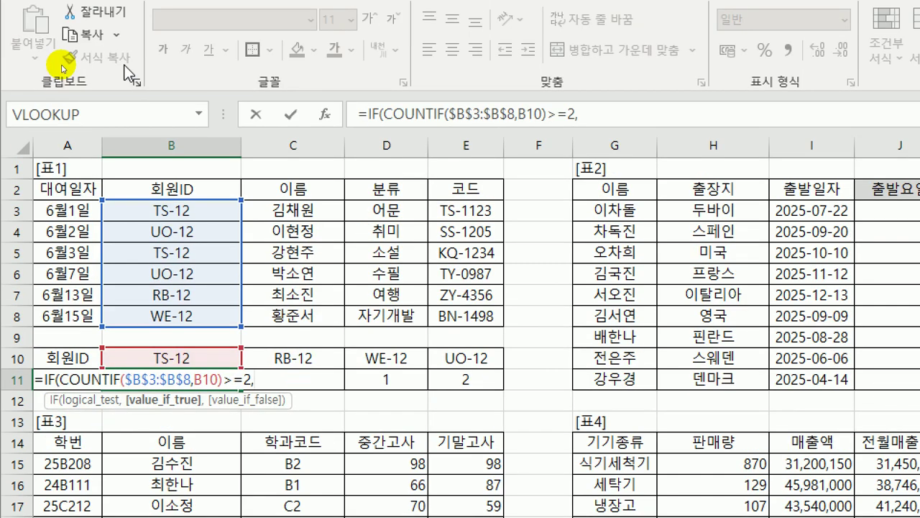
In the IF function arguments for B11, set the true value to 우수회원 and the false value to 일반, and apply the formula
left_click(325, 113)
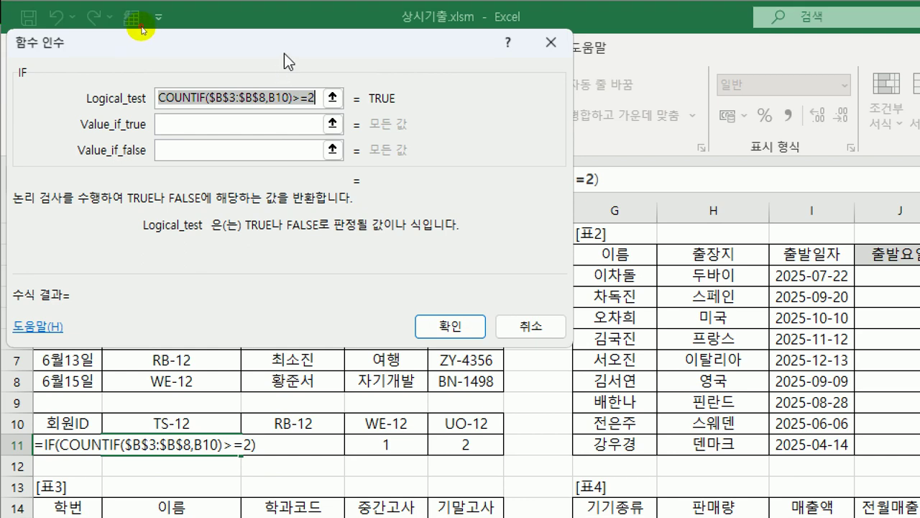
left_click_drag(284, 54, 533, 133)
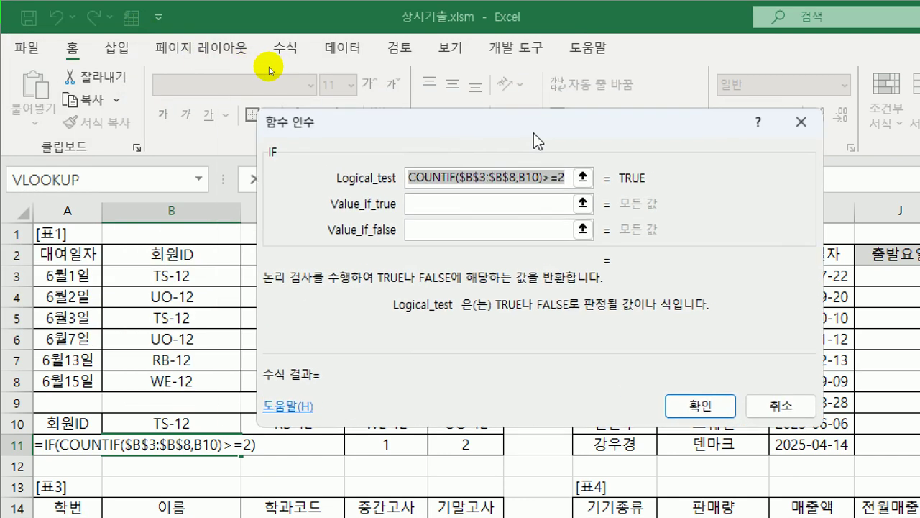
left_click(462, 211)
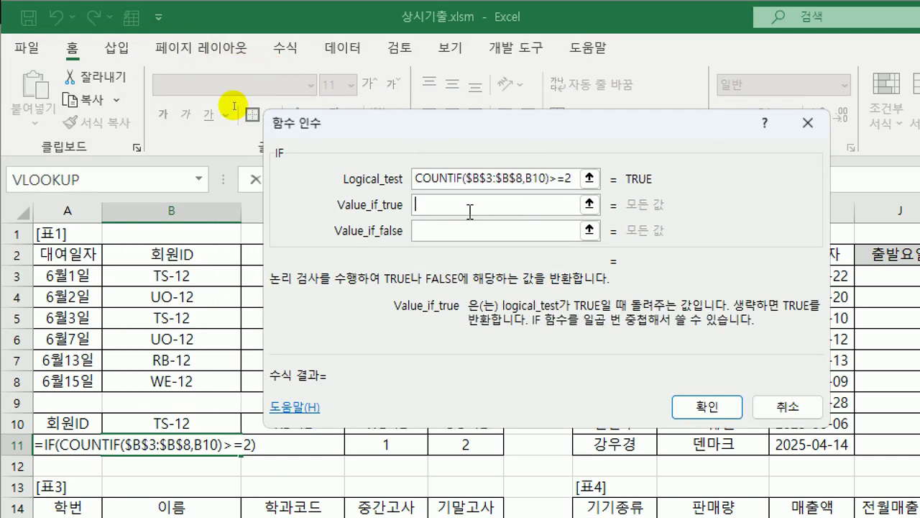
type("dn")
key("BackSpace")
key("BackSpace")
type("우수")
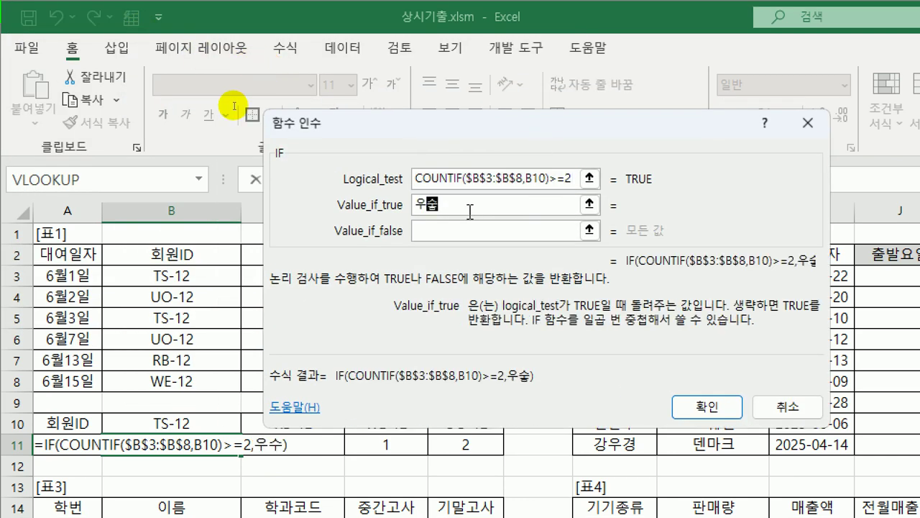
type("회원")
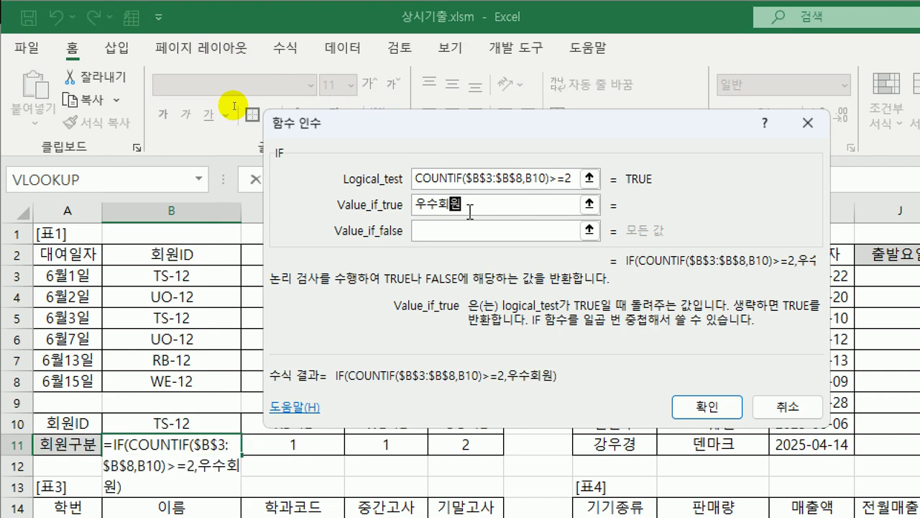
key("Tab")
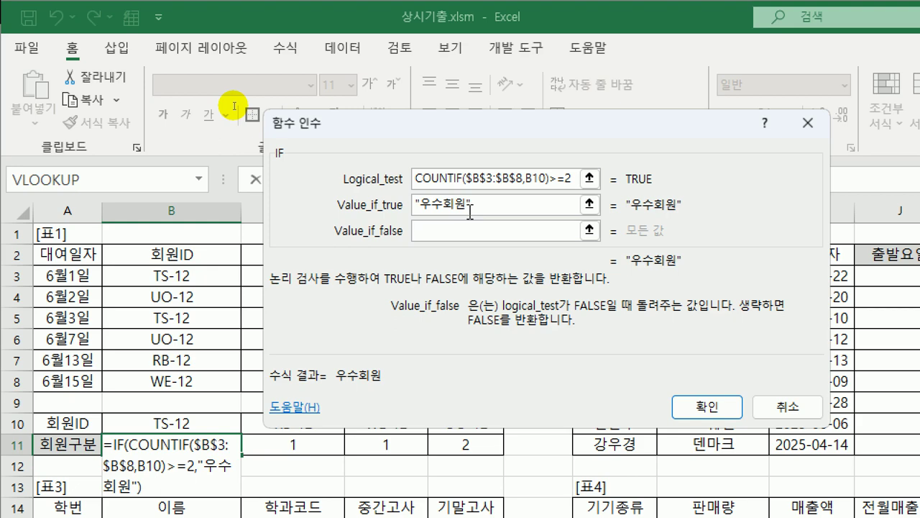
type("일반")
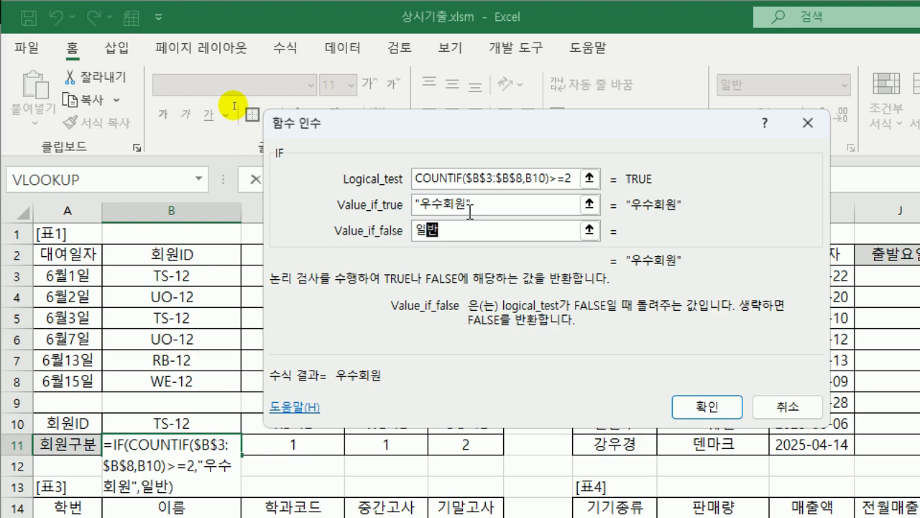
left_click(682, 415)
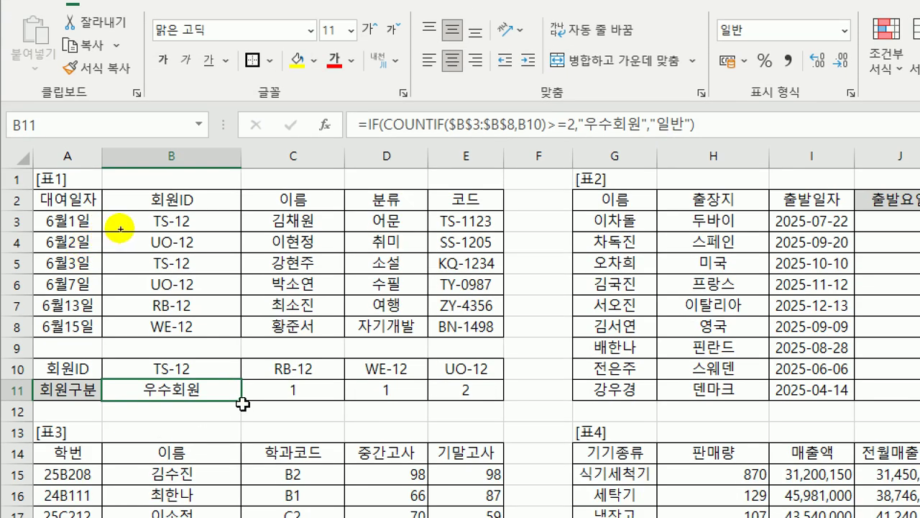
Fill the IF/COUNTIF formula from B11 across to E11 in 표1
left_click_drag(243, 401, 481, 394)
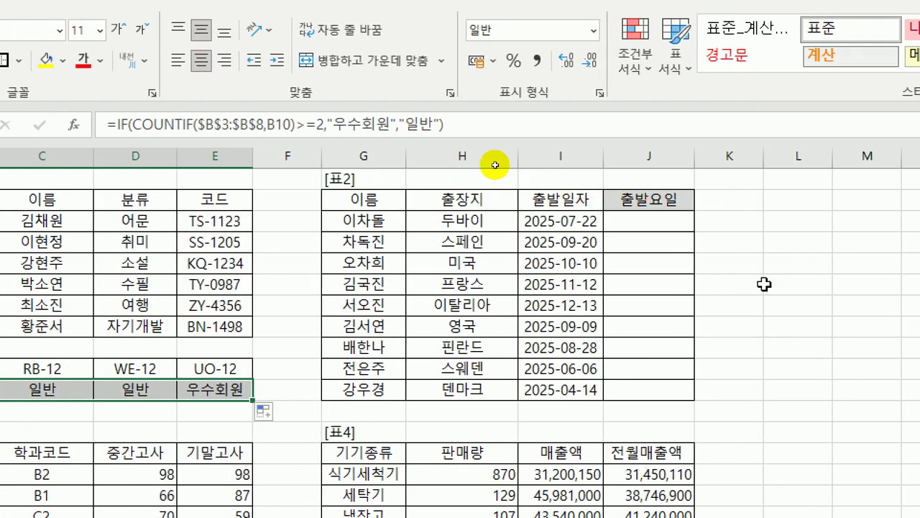
left_click(751, 226)
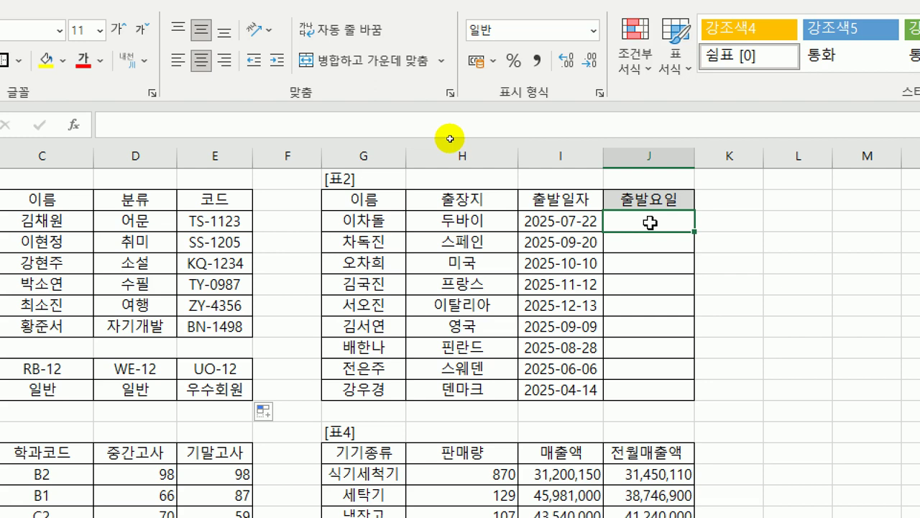
Enter =WEEKDAY(I3,1) in J3 of 표2 to get the weekday number of the departure date
type("=x")
key("BackSpace")
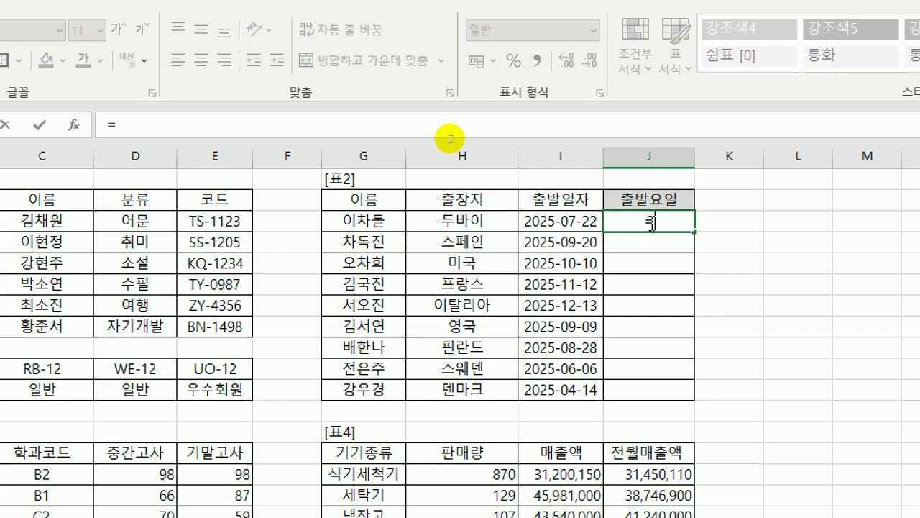
type("we")
key("Down")
key("Tab")
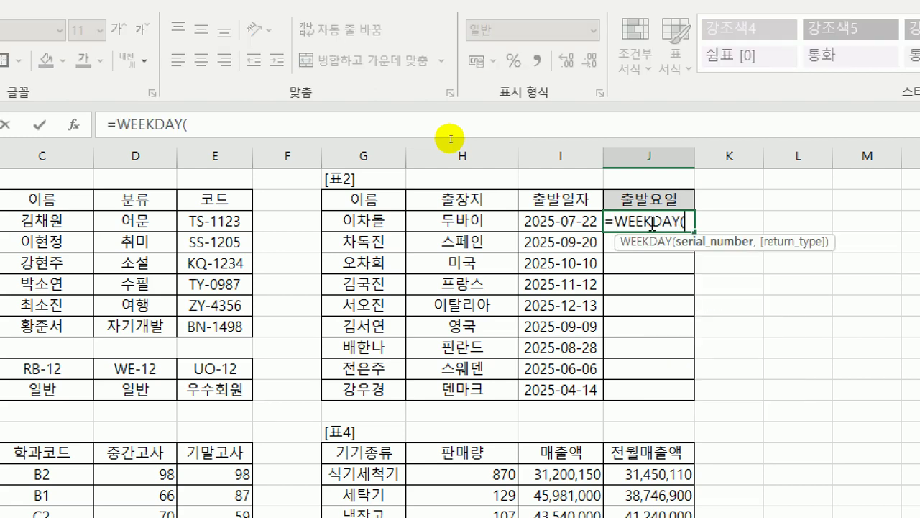
left_click(569, 224)
type(",")
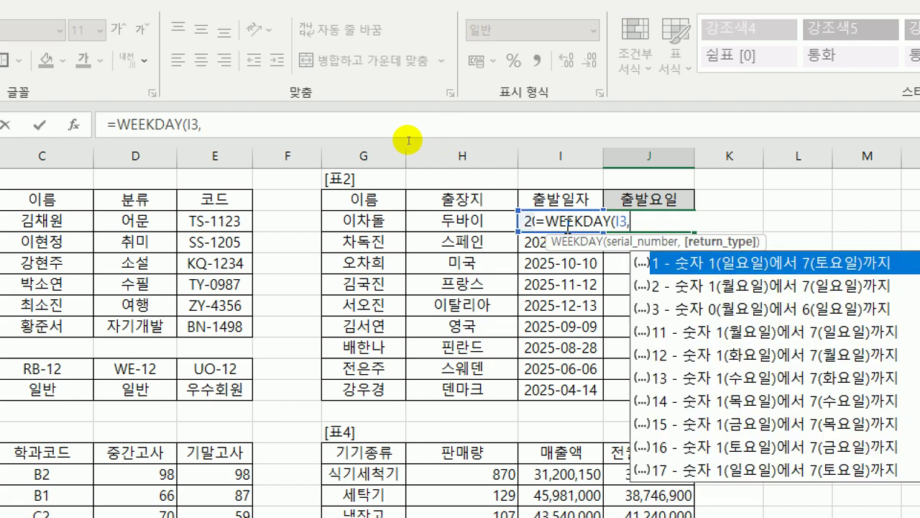
double_click(691, 264)
type(")")
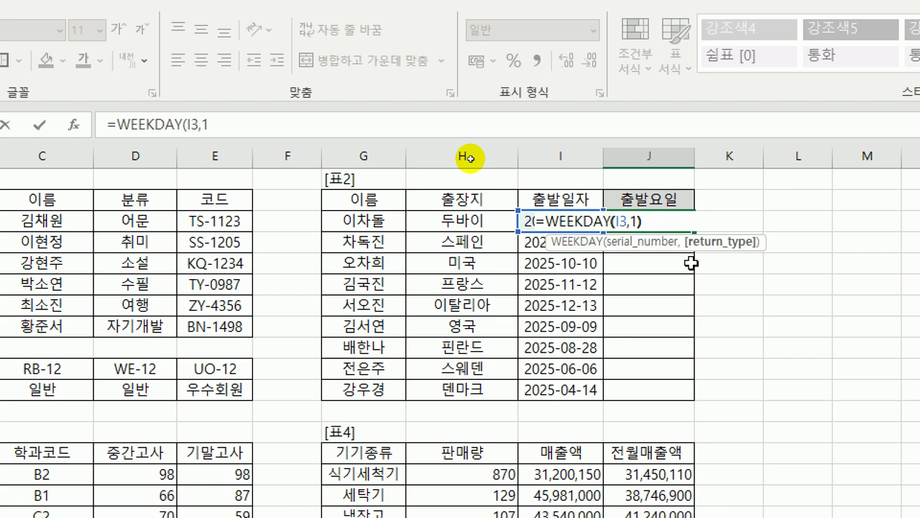
key("Return")
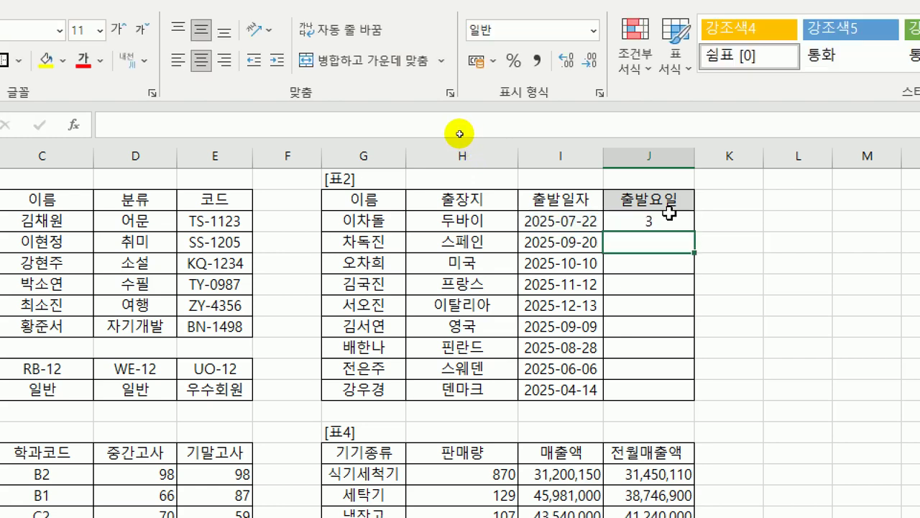
Fill the WEEKDAY formula from J3 down to J11 and check the copied formulas
left_click(670, 214)
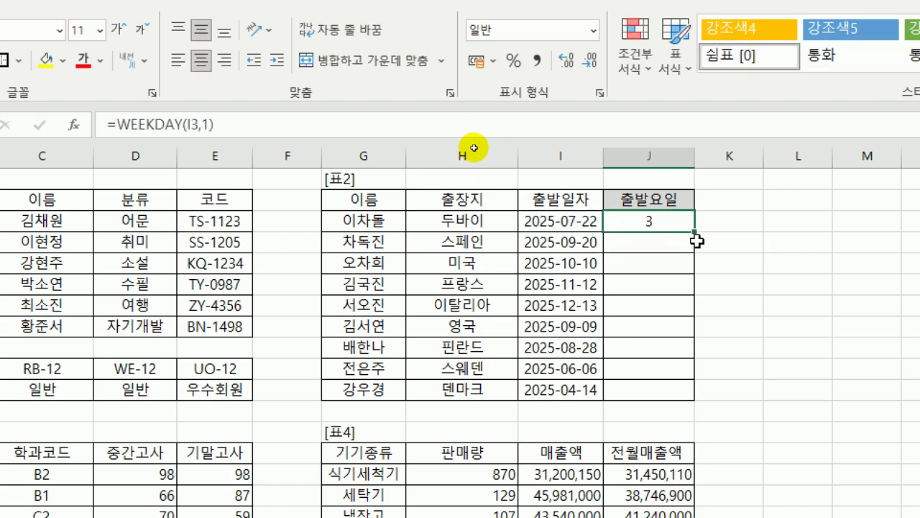
left_click_drag(696, 232, 656, 389)
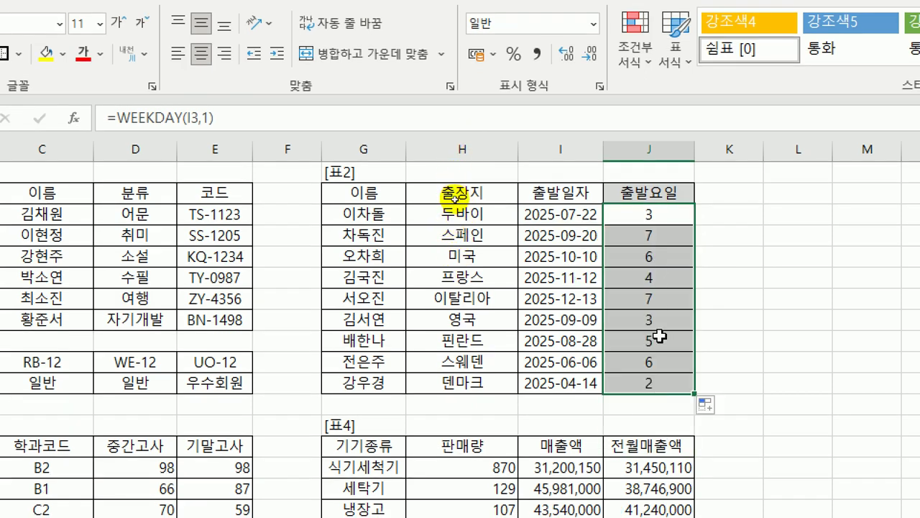
left_click(652, 383)
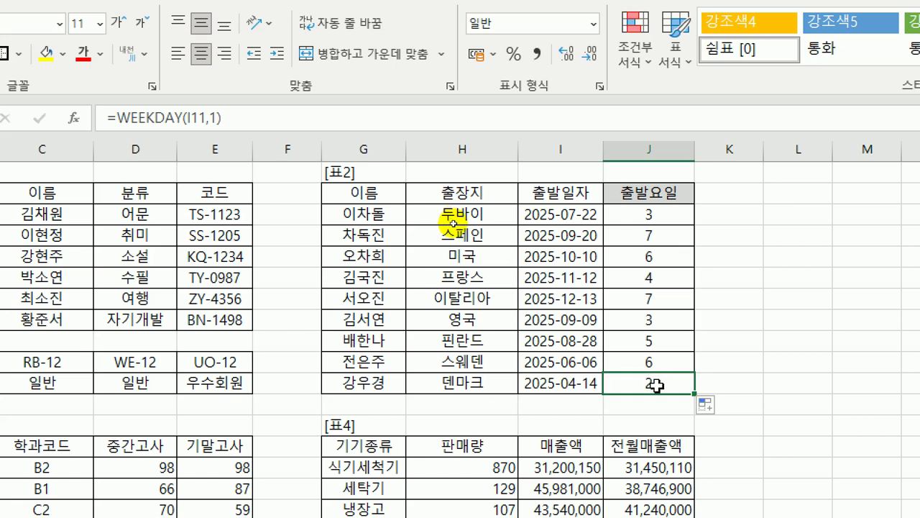
left_click(653, 320)
left_click(650, 268)
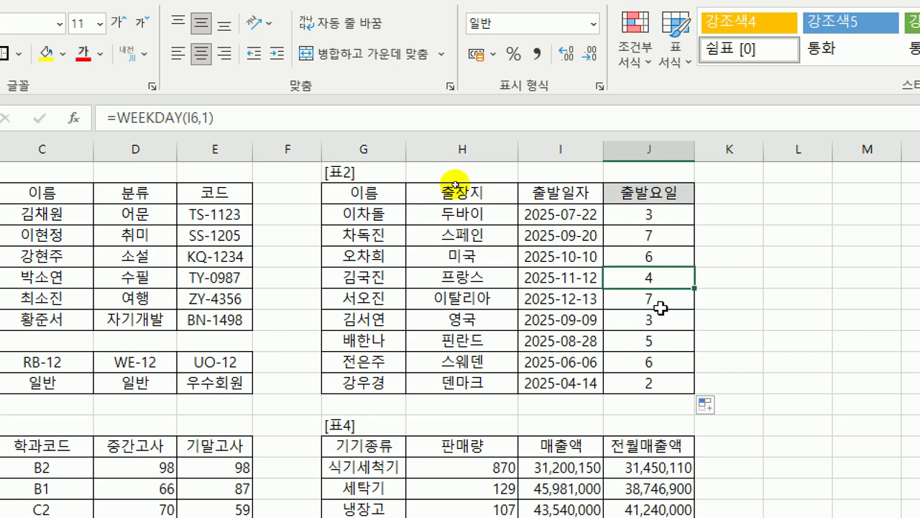
Wrap the WEEKDAY formula in J3 in a CHOOSE function and open its function arguments
left_click(650, 214)
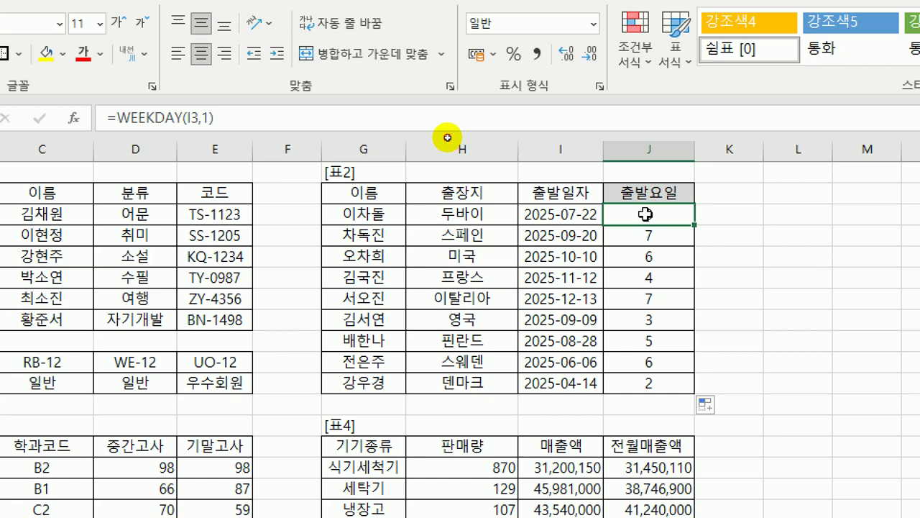
double_click(645, 214)
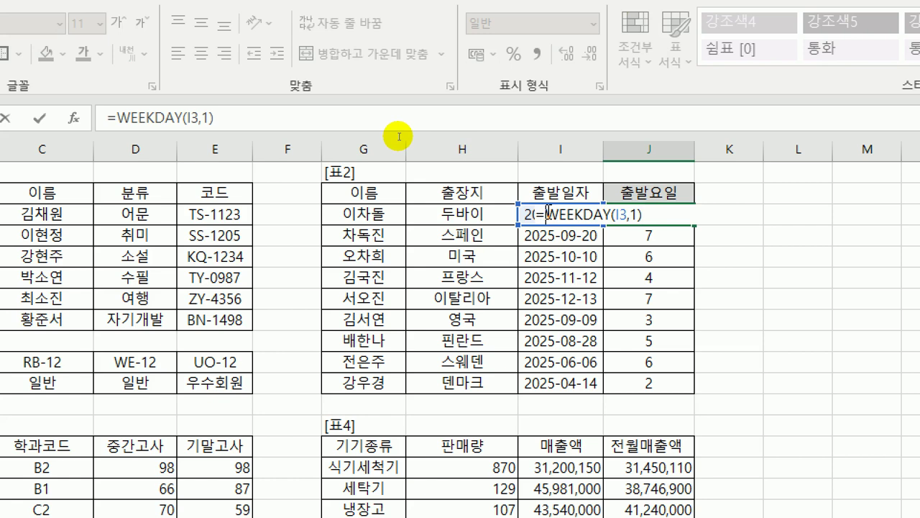
type("ch")
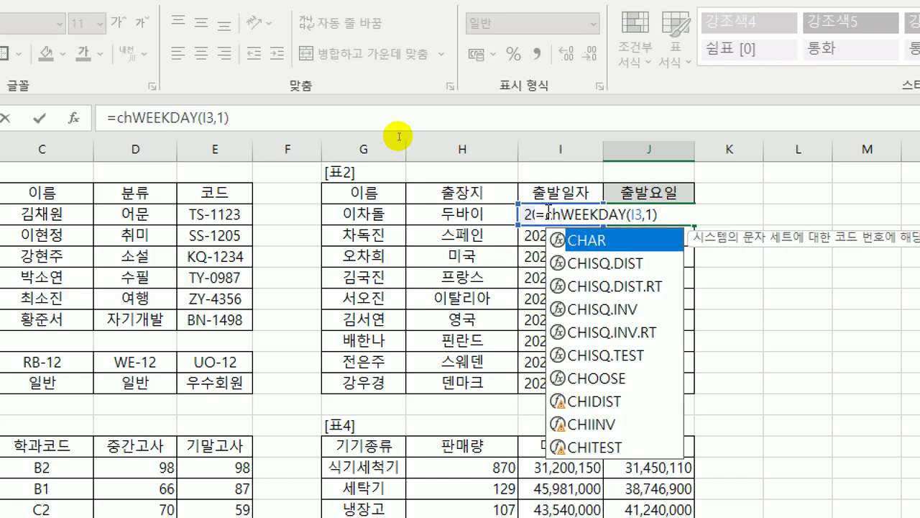
type("oo")
key("Tab")
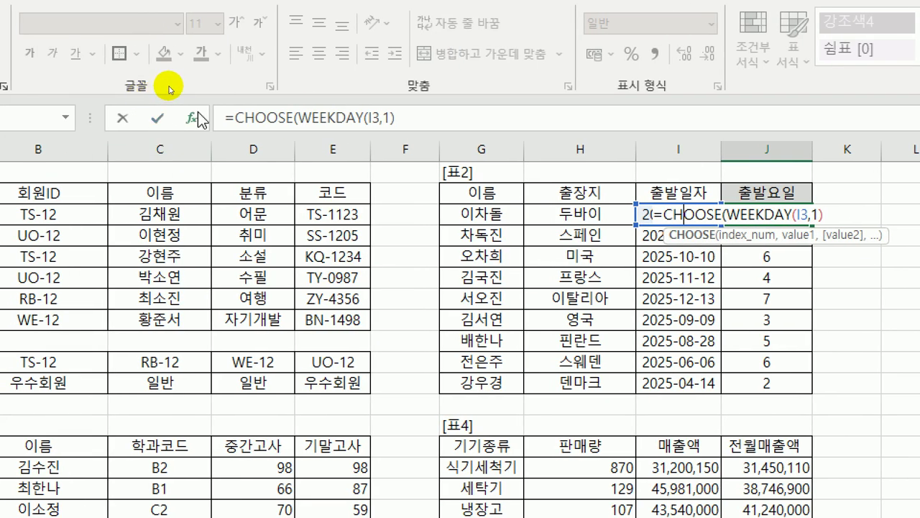
left_click(199, 118)
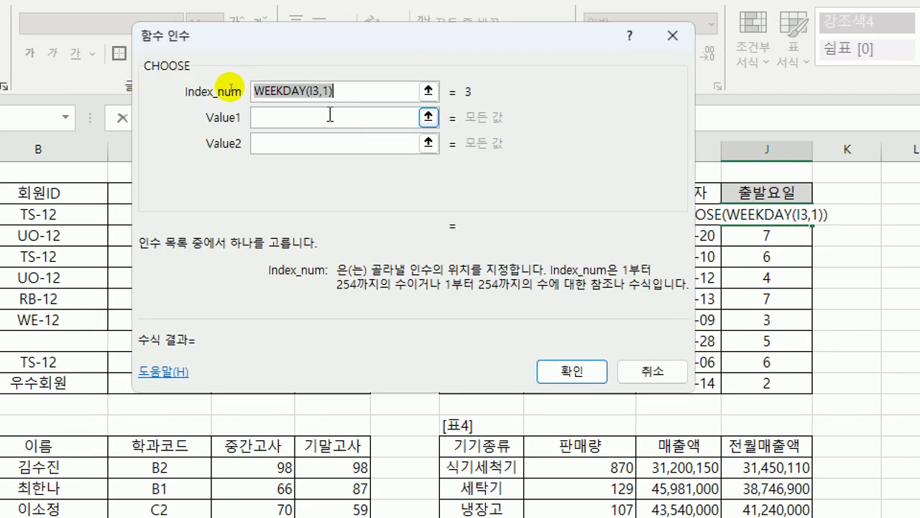
Set the CHOOSE arguments Value1 to Value3 to 일요일, 월요일 and 화요일
left_click(330, 116)
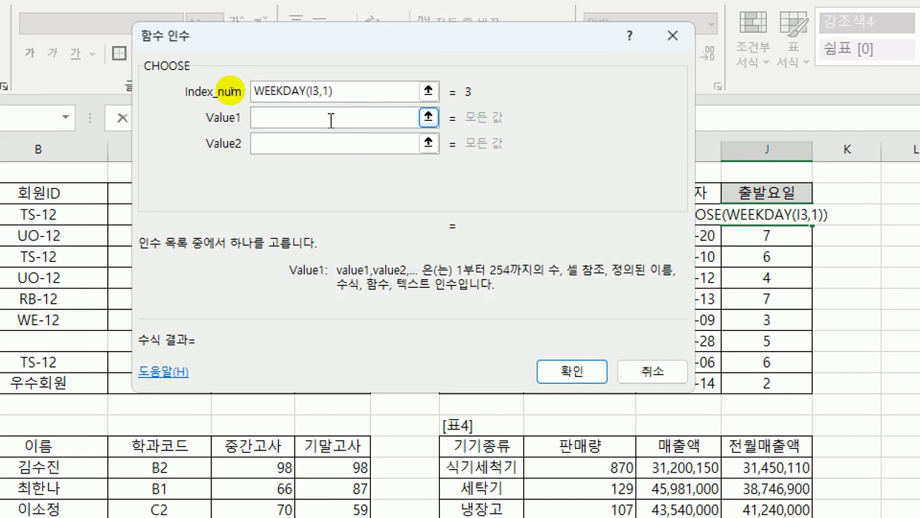
type("d")
key("BackSpace")
type("일ㅇ")
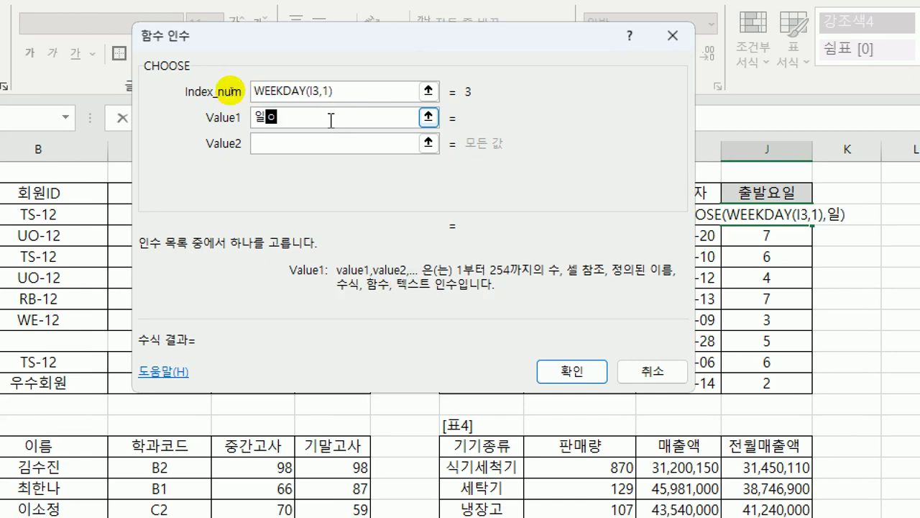
type("요일")
key("Tab")
type("월")
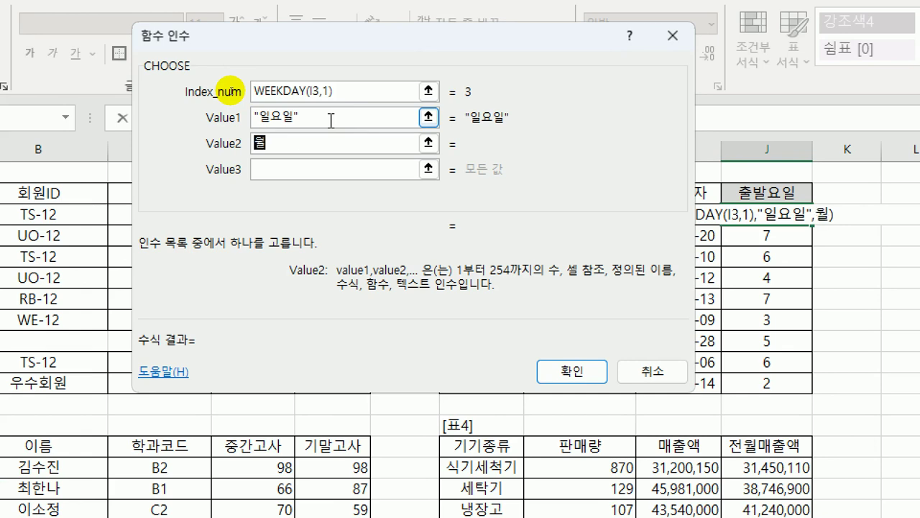
type("요일")
key("Tab")
type("화")
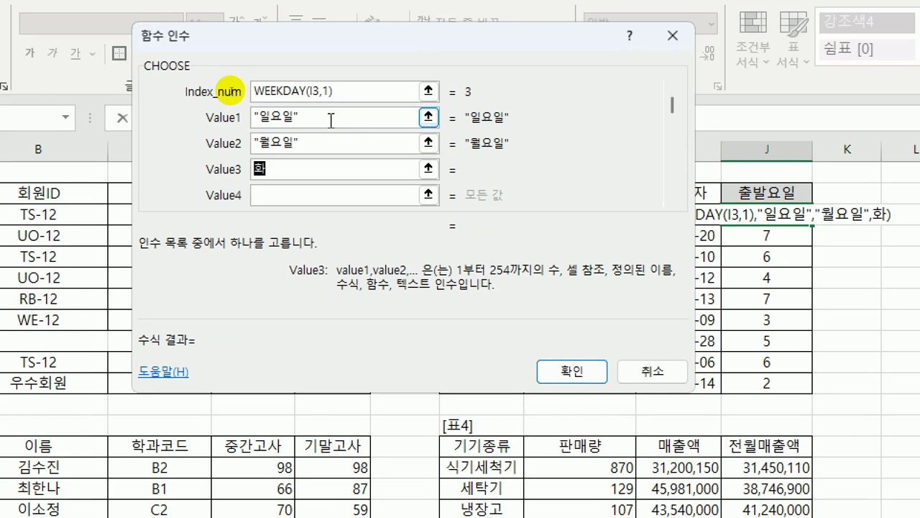
type("요일")
key("Tab")
Set the CHOOSE arguments Value4 to Value7 to 수요일, 목요일, 금요일 and 토요일
type("수용")
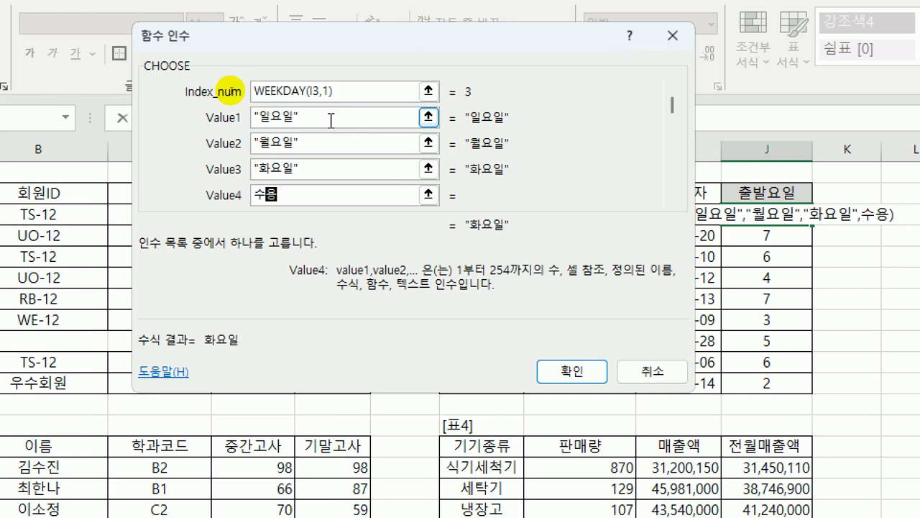
type("일")
key("Tab")
type("목요일")
key("Tab")
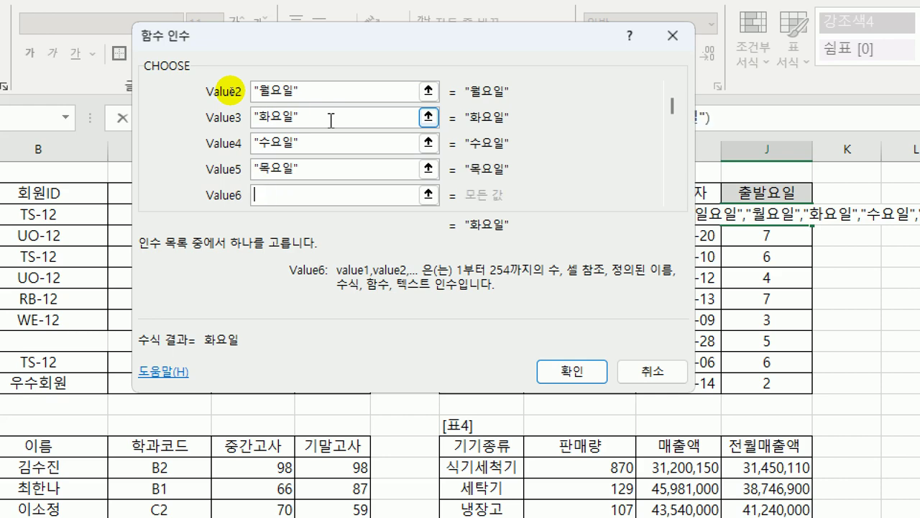
type("금요일")
key("Tab")
type("통")
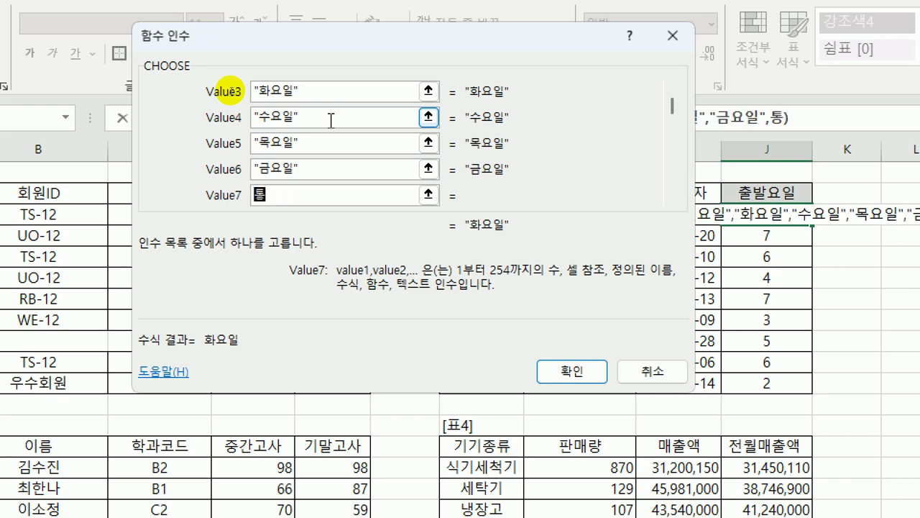
type("요일")
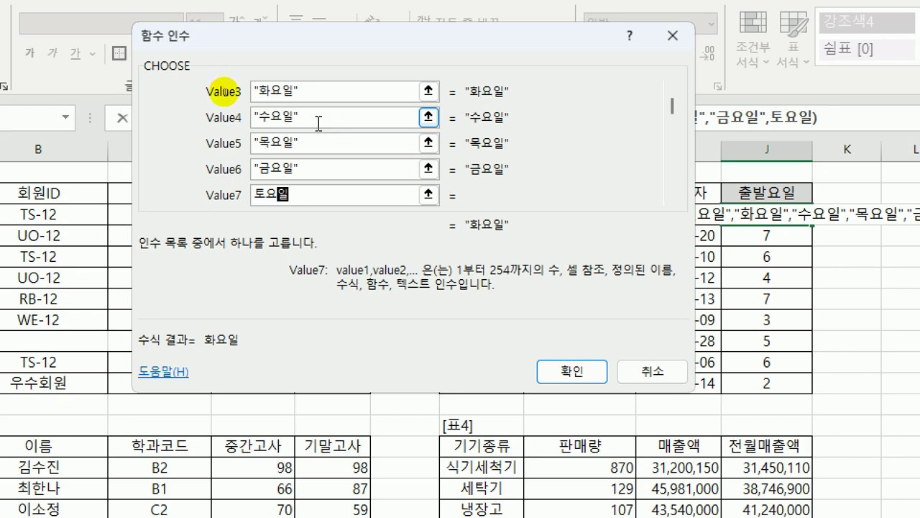
Apply the CHOOSE formula in J3 and fill it down to J11
left_click(311, 171)
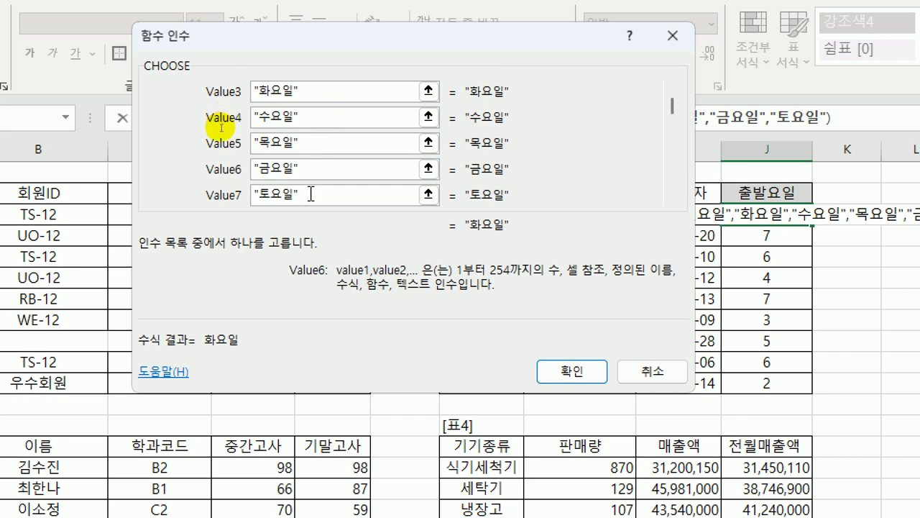
left_click(310, 194)
left_click(599, 372)
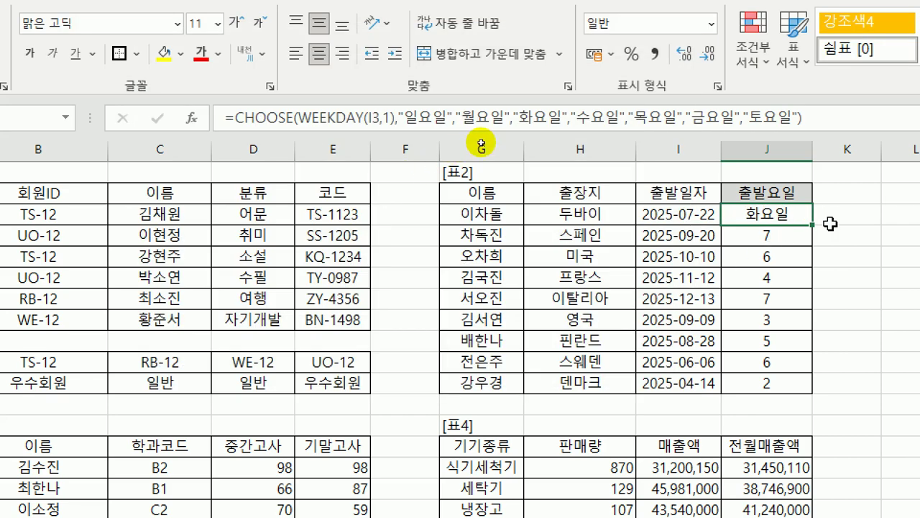
left_click_drag(812, 225, 791, 393)
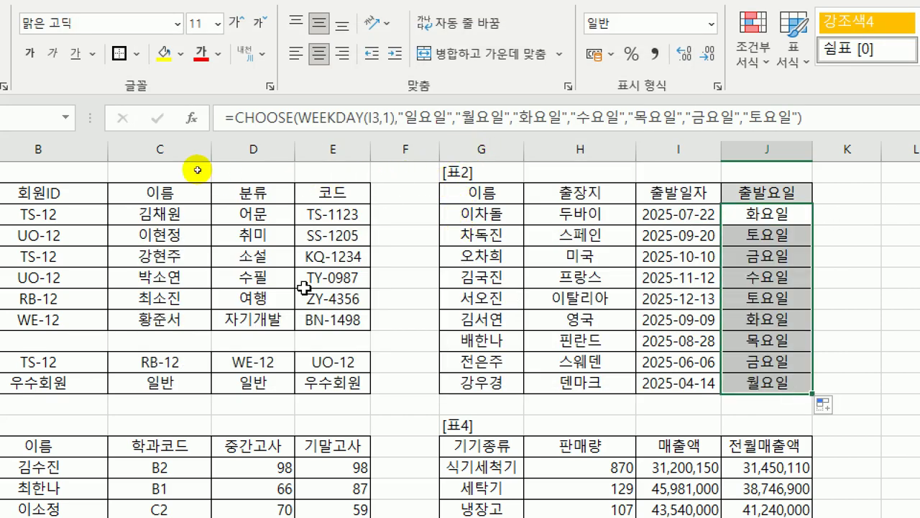
Start a COUNTIFS formula in E23 of 표3 for 성적 우수 장학생 수 and open its function arguments
scroll(97, 175, "down", 3)
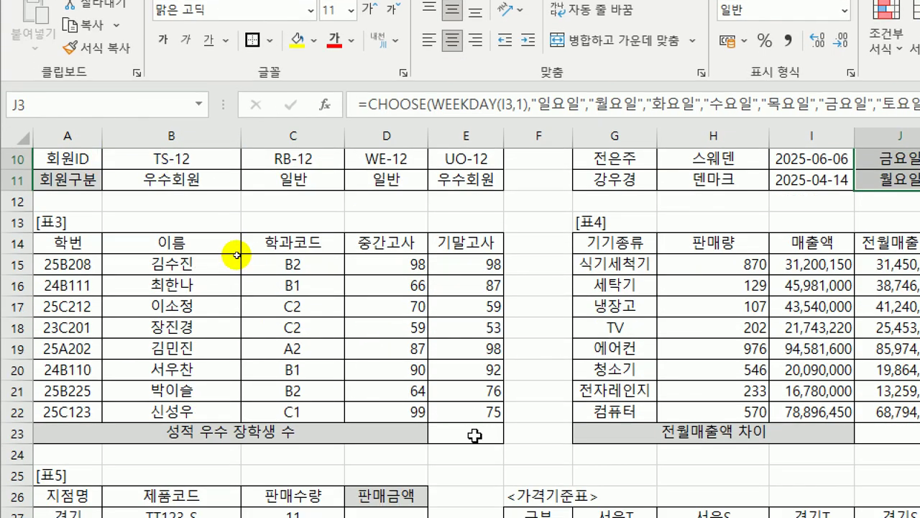
left_click(475, 435)
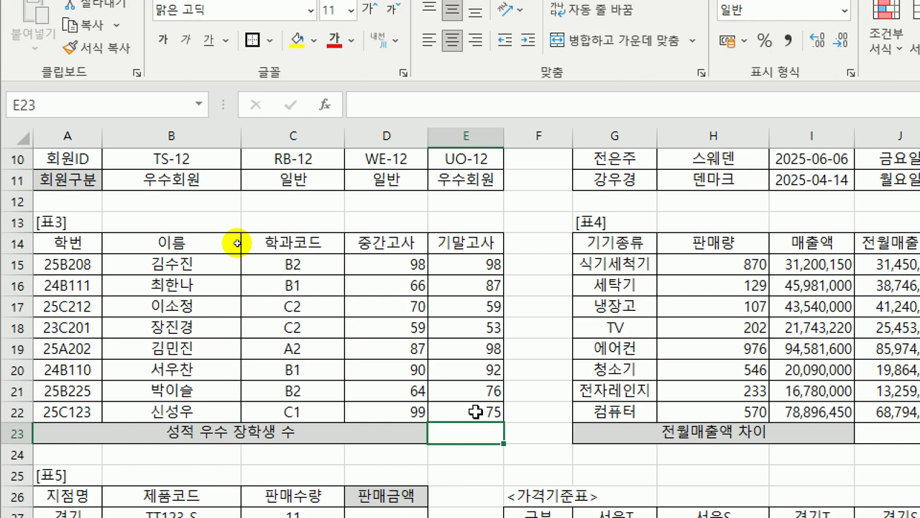
type("=")
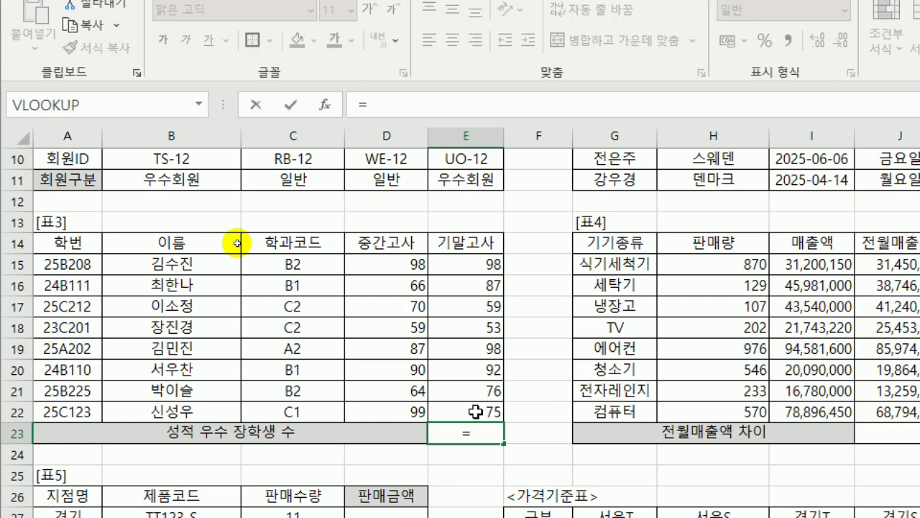
type("ㅊ")
key("BackSpace")
type("countif")
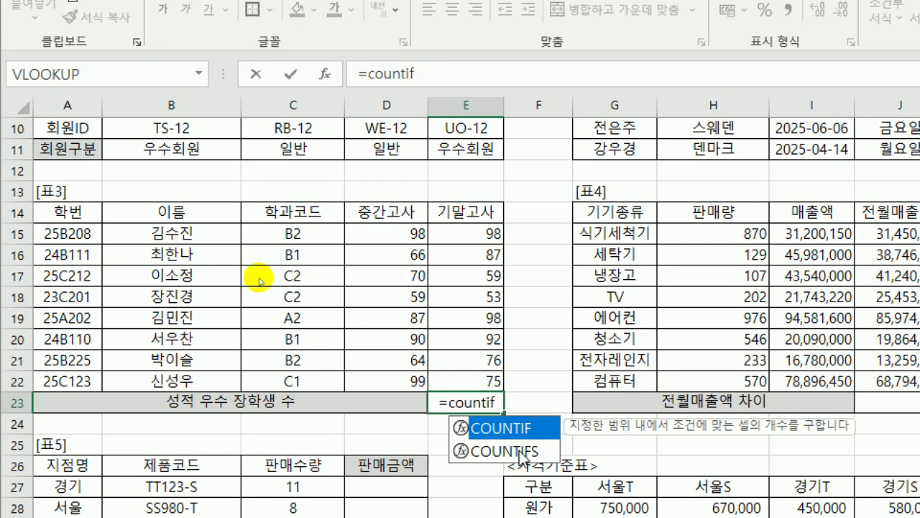
left_click(520, 481)
double_click(521, 451)
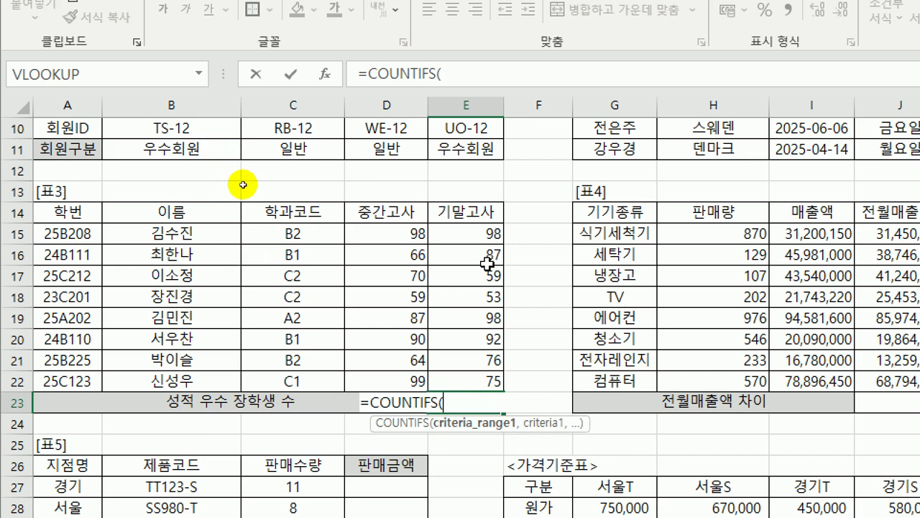
key("ctrl+a")
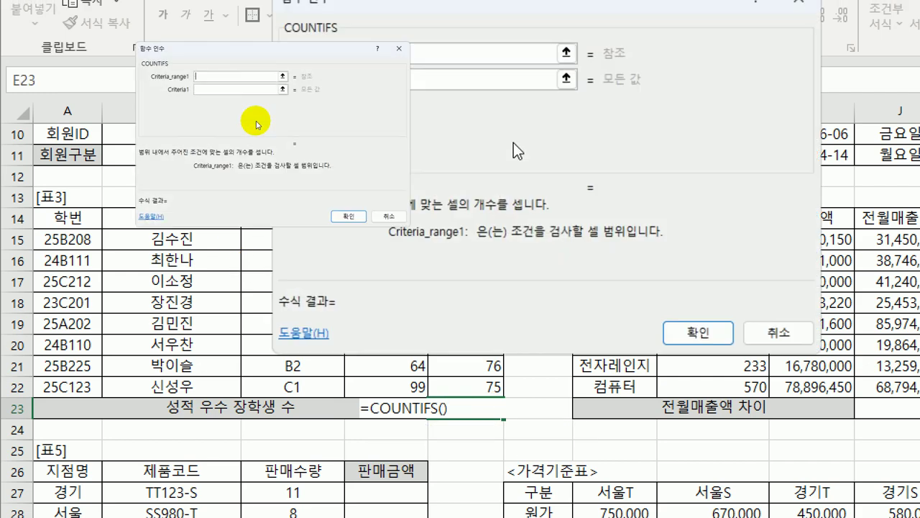
Set the first COUNTIFS condition to count 중간고사 scores in D15:D22 that are >=90
left_click_drag(512, 73, 728, 113)
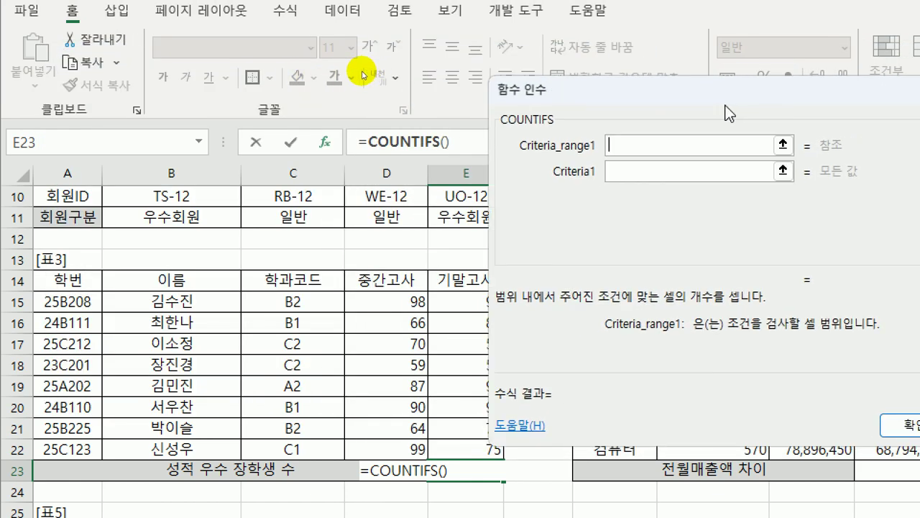
left_click_drag(384, 307, 400, 441)
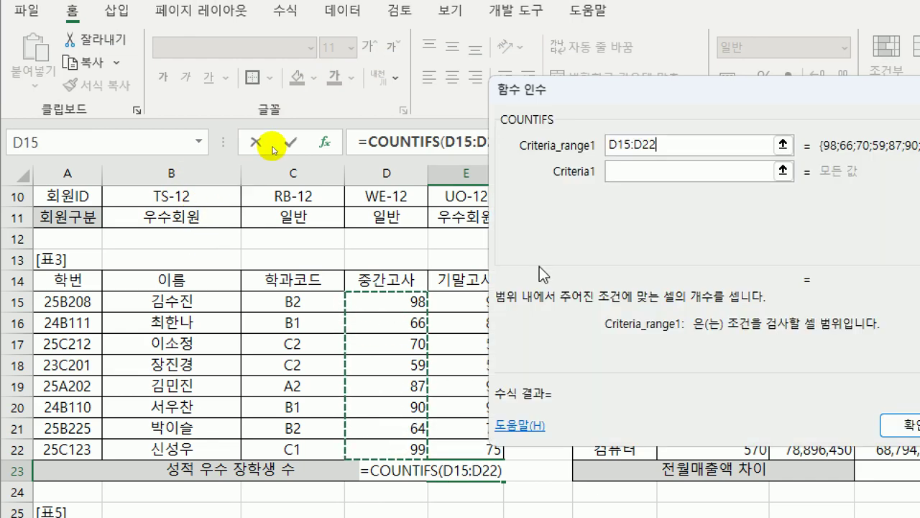
left_click(648, 171)
left_click_drag(617, 98, 463, 97)
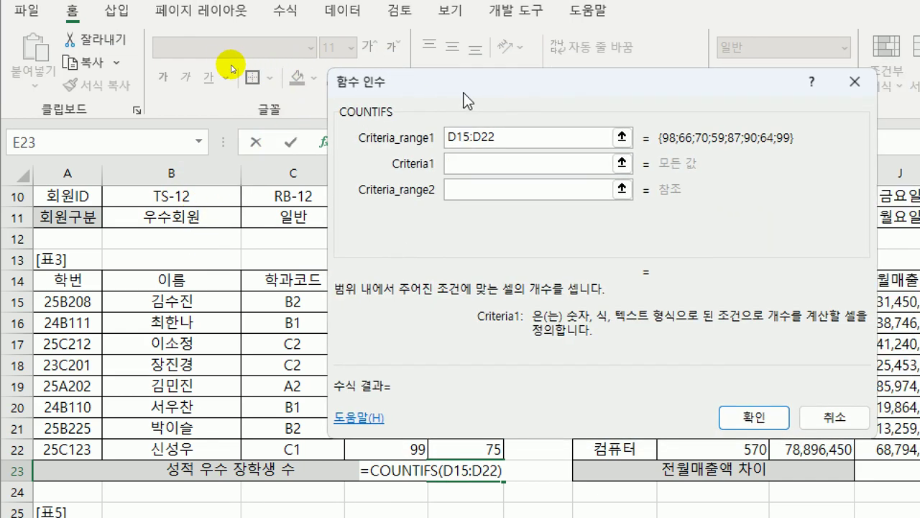
type(">=90")
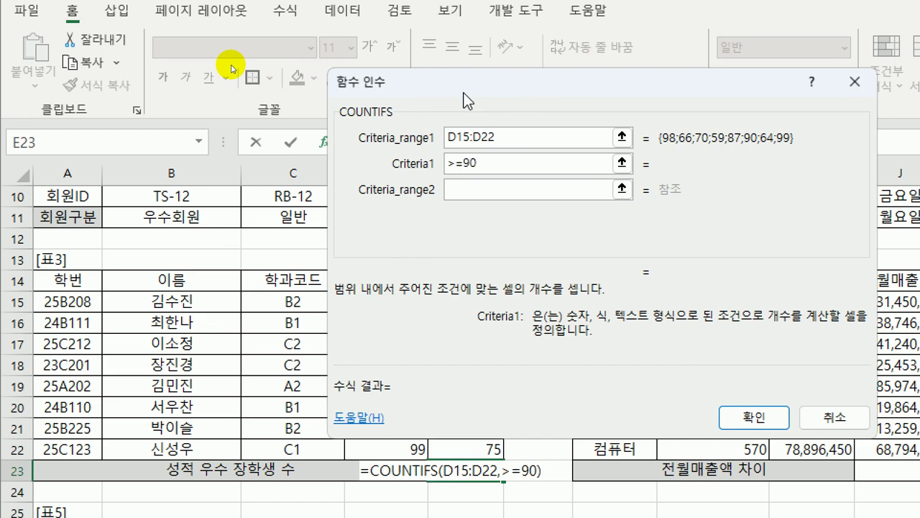
Add the second COUNTIFS condition, 기말고사 scores in E15:E22 that are >=90, and apply the formula
left_click(471, 189)
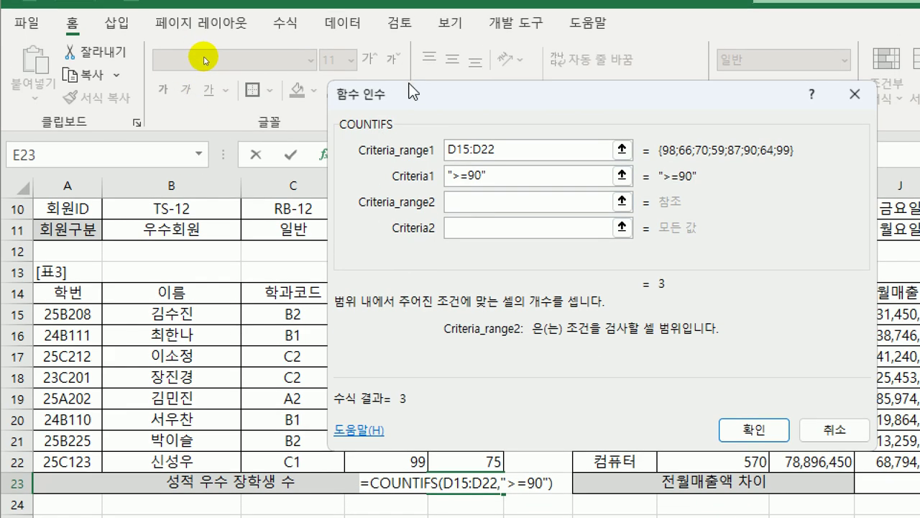
left_click_drag(386, 99, 603, 94)
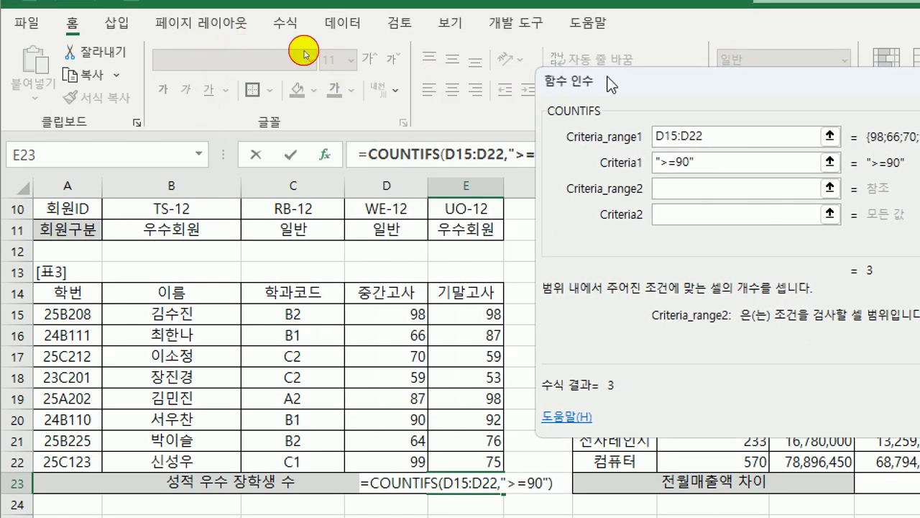
left_click(449, 314)
left_click_drag(450, 314, 471, 462)
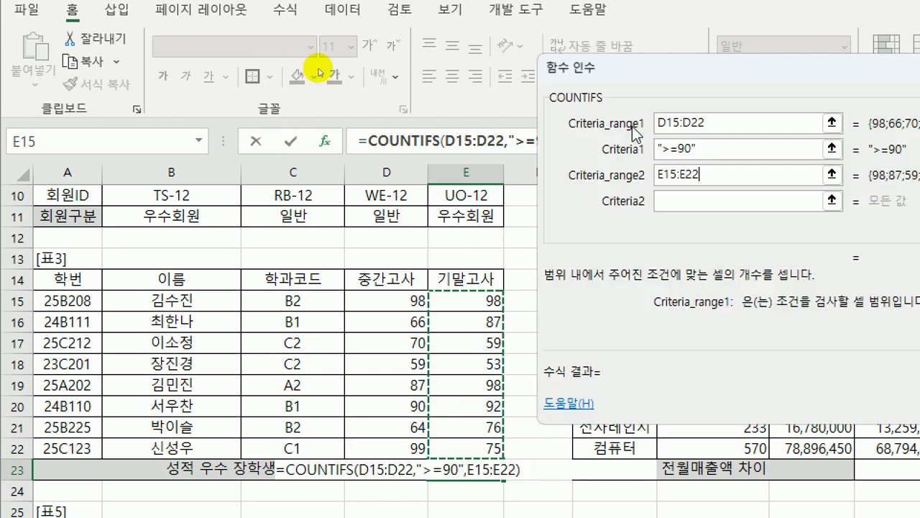
left_click_drag(646, 67, 300, 63)
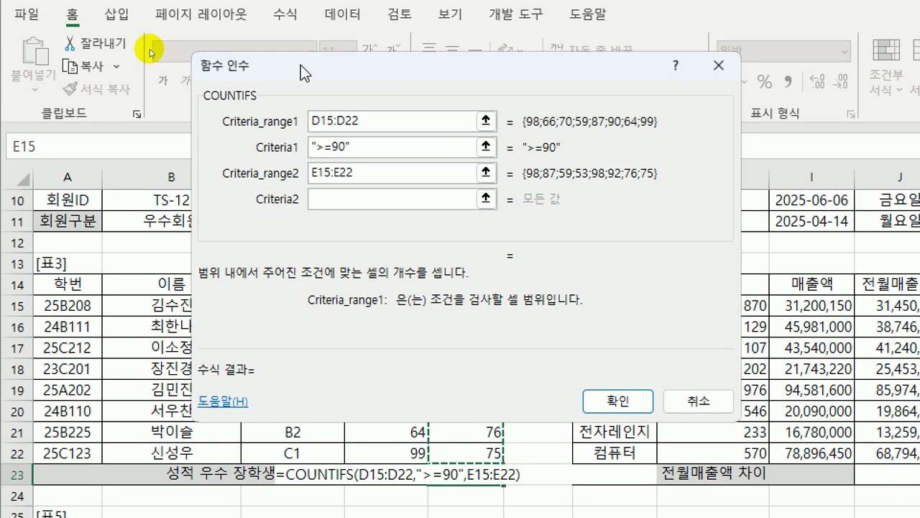
left_click(336, 199)
type(">")
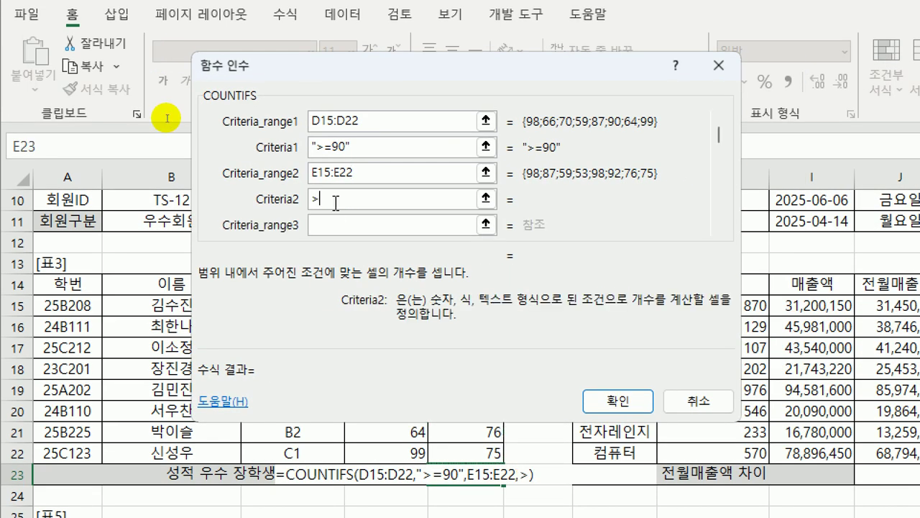
type("=90")
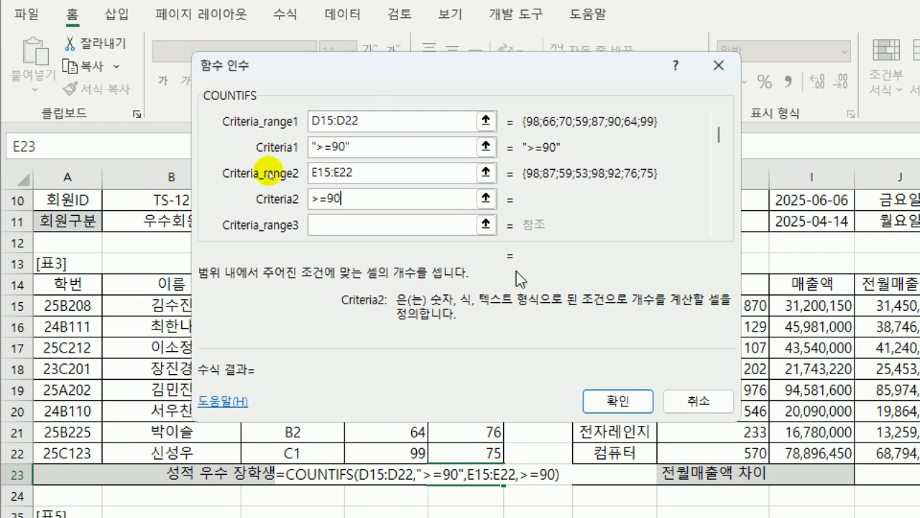
left_click(611, 401)
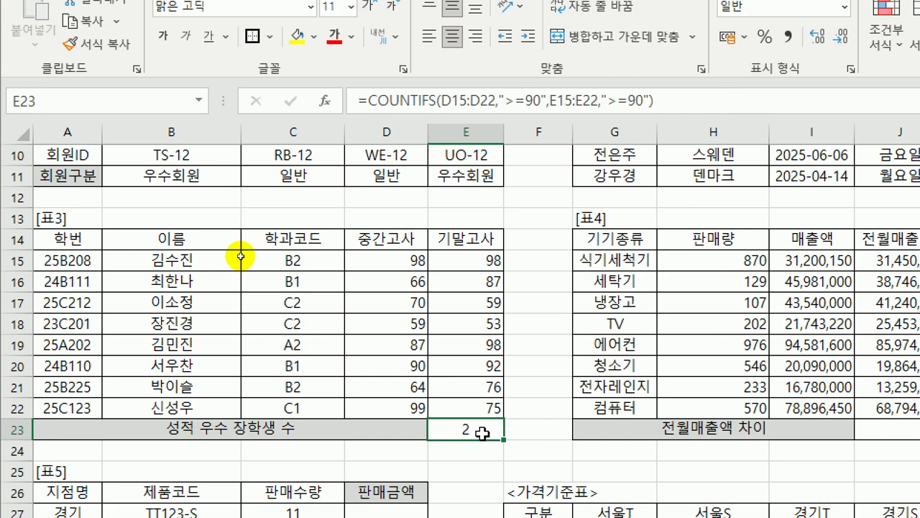
Append &"명" to the COUNTIFS formula in E23
double_click(482, 428)
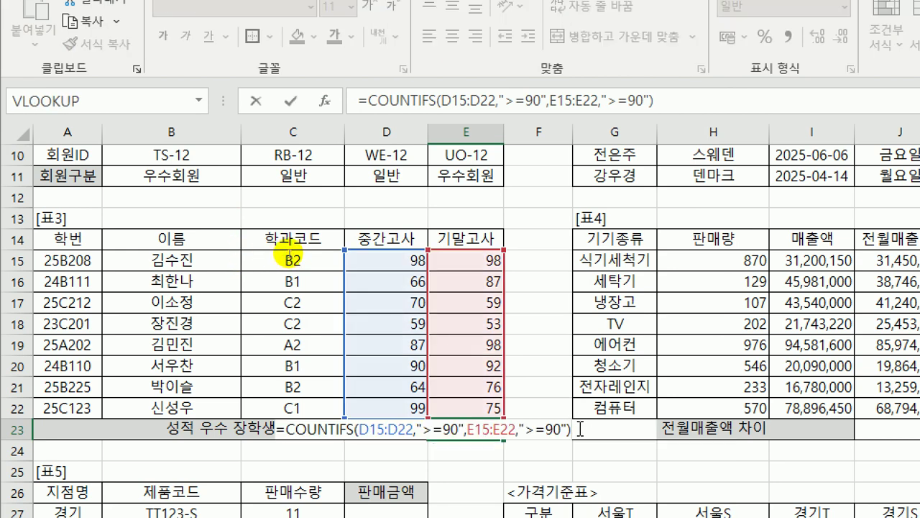
type("&\"명\"")
key("Return")
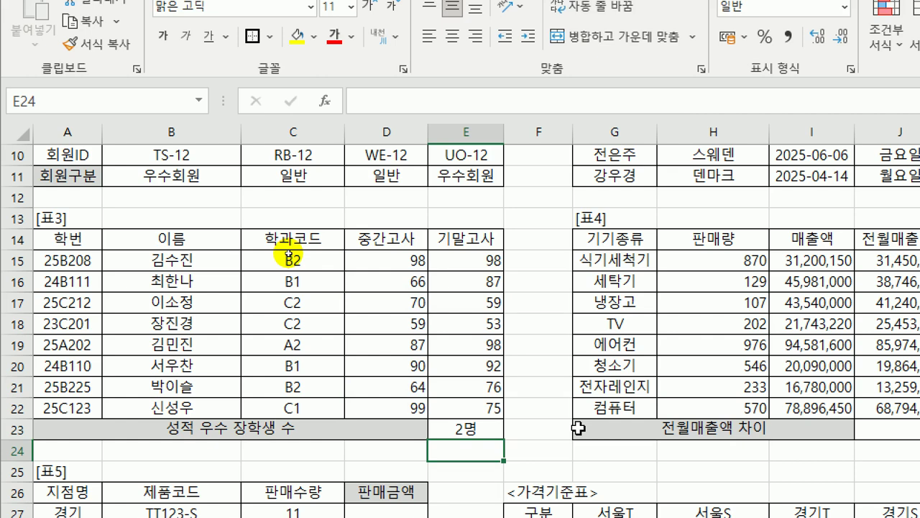
left_click(496, 430)
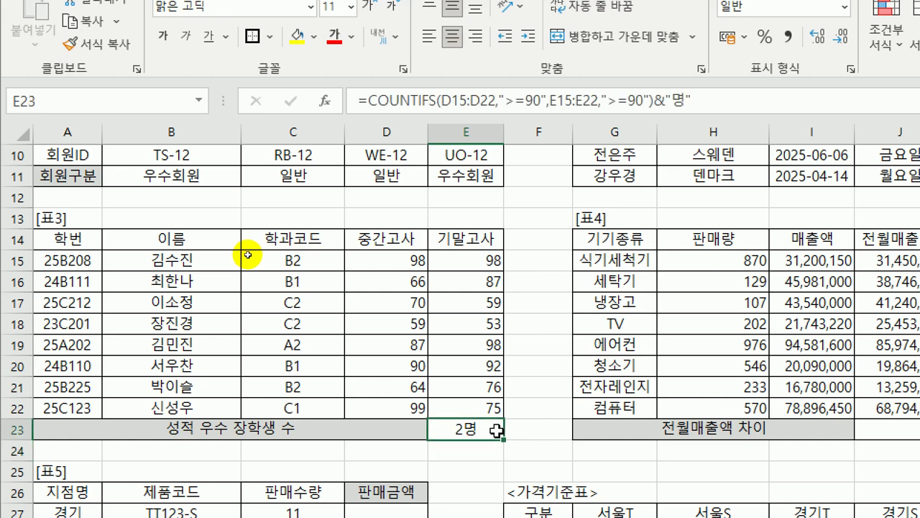
Start the 전월매출액 차이 formula in J23 of 표4 with =LARGE(J15:J22,3) followed by a minus sign
key("Right")
key("Right")
key("Right")
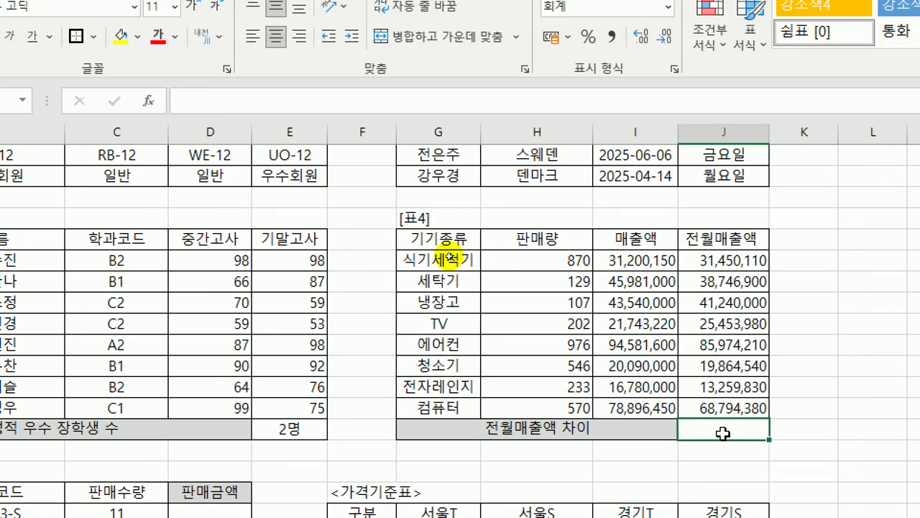
left_click_drag(724, 260, 721, 411)
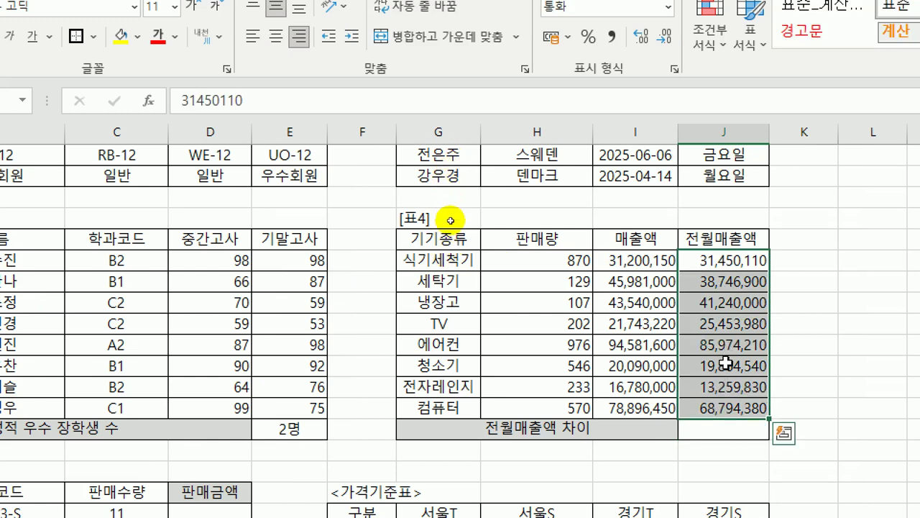
left_click(730, 435)
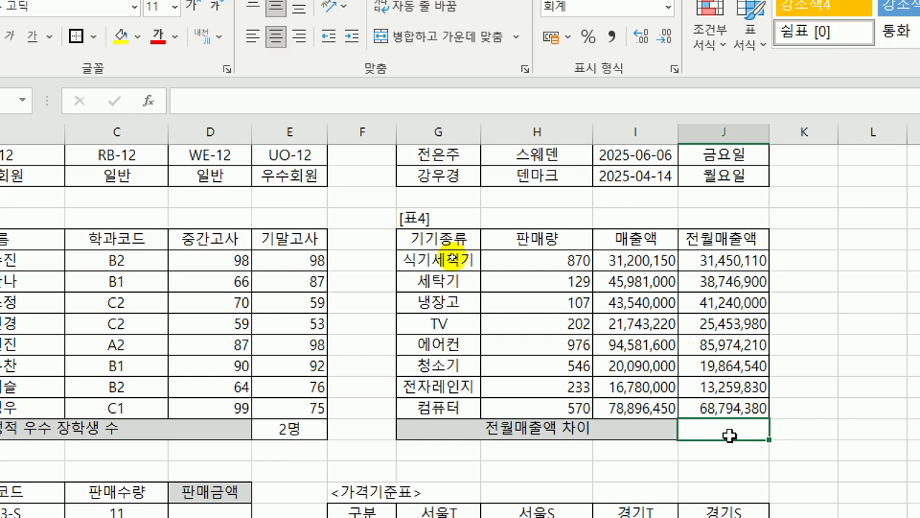
type("=")
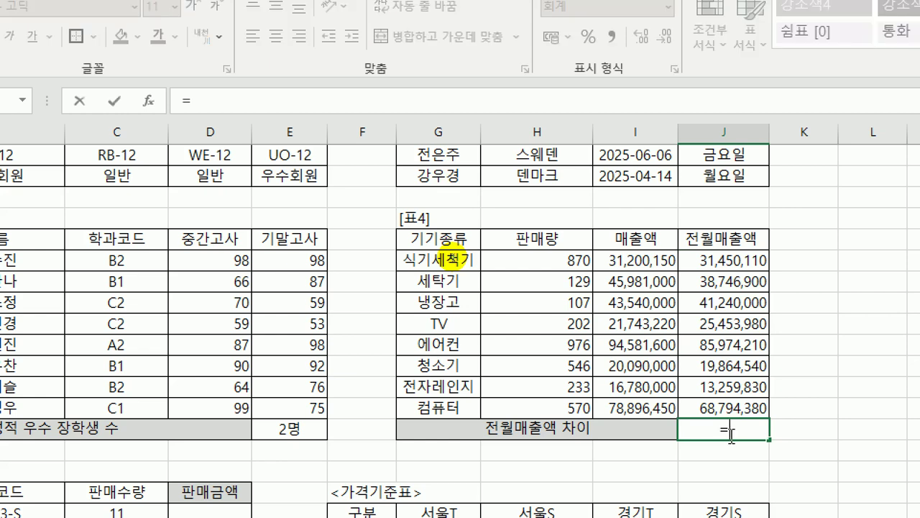
type("la")
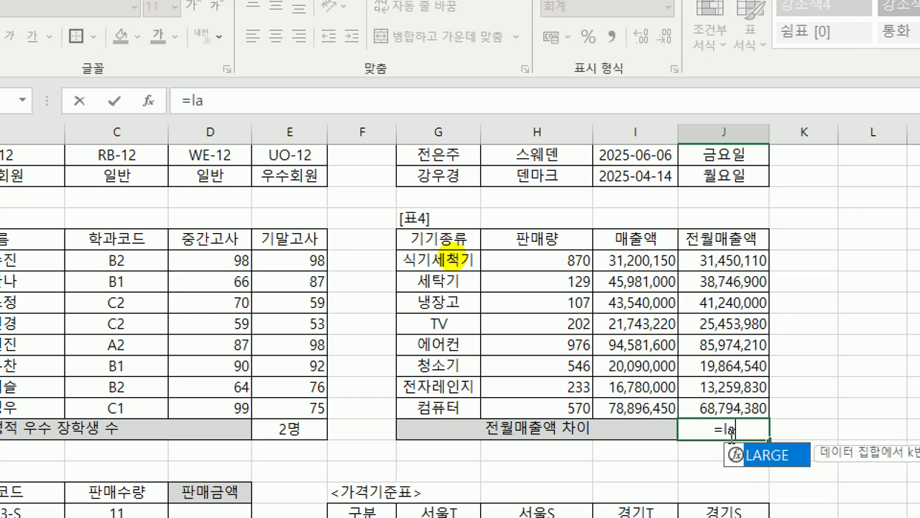
key("Tab")
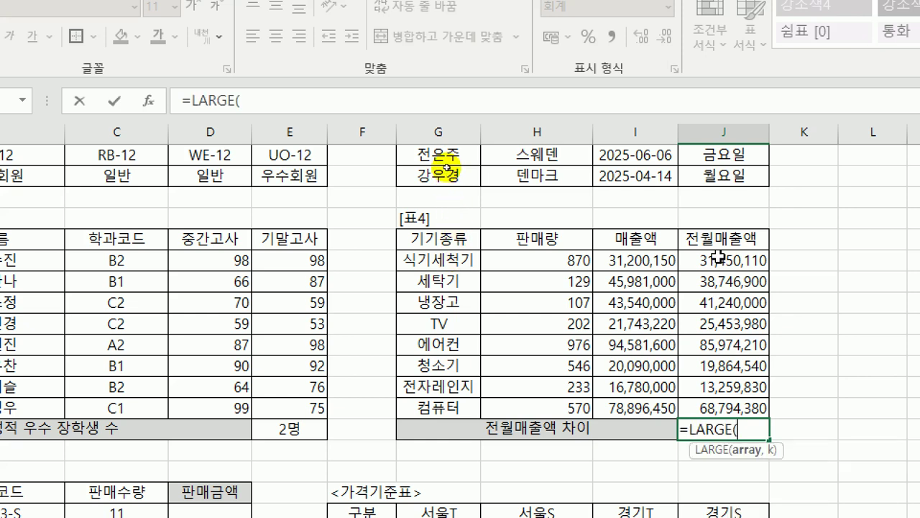
left_click_drag(723, 261, 719, 402)
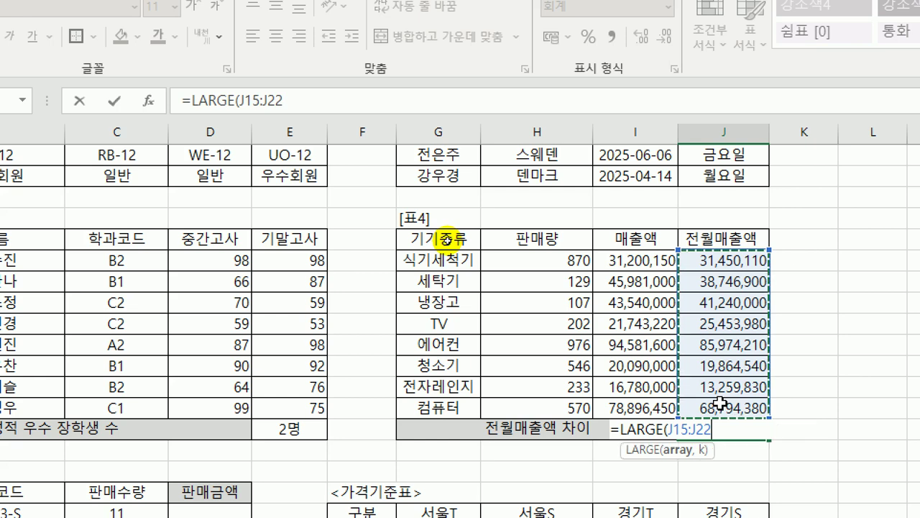
type(",3")
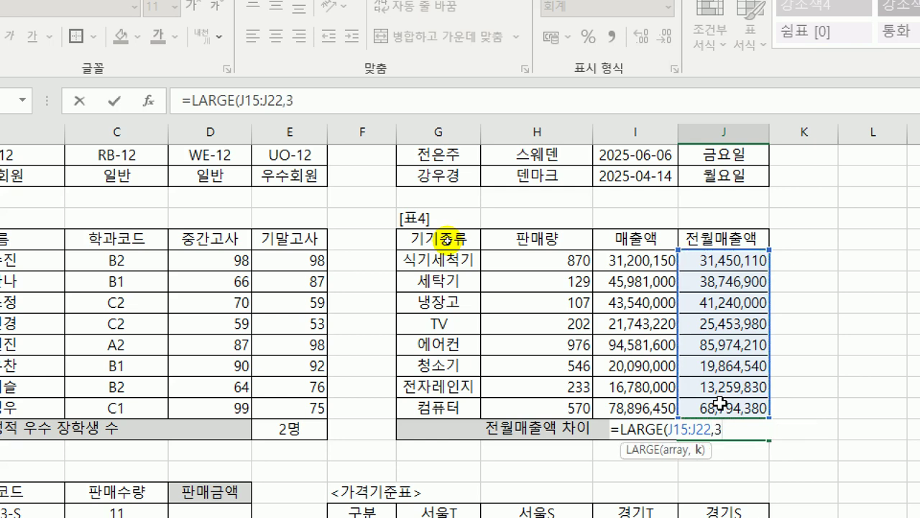
type(")-")
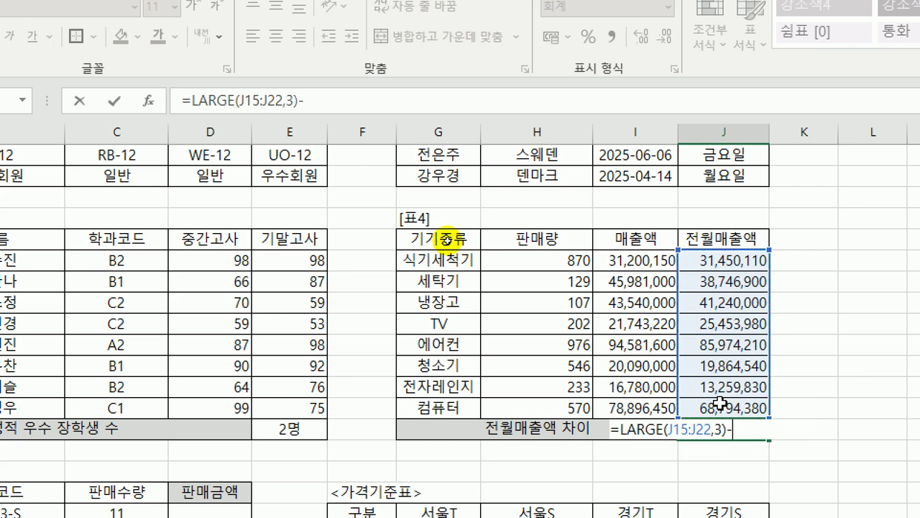
Complete the J23 formula by subtracting SMALL(J15:J22,2) and apply it
type("sm")
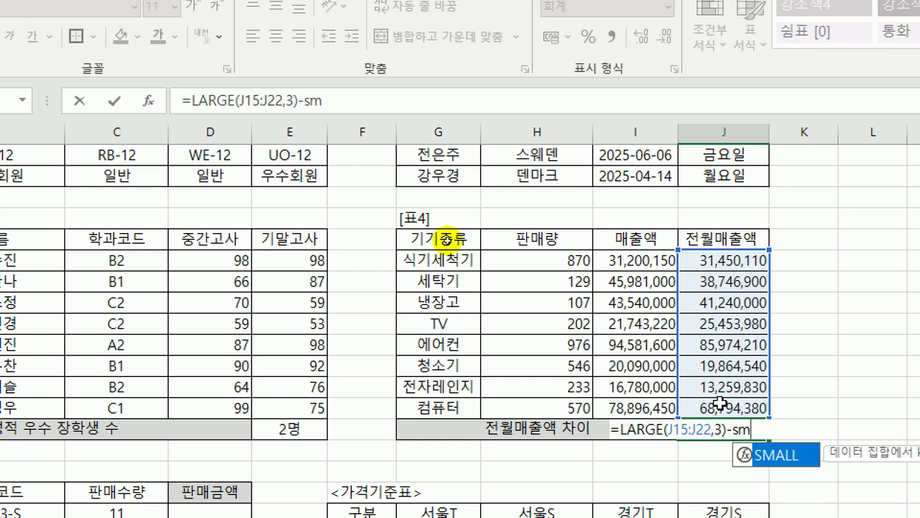
type("all(")
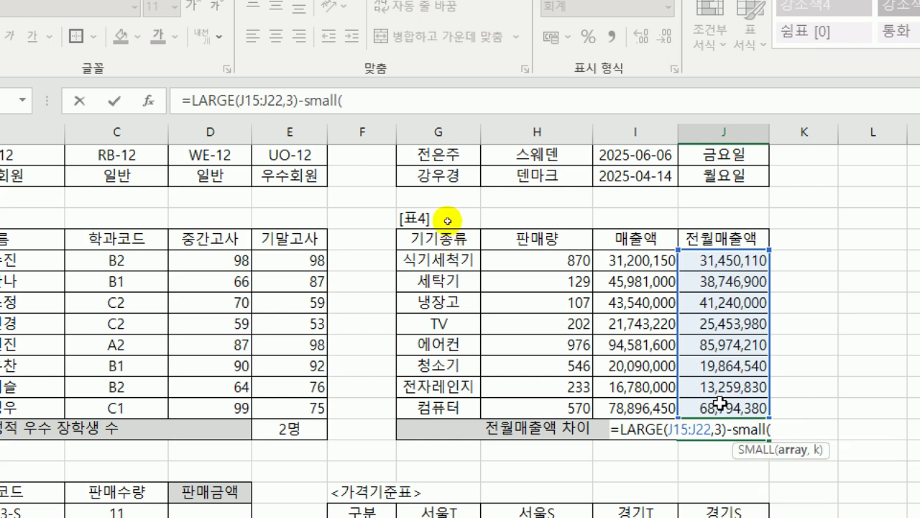
left_click(724, 262)
left_click_drag(726, 274, 712, 407)
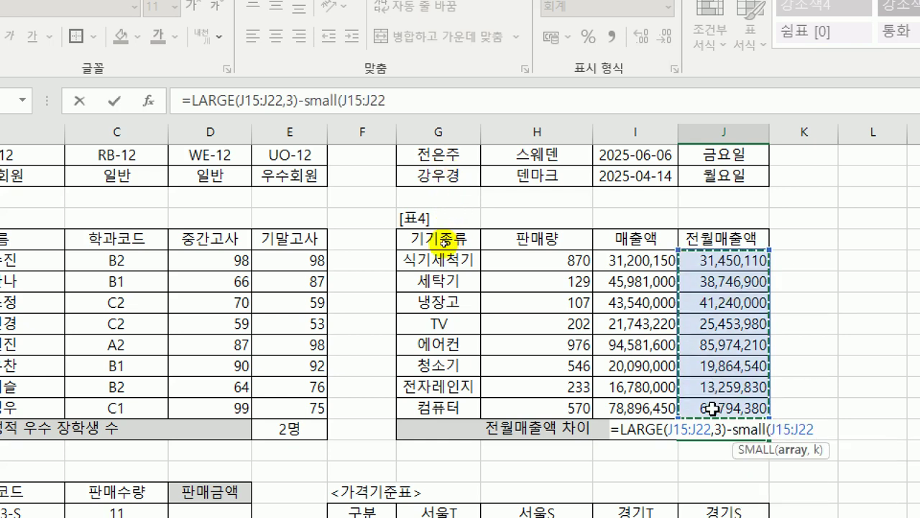
type(",2")
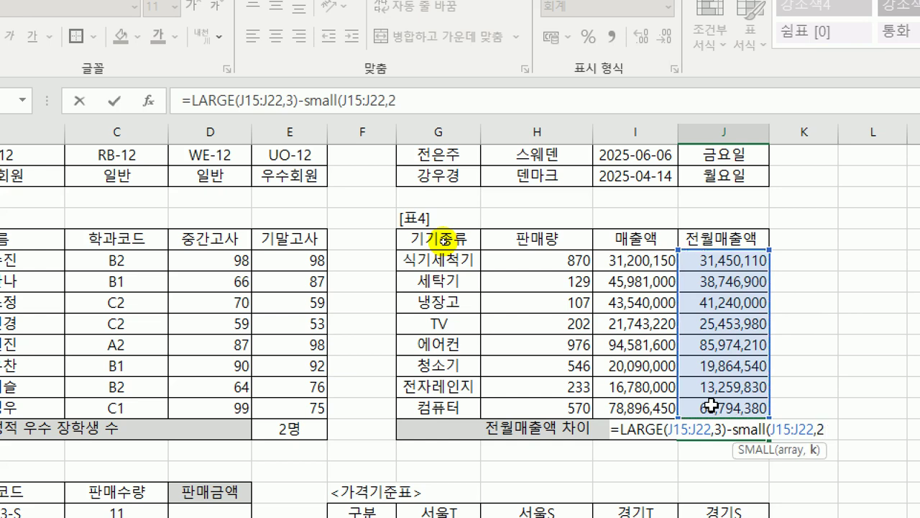
type(")")
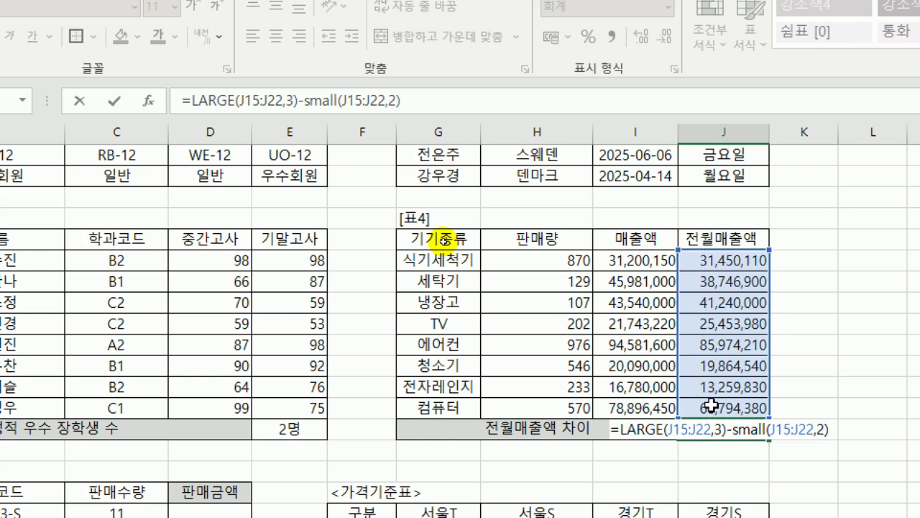
key("Return")
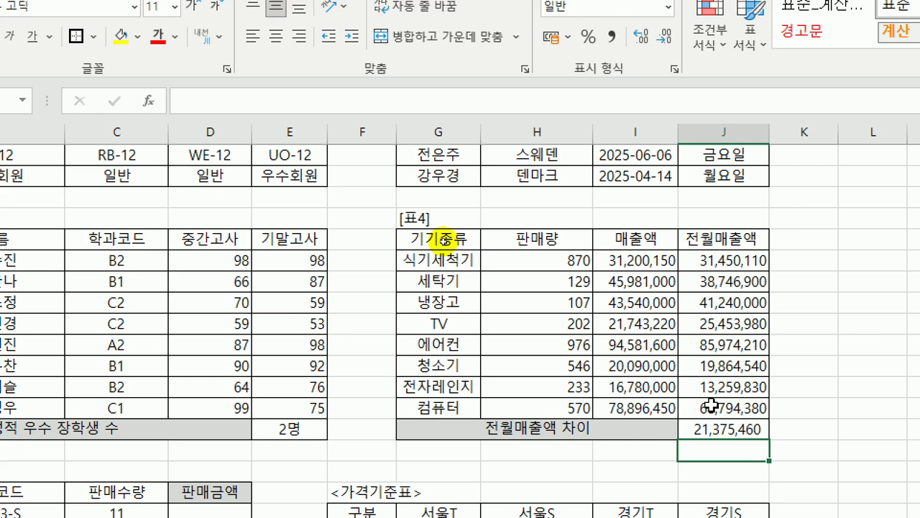
left_click(714, 429)
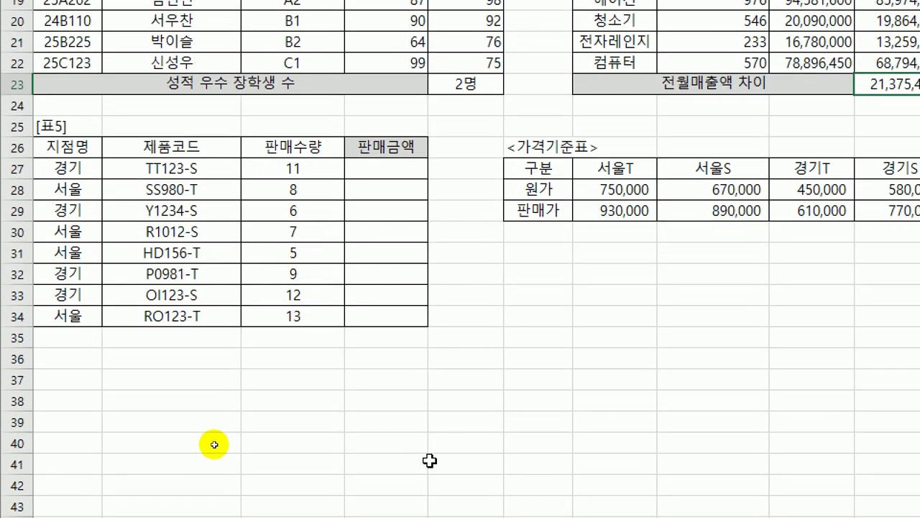
Start the 판매금액 formula in D27 of 표5 with a reference to the 지점명 cell, =A27
left_click(435, 344)
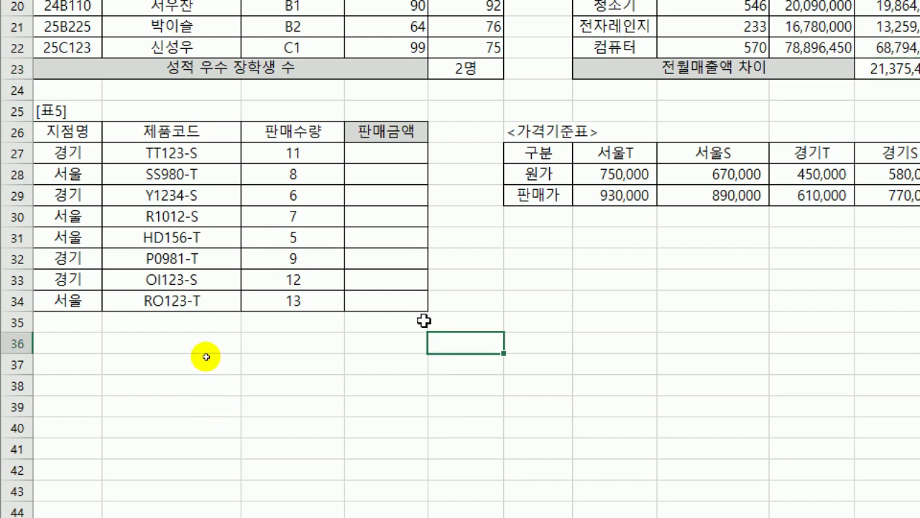
left_click(392, 151)
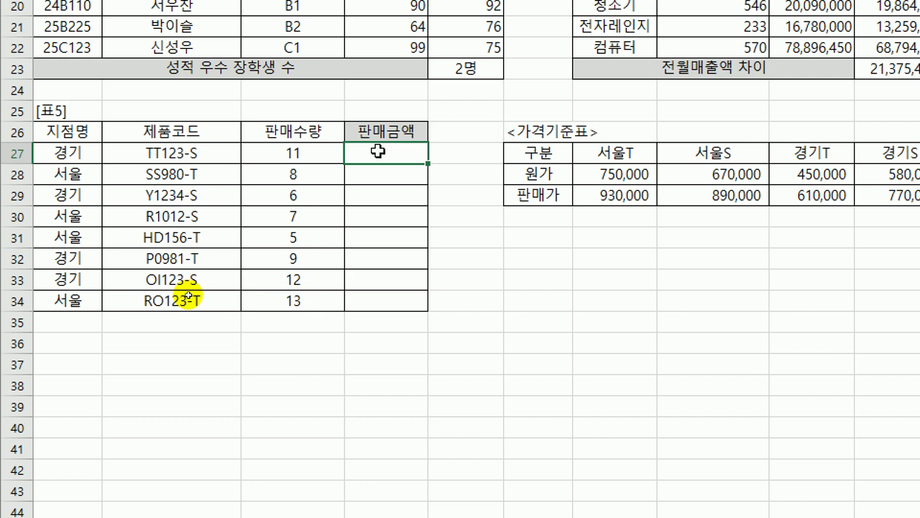
type("=")
key("Left")
key("Left")
key("Left")
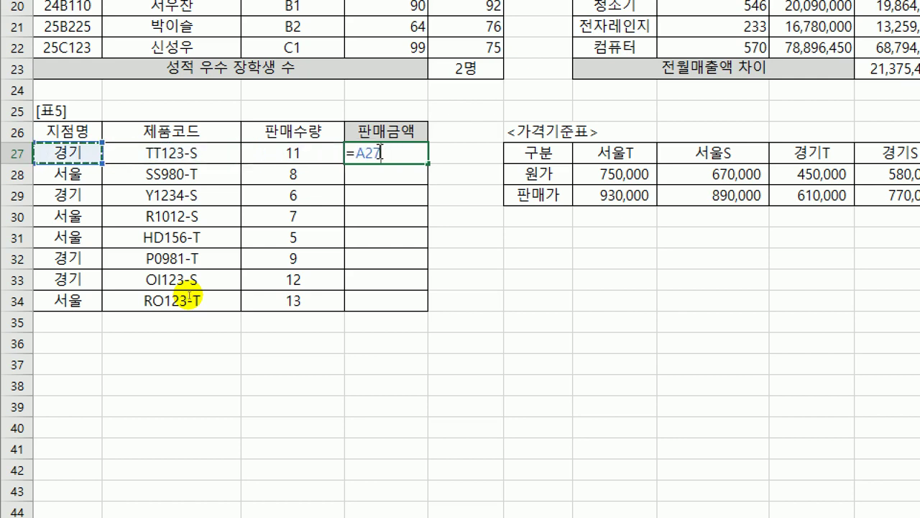
Append &RIGHT(B27,1) to the D27 formula, apply it and fill it down to D34
type("&ri")
key("Tab")
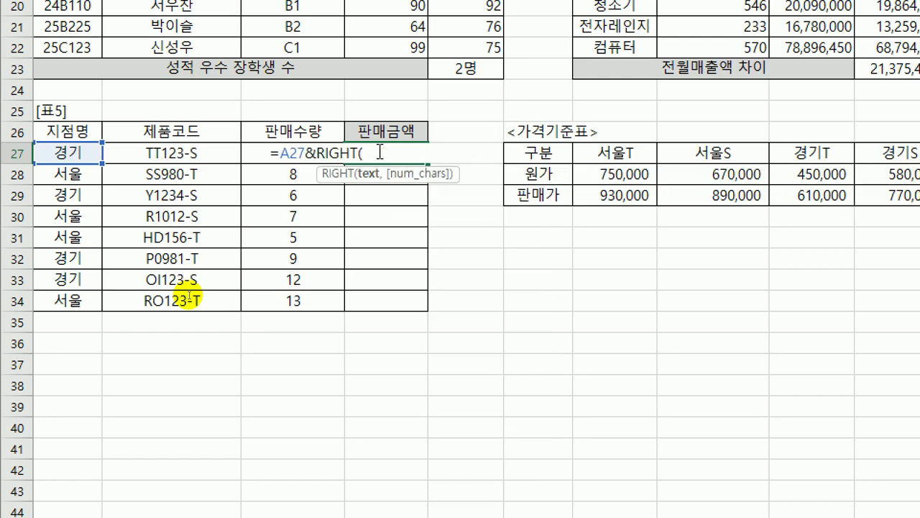
key("Left")
key("Left")
type(",")
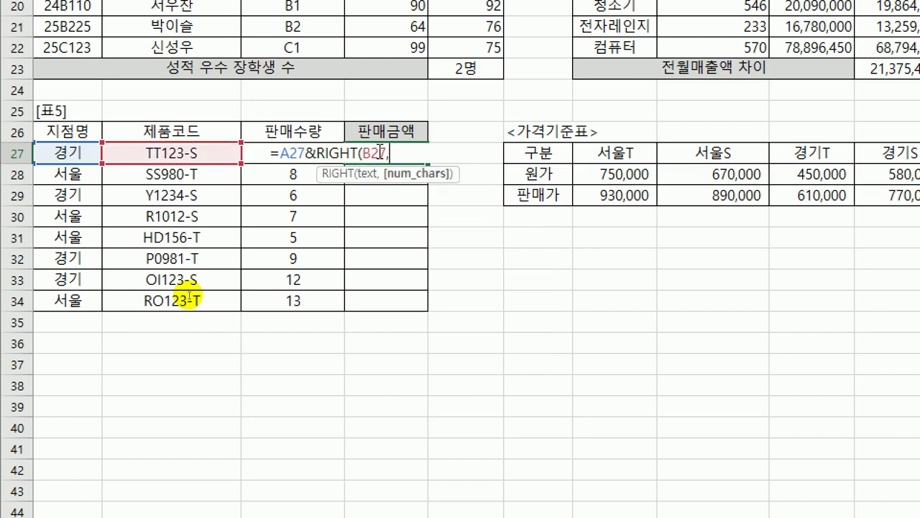
type("1)")
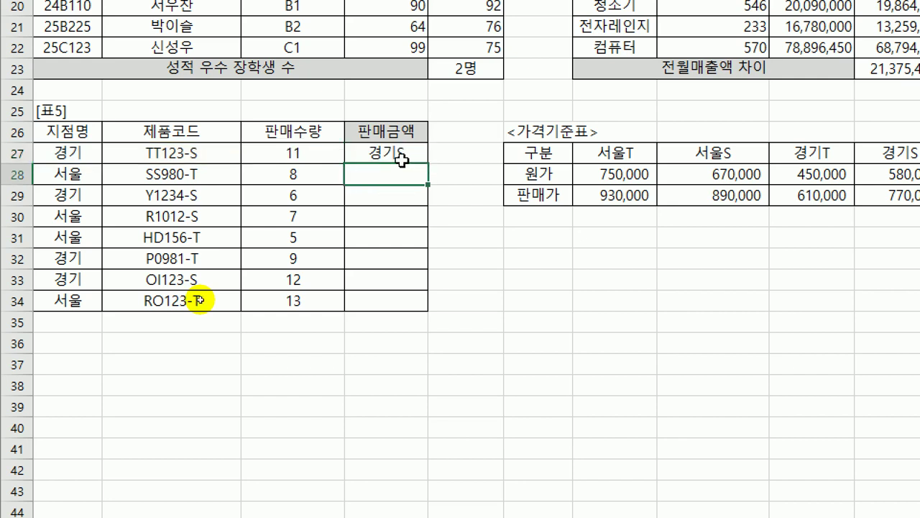
left_click(402, 160)
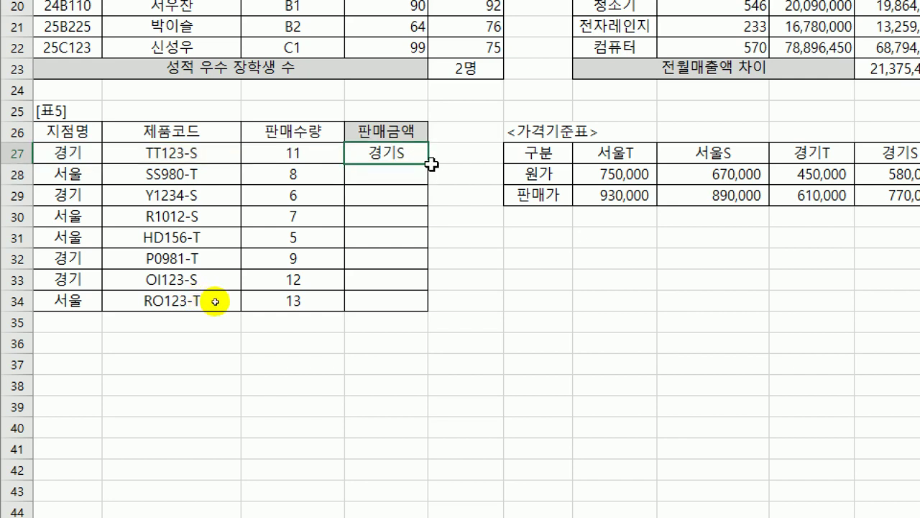
left_click_drag(427, 164, 416, 314)
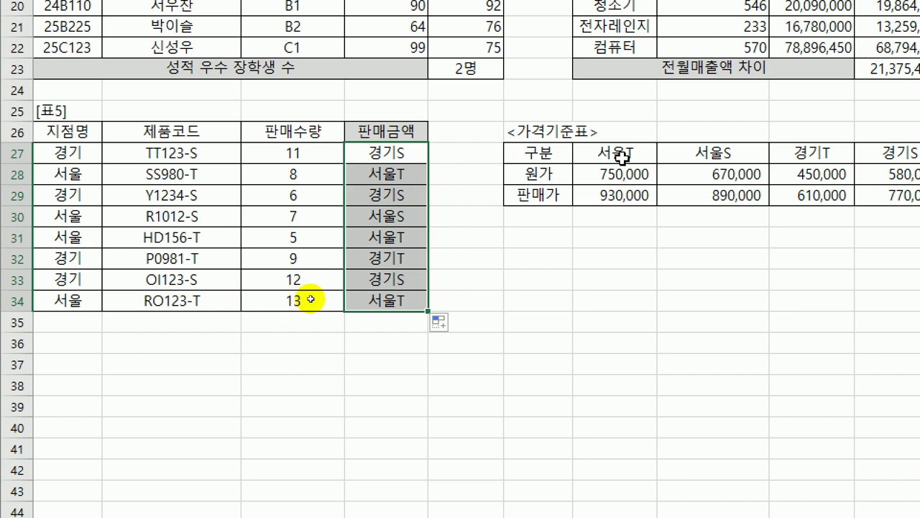
Wrap A27&RIGHT(B27,1) in D27 with HLOOKUP as its lookup value and open the function arguments dialog
double_click(370, 153)
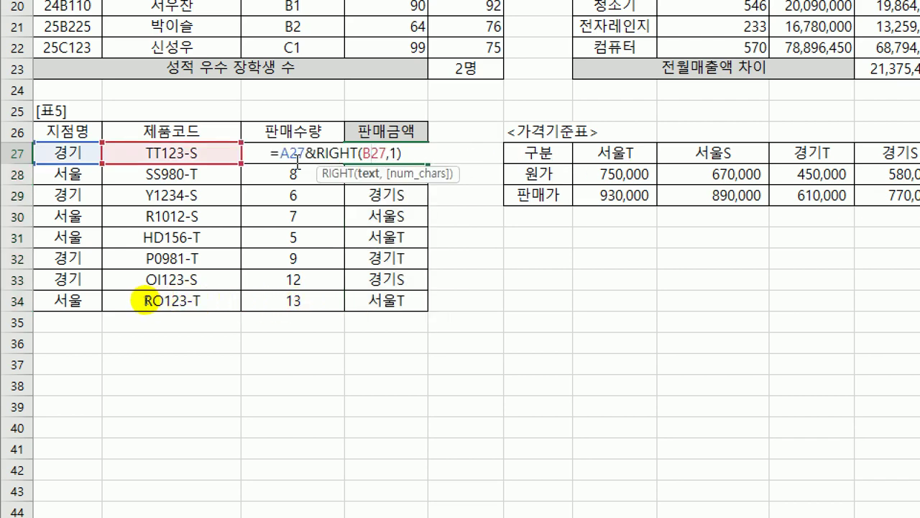
key("Left")
key("Left")
key("Left")
type("hl")
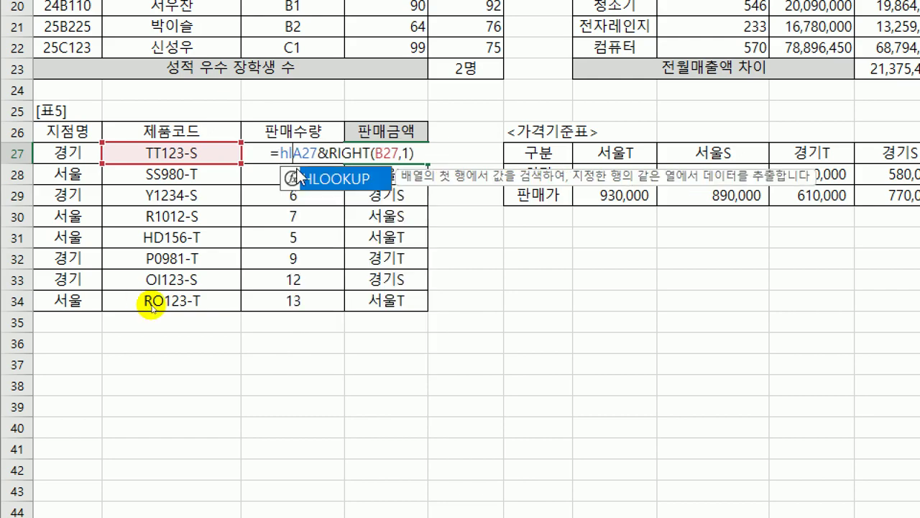
key("Tab")
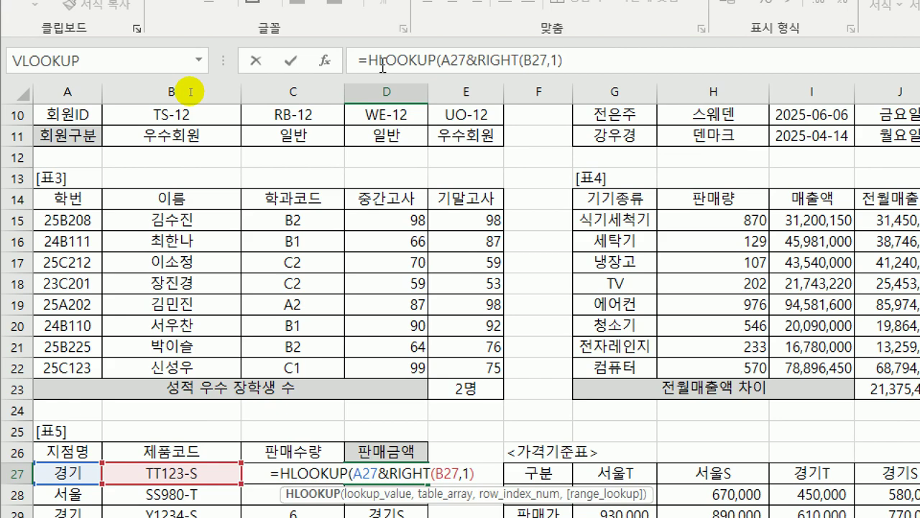
left_click(325, 60)
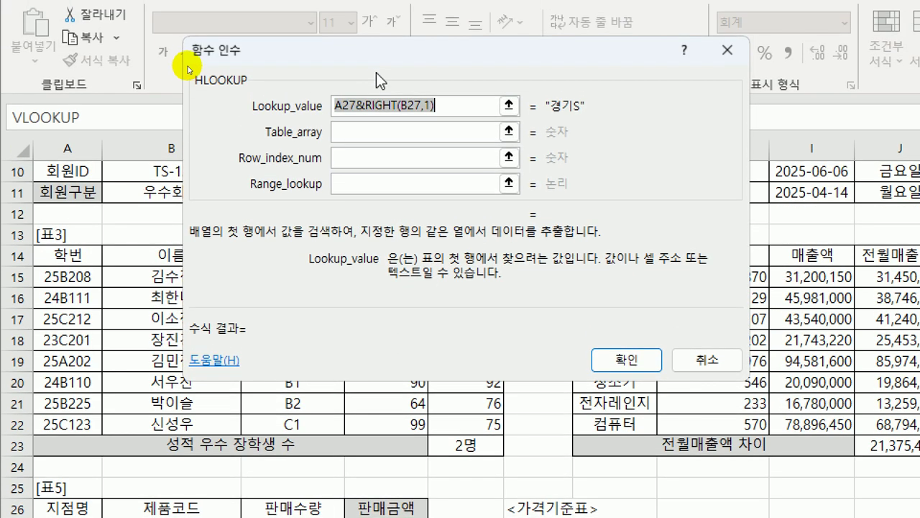
Set the HLOOKUP arguments to Table_array G27:J29 from <가격기준표>, Row_index_num 3 and Range_lookup 0
left_click(382, 92)
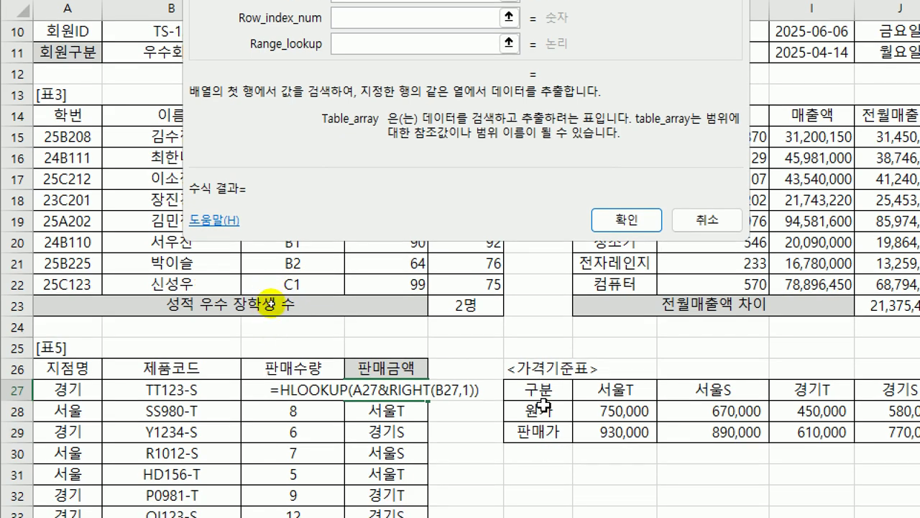
left_click_drag(600, 394, 863, 432)
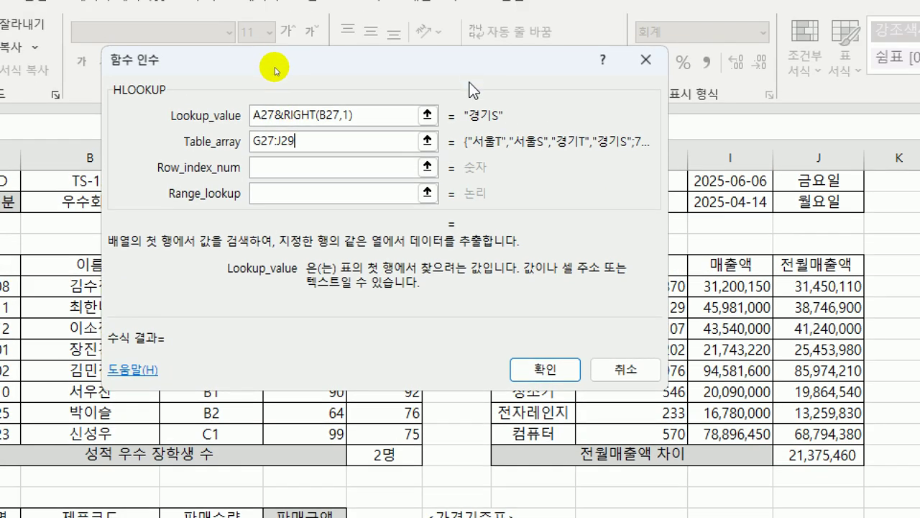
left_click_drag(276, 70, 284, 260)
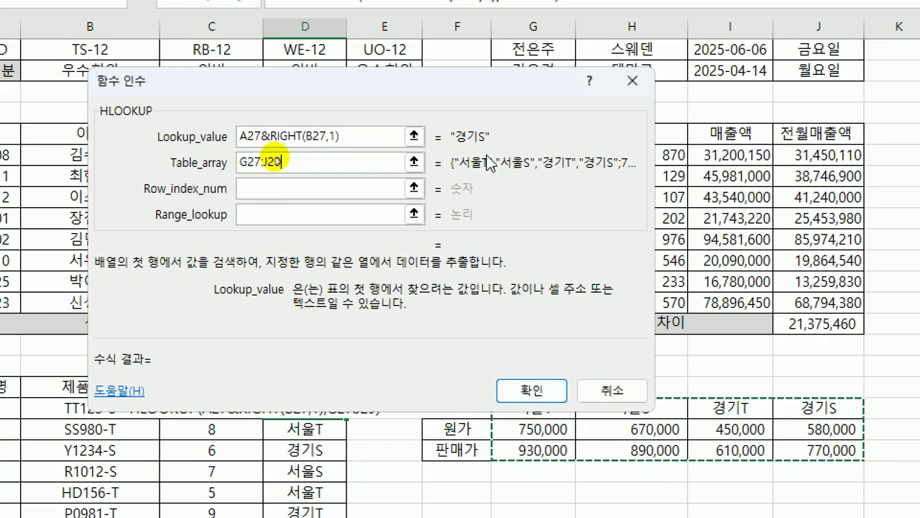
left_click_drag(439, 215, 468, 201)
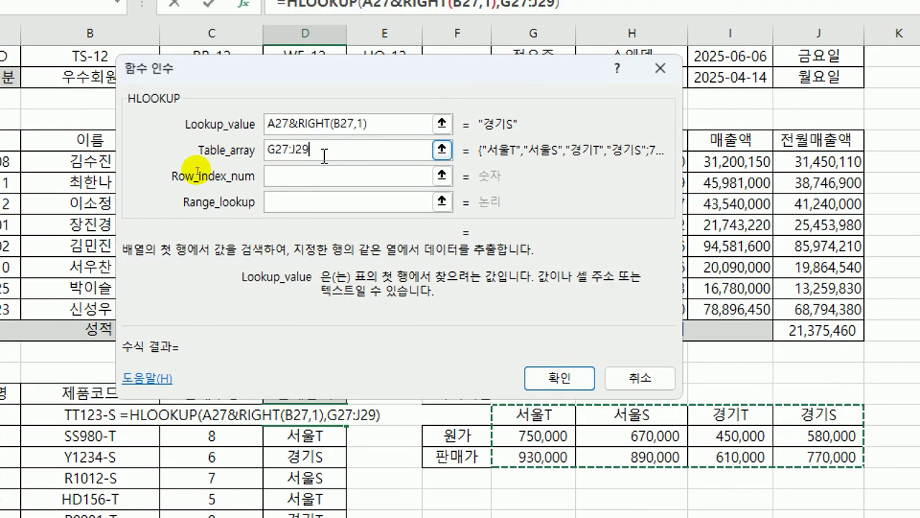
left_click(275, 176)
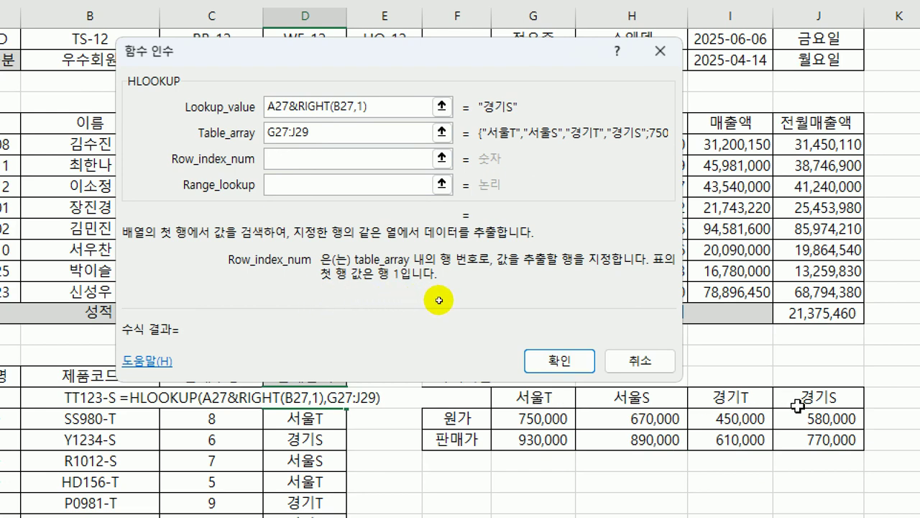
type("3")
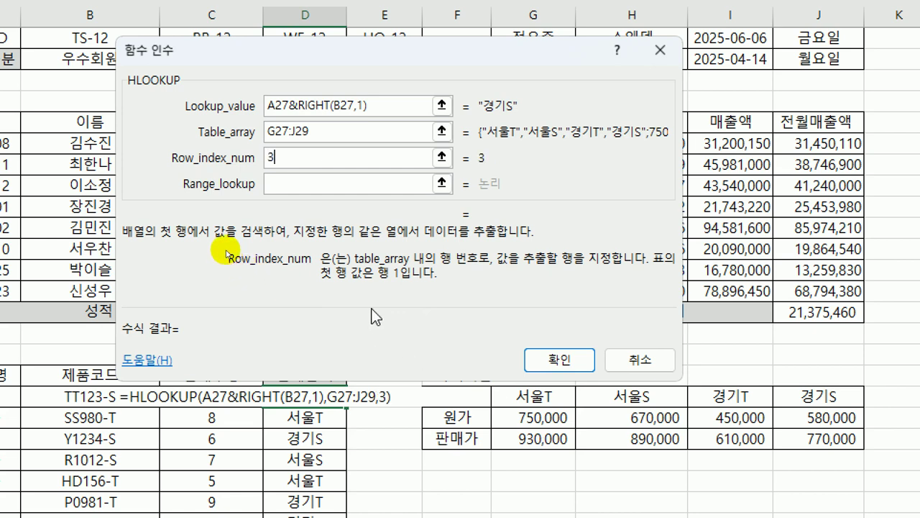
left_click(313, 182)
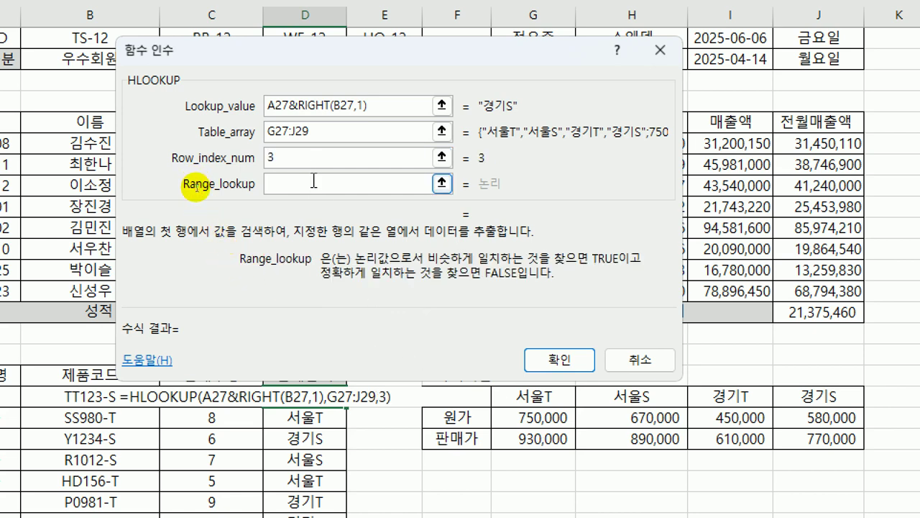
type("0")
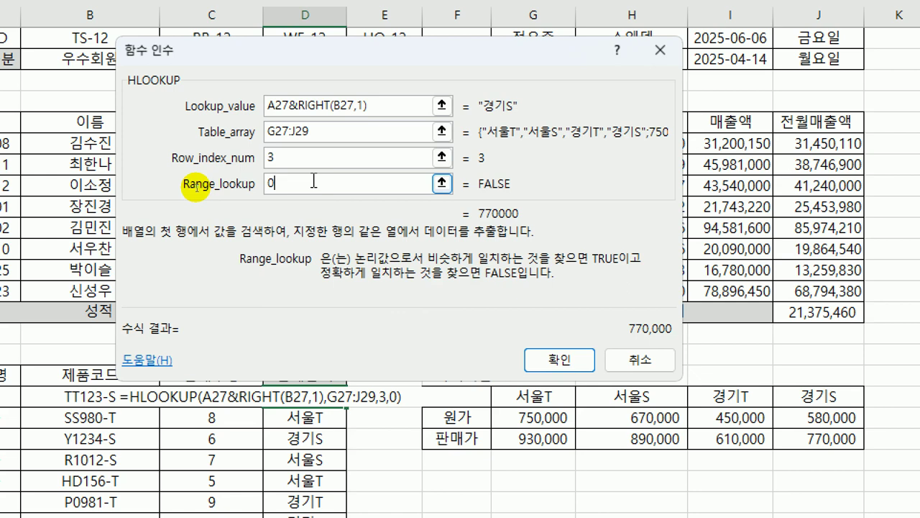
Make the HLOOKUP Table_array absolute as $G$27:$J$29, apply the formula and fill it down to D34
left_click(324, 131)
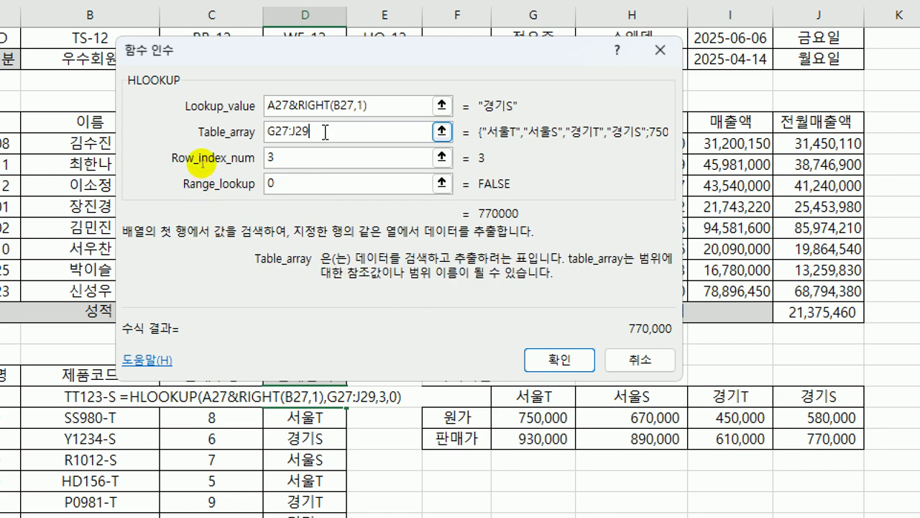
key("shift+Home")
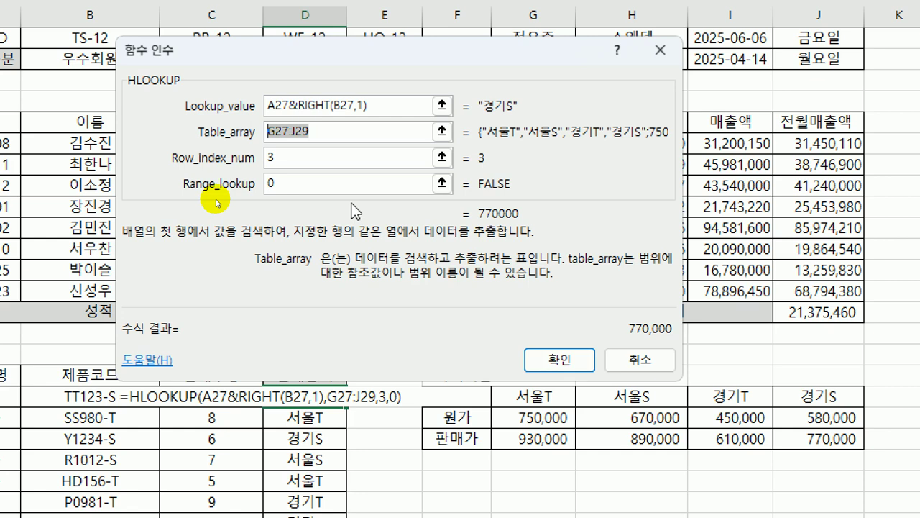
left_click(327, 131)
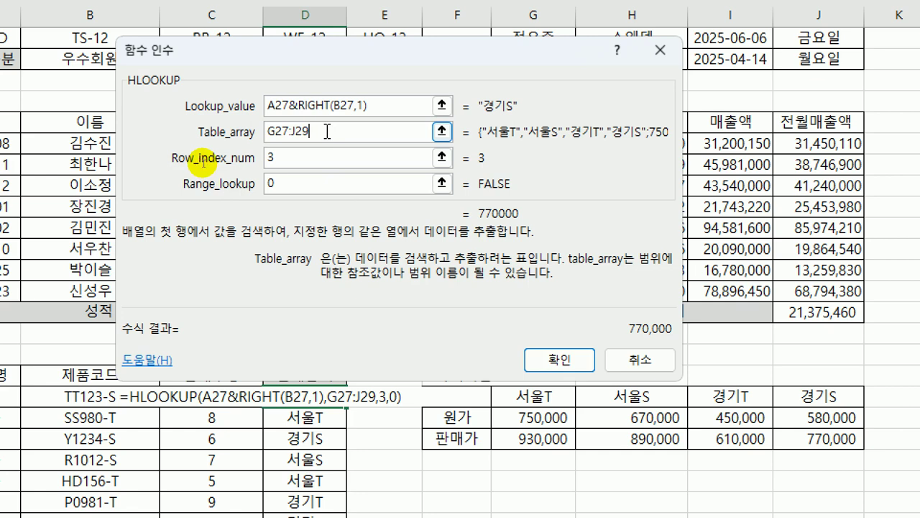
left_click_drag(327, 132, 264, 132)
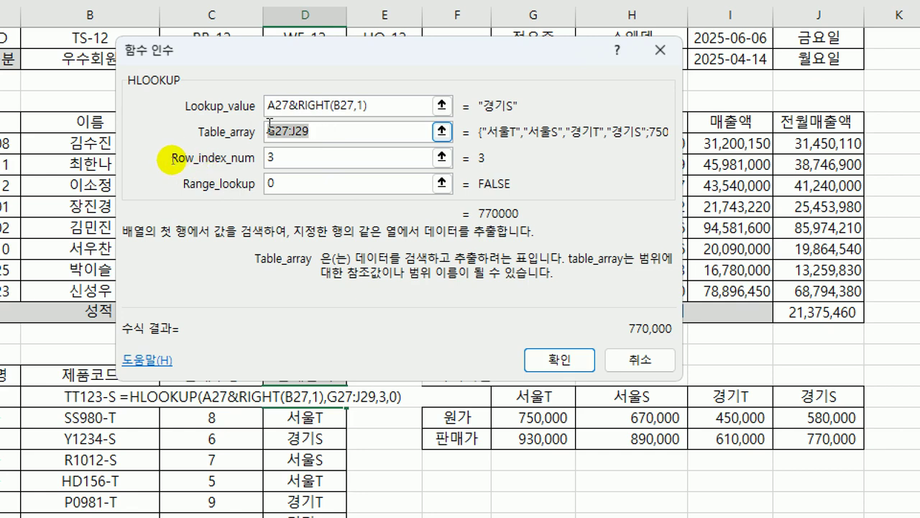
key("F4")
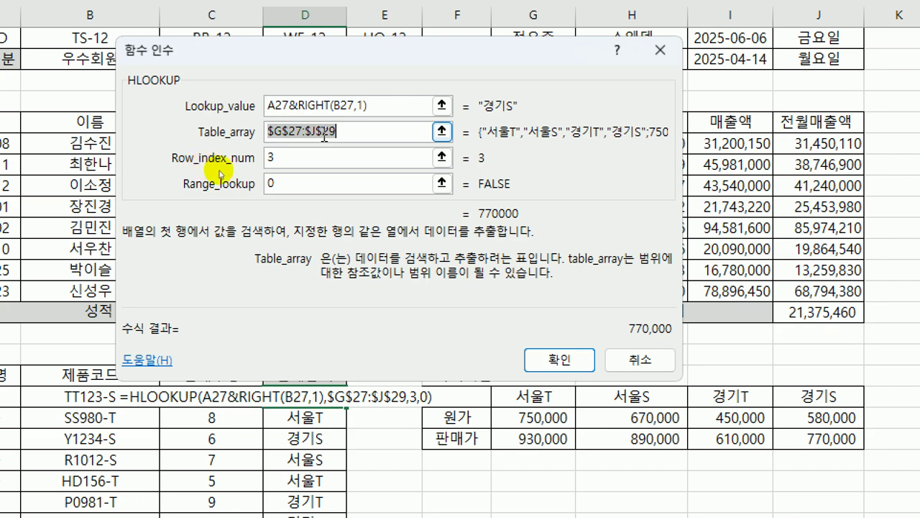
left_click(561, 360)
scroll(431, 323, "down", 1)
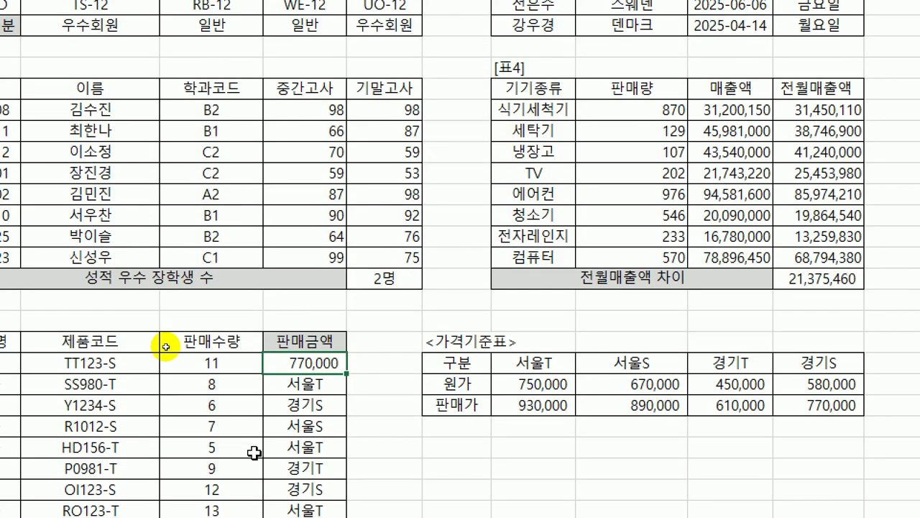
left_click_drag(343, 331, 339, 452)
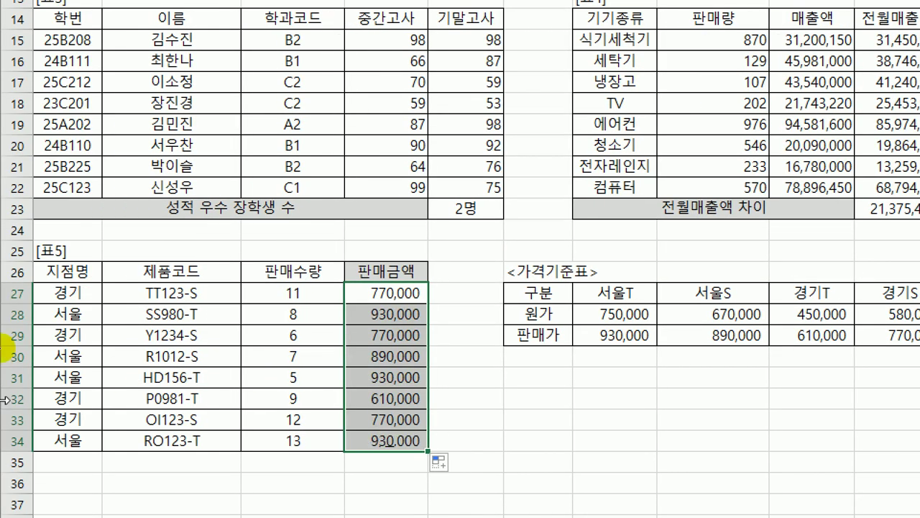
Multiply the HLOOKUP formula in D27 by the 판매수량 in C27 and apply it
double_click(385, 292)
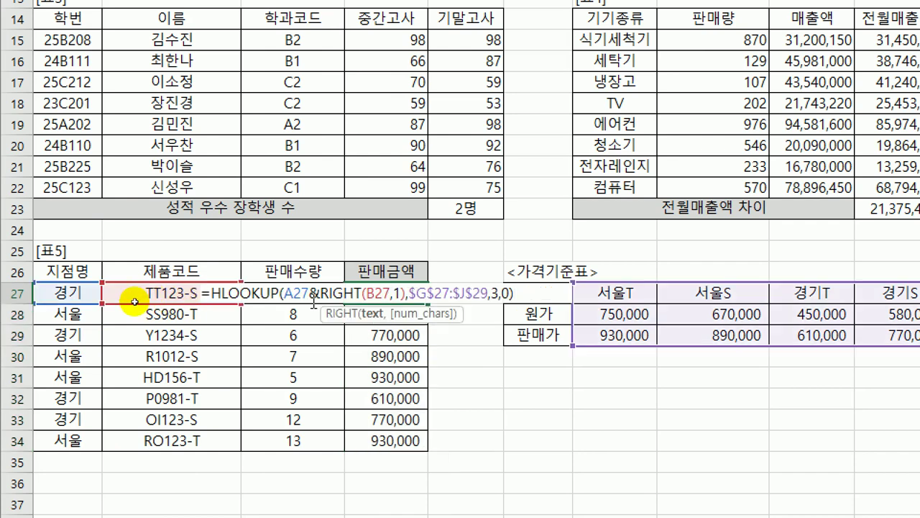
left_click(528, 294)
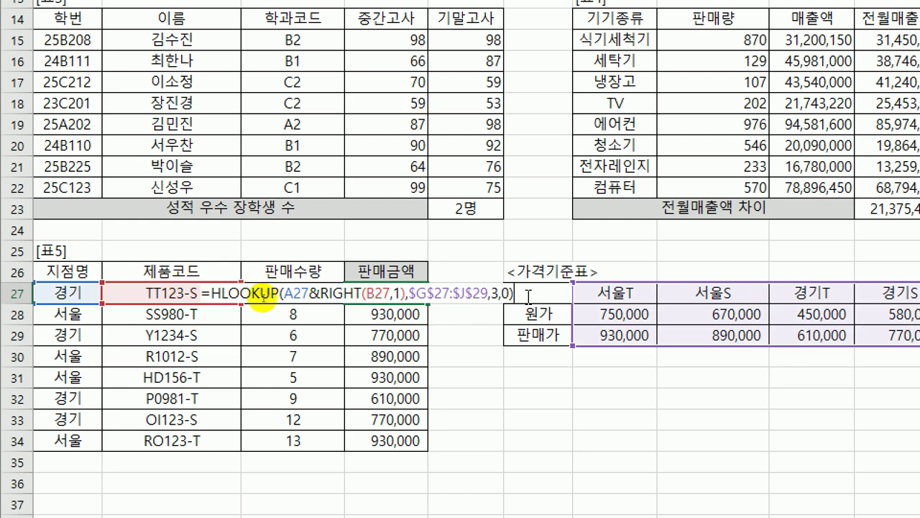
type("*")
key("Left")
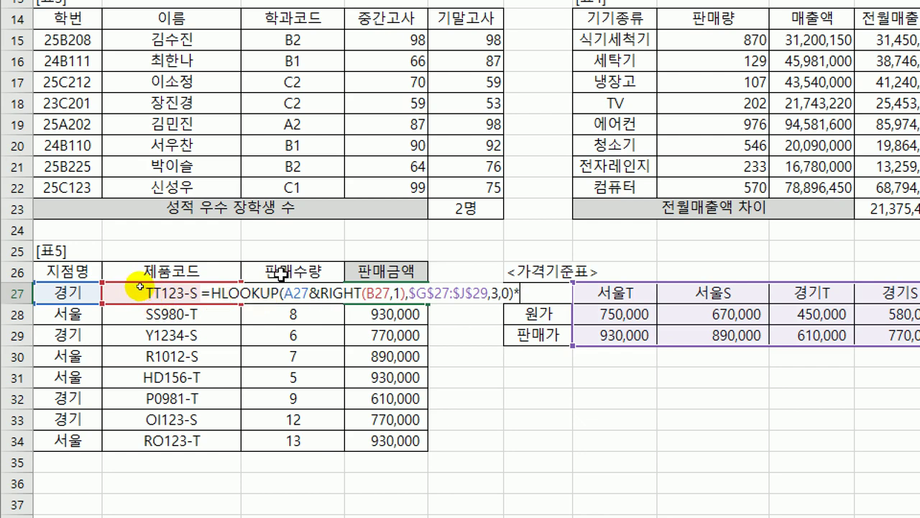
left_click(280, 272)
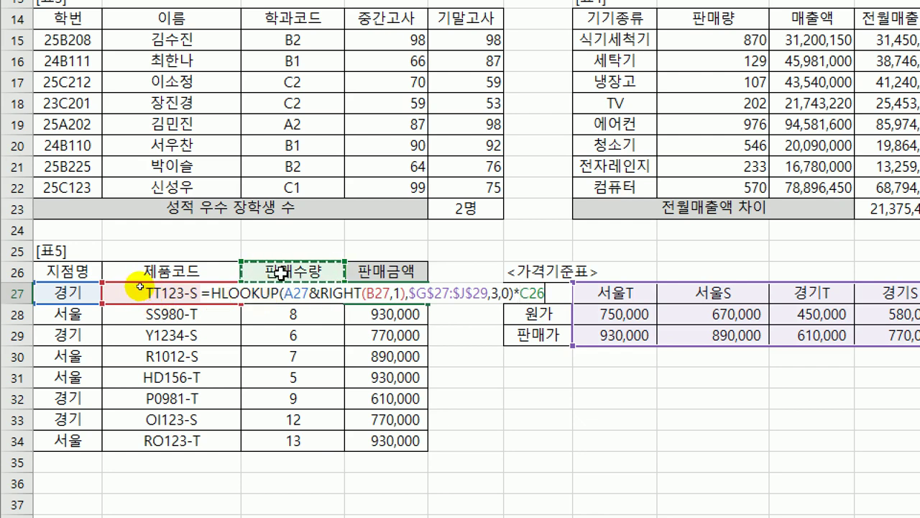
key("Down")
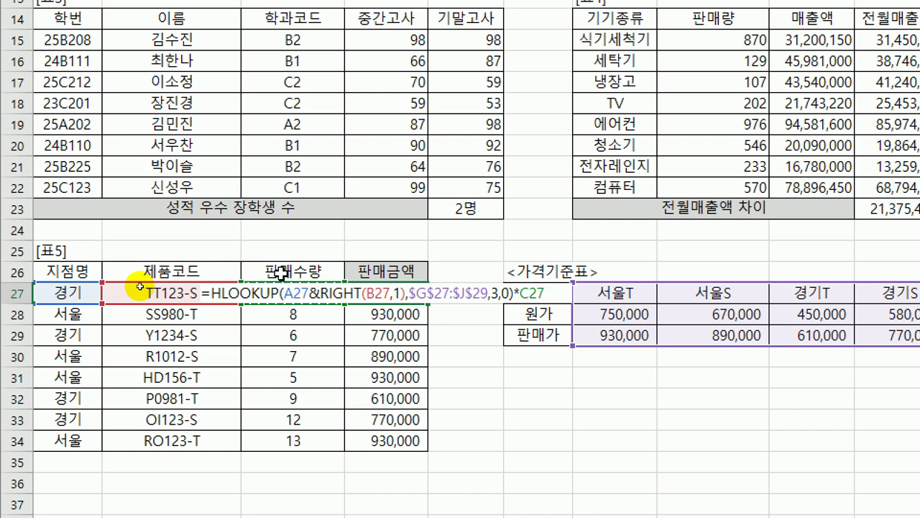
key("Return")
Fill the completed 판매금액 formula from D27 down to D34
left_click(410, 293)
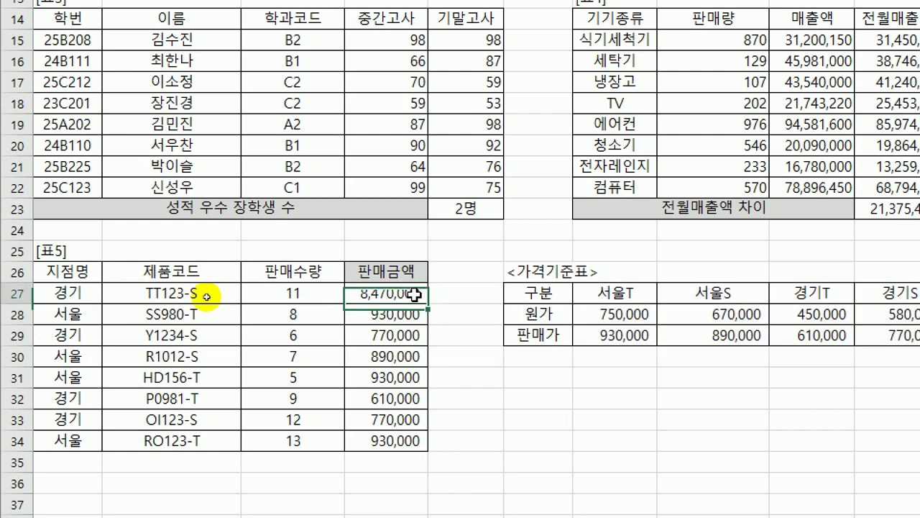
left_click_drag(428, 304, 412, 446)
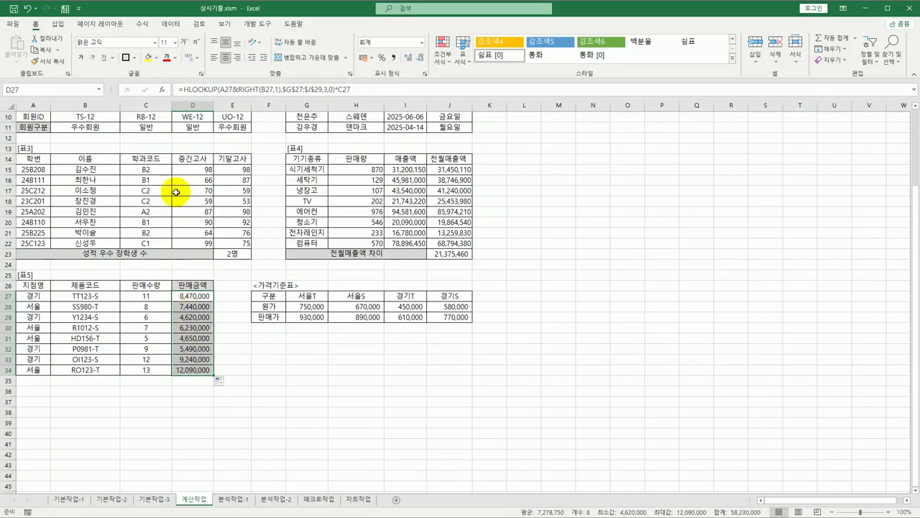
scroll(398, 212, "up", 3)
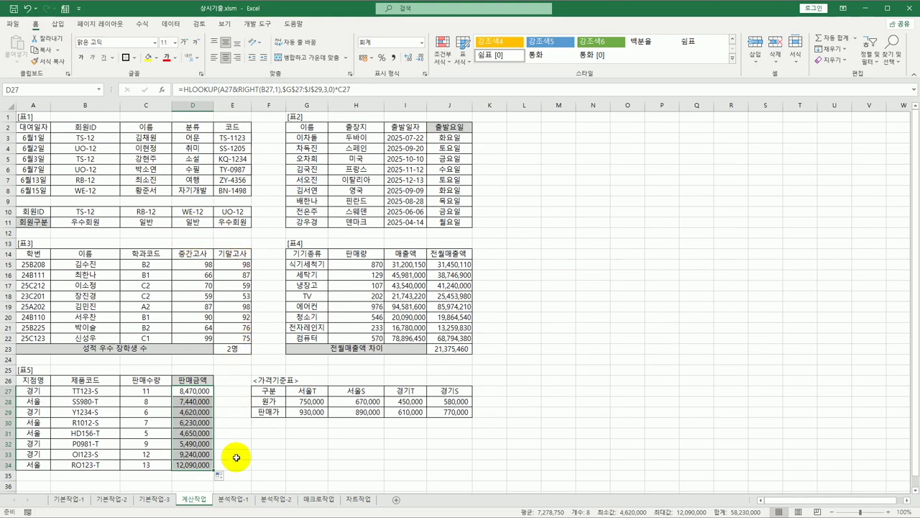
On the 분석작업-1 sheet, sort 표1 by 업무부서 in ascending order
left_click(234, 496)
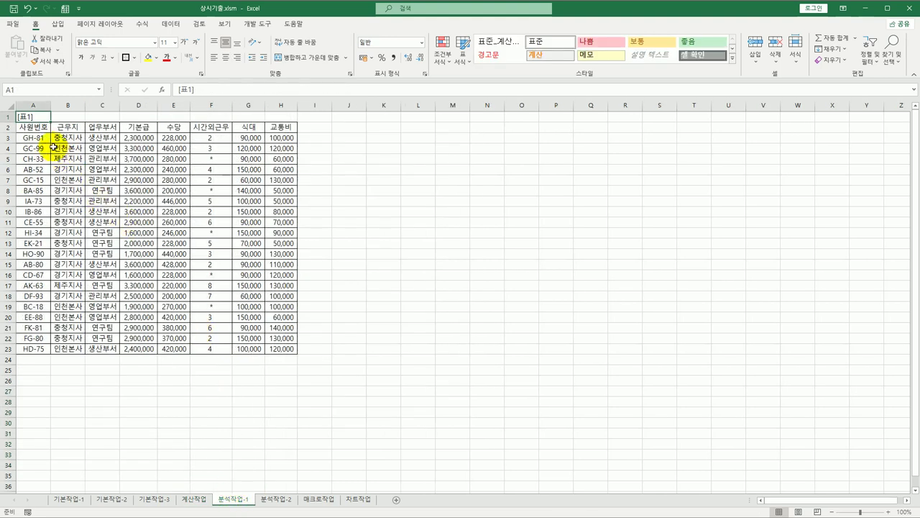
left_click(42, 128)
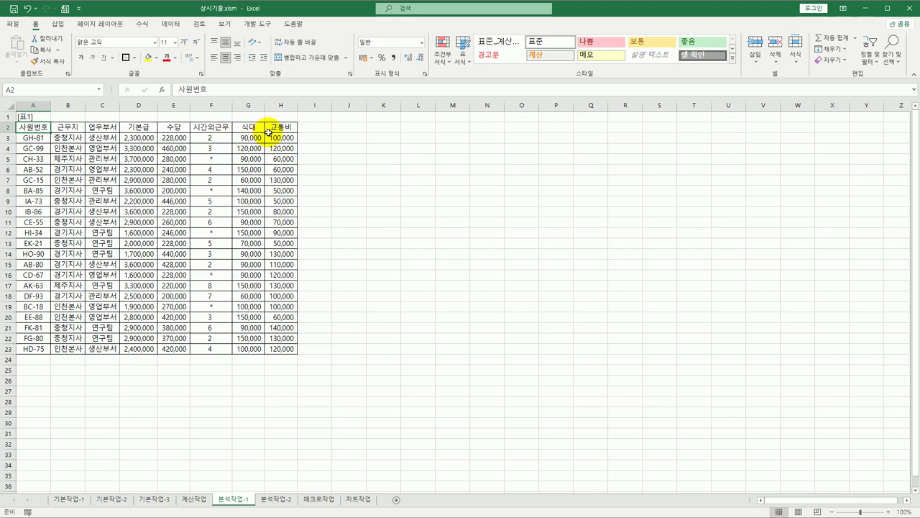
left_click(113, 129)
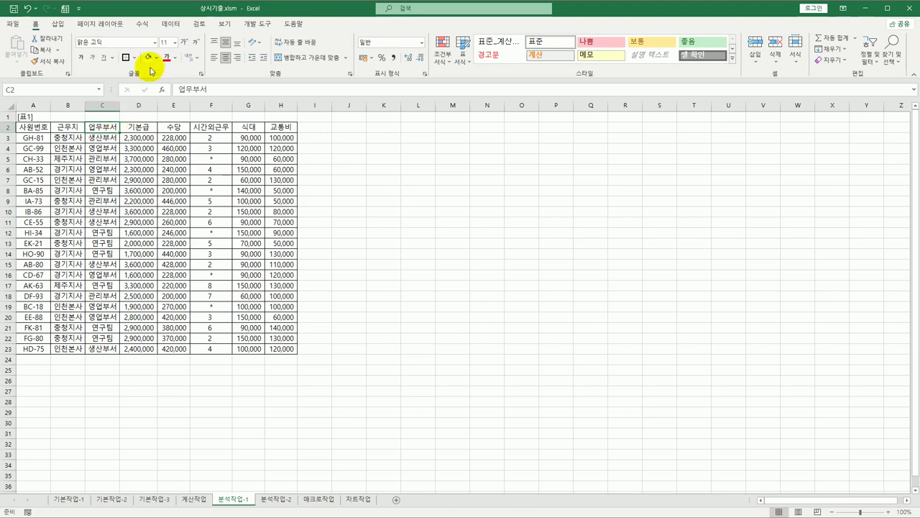
left_click(171, 26)
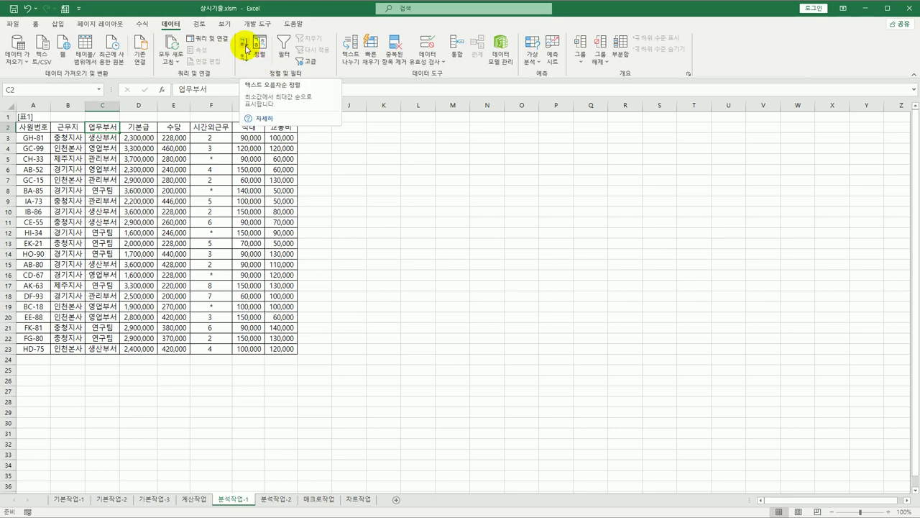
left_click(246, 47)
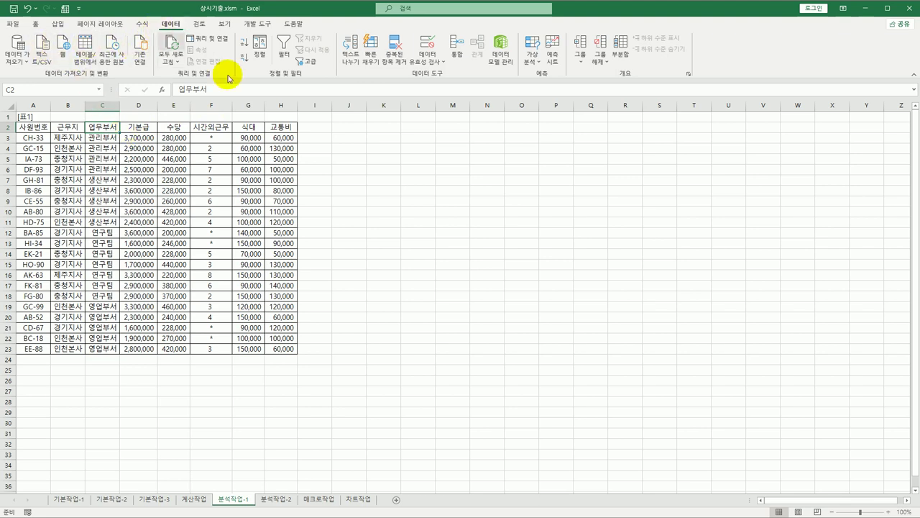
Start a subtotal (부분합) for 표1 grouped by 업무부서 with the 최대 function
left_click(618, 58)
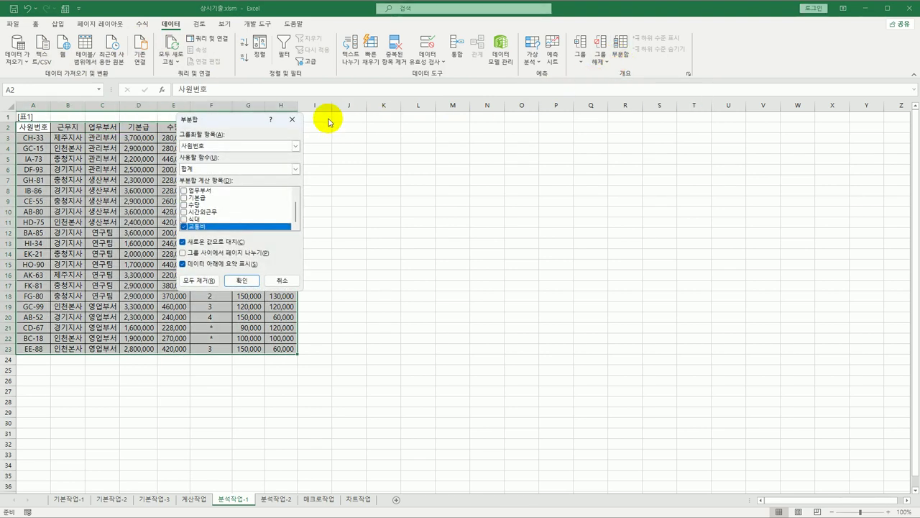
left_click_drag(236, 120, 374, 130)
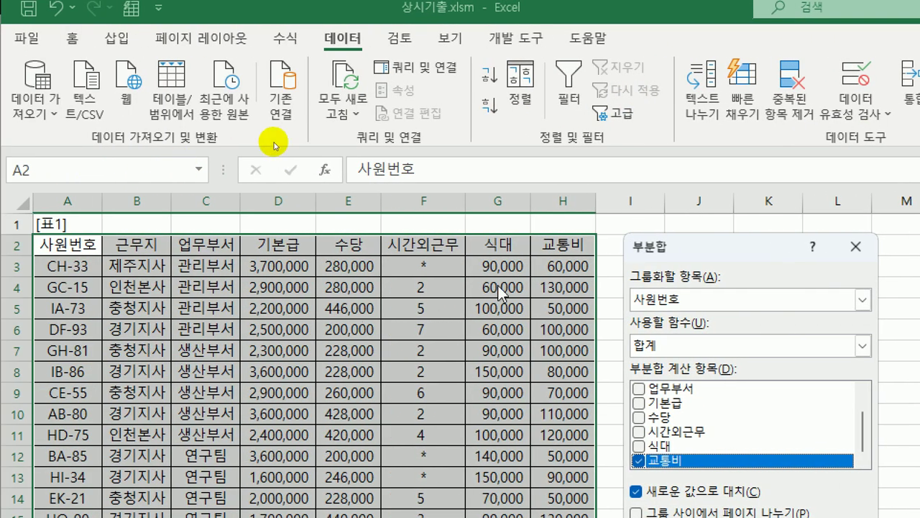
left_click_drag(716, 253, 468, 87)
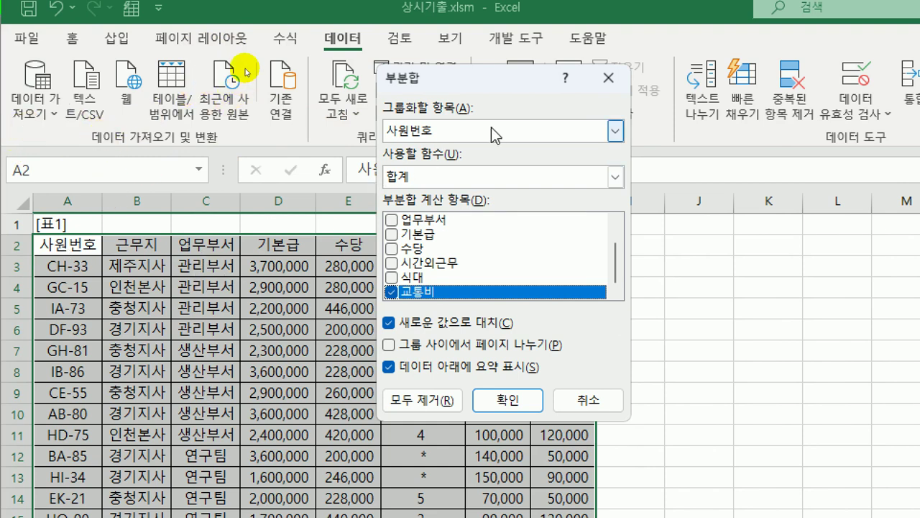
left_click(615, 131)
left_click(483, 180)
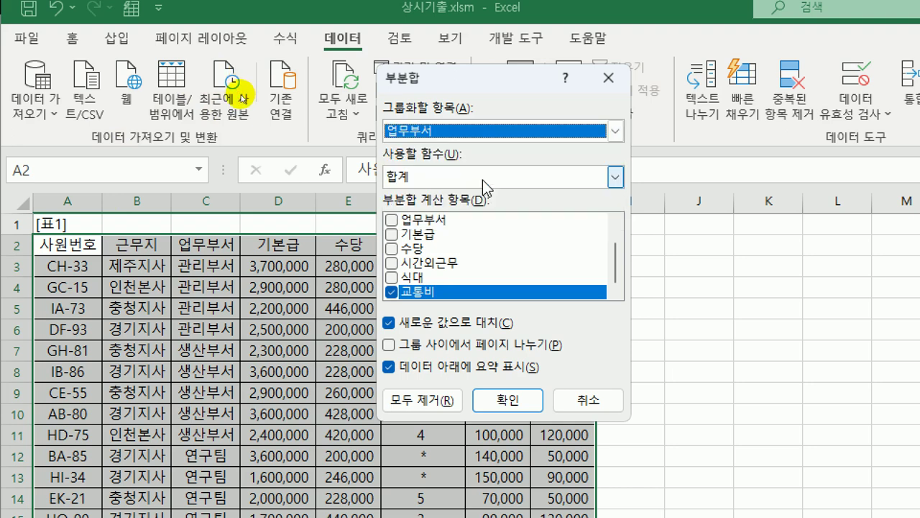
left_click(483, 179)
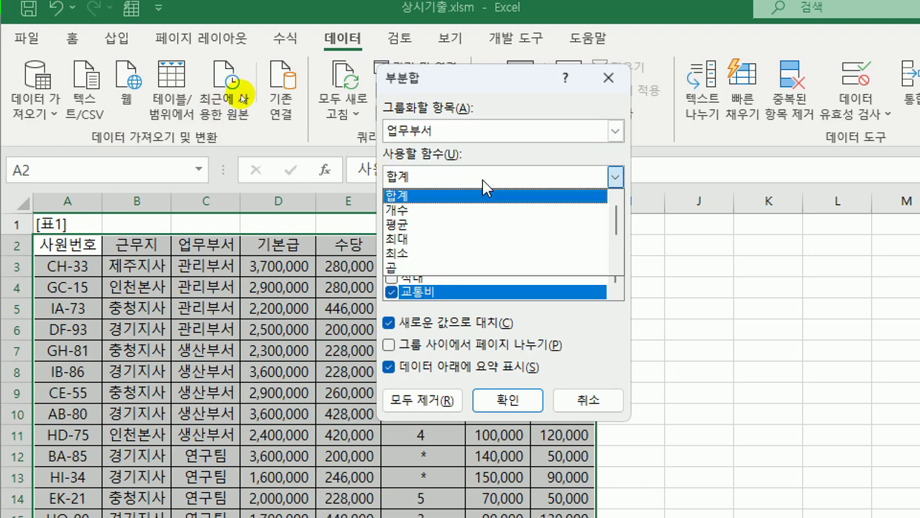
left_click(462, 244)
Apply the 최대 subtotal to 기본급, 수당, 식대 and 교통비, and autofit the width of the 업무부서 column
left_click(392, 292)
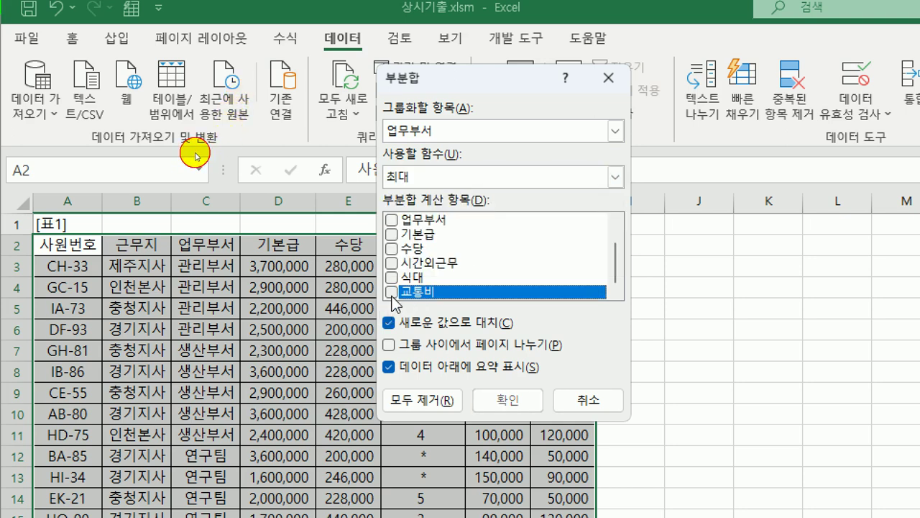
left_click(392, 292)
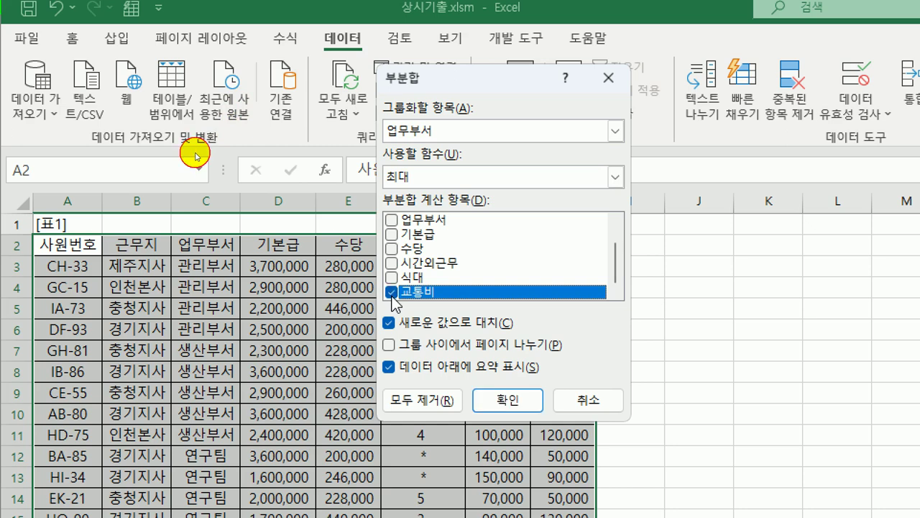
left_click(392, 235)
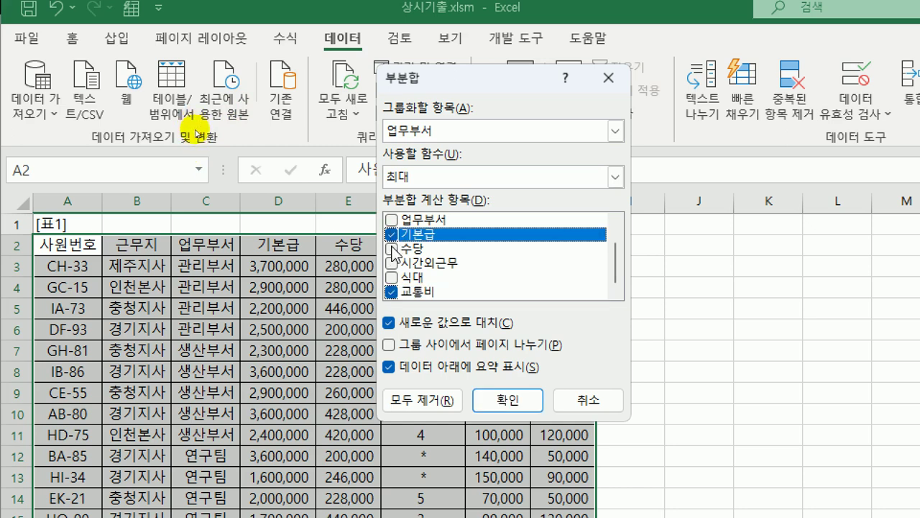
left_click(392, 249)
left_click(392, 277)
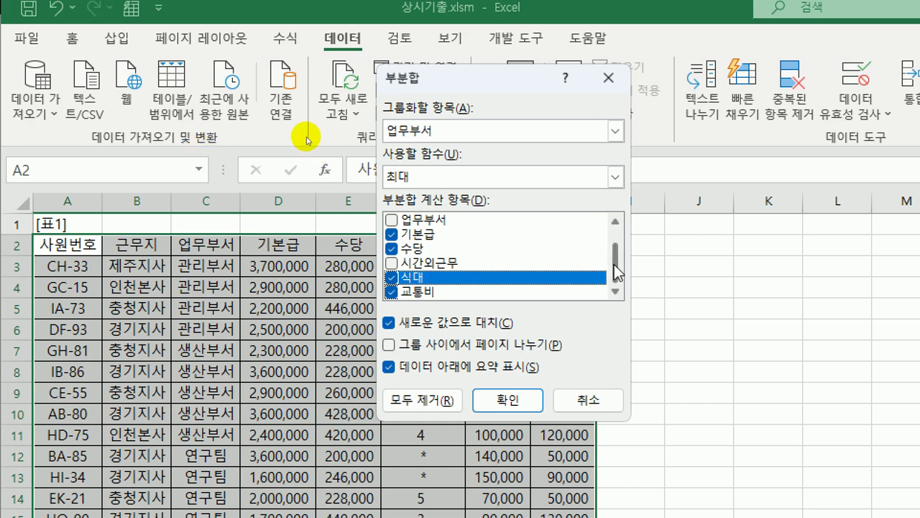
scroll(619, 276, "up", 1)
scroll(608, 285, "down", 1)
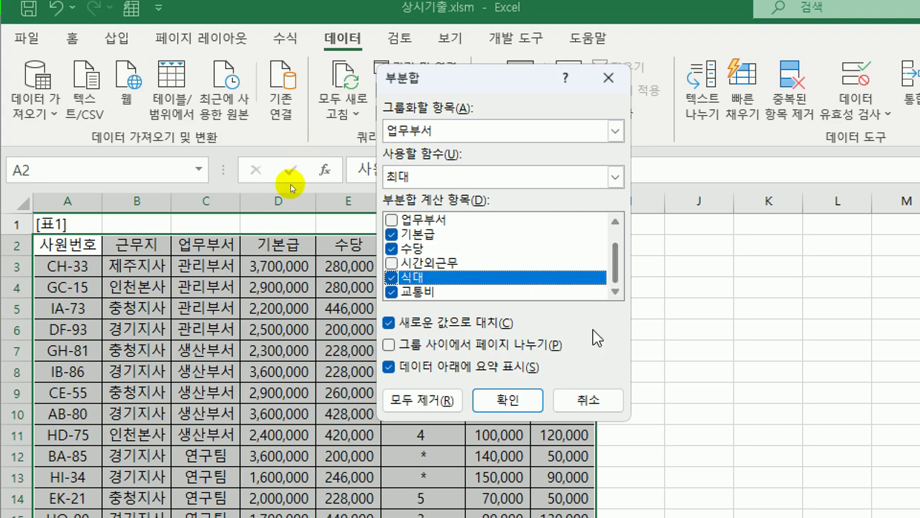
left_click(508, 399)
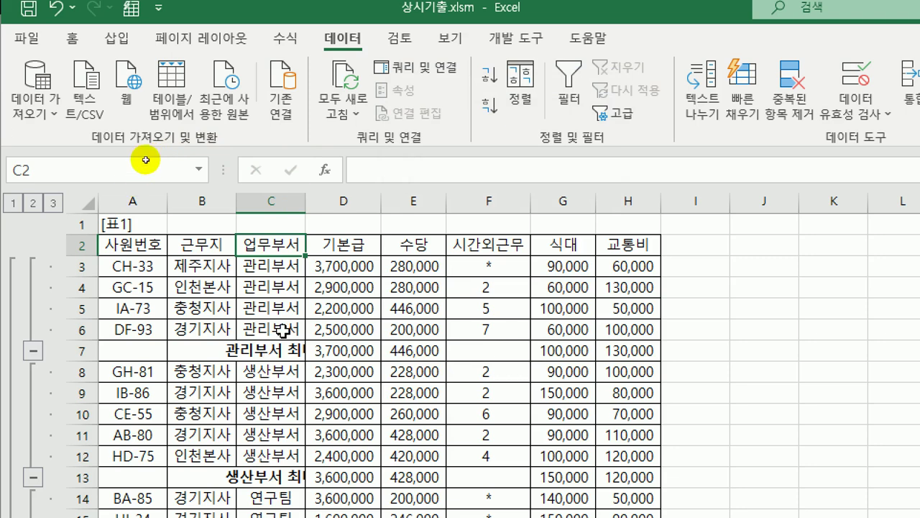
left_click_drag(302, 207, 301, 207)
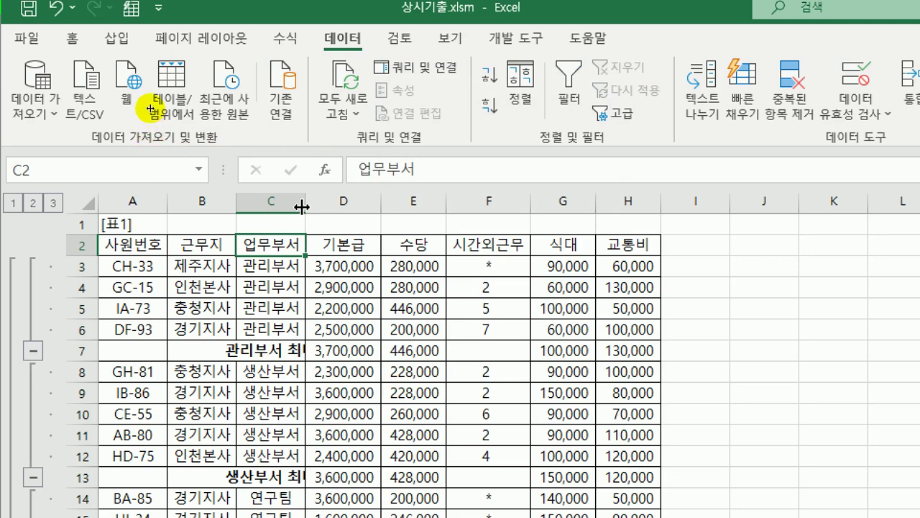
double_click(301, 207)
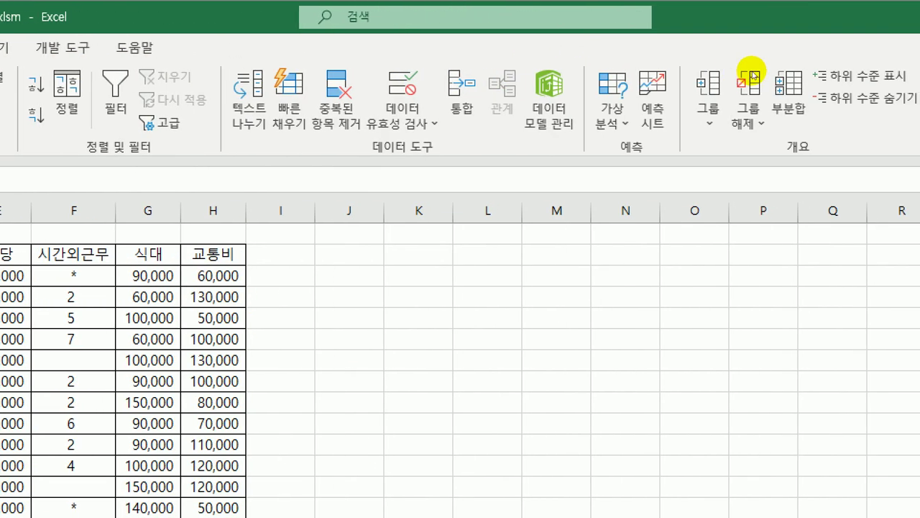
Add a second subtotal with the 최소 function for the same fields, with 새로운 값으로 대치 turned off
left_click(789, 93)
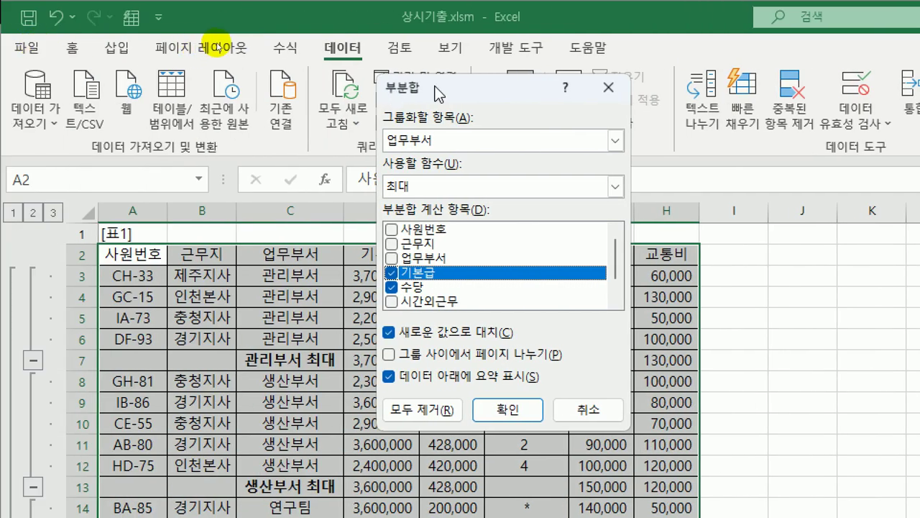
left_click_drag(288, 89, 622, 115)
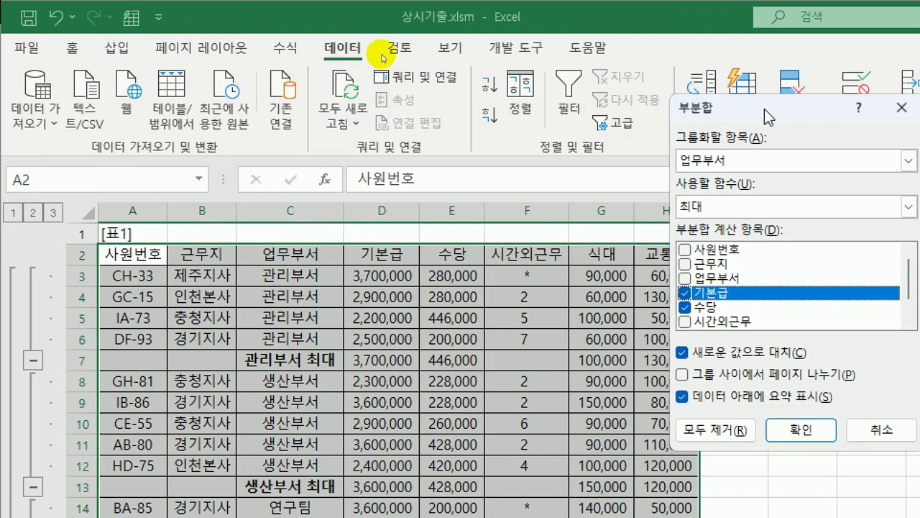
left_click(909, 206)
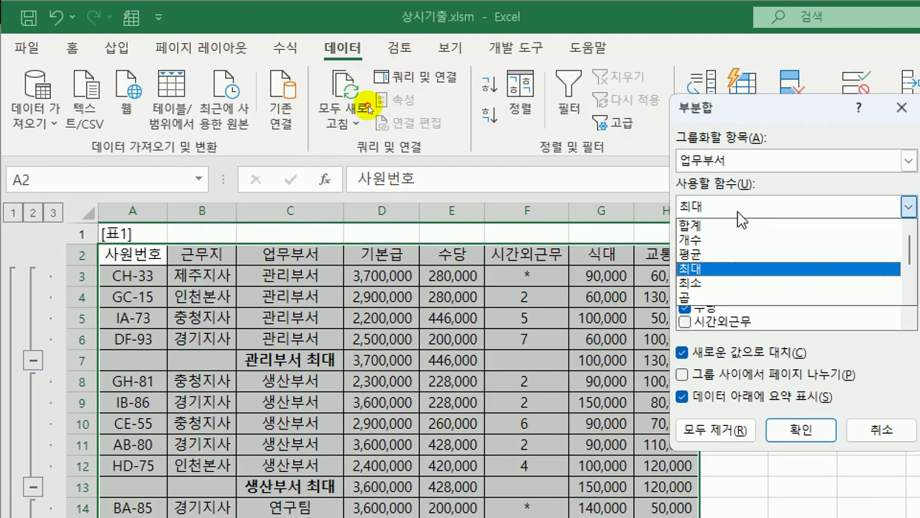
left_click(719, 284)
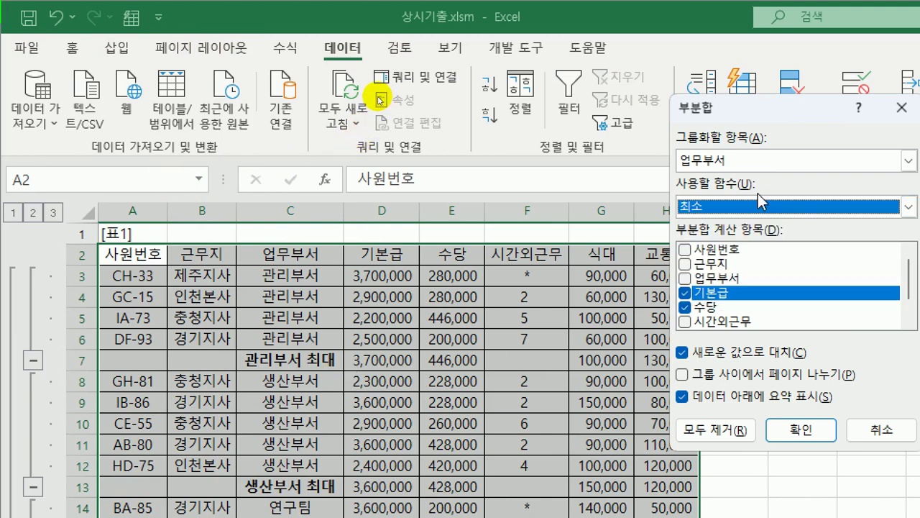
left_click(715, 352)
left_click_drag(730, 118, 629, 112)
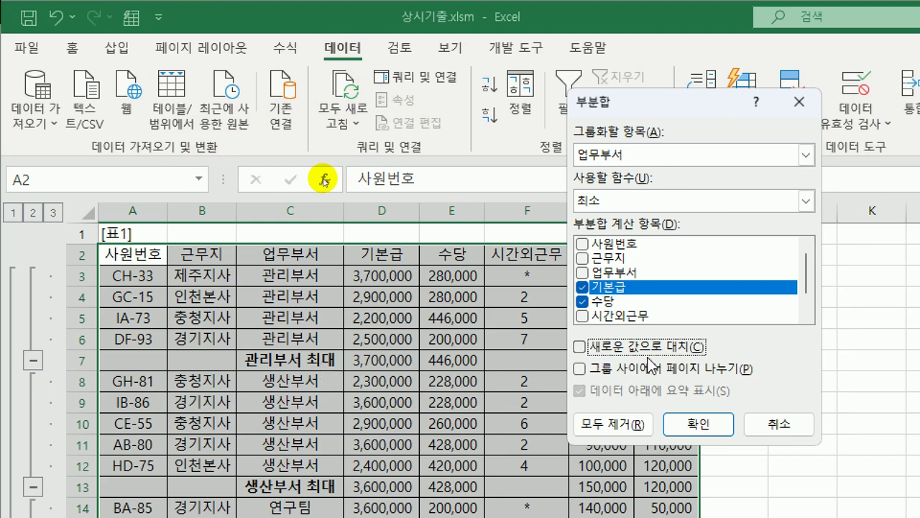
left_click(696, 424)
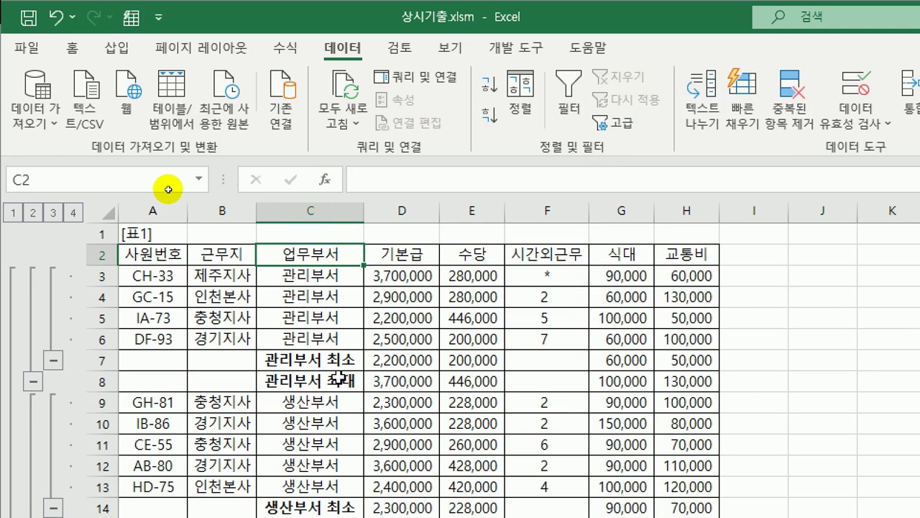
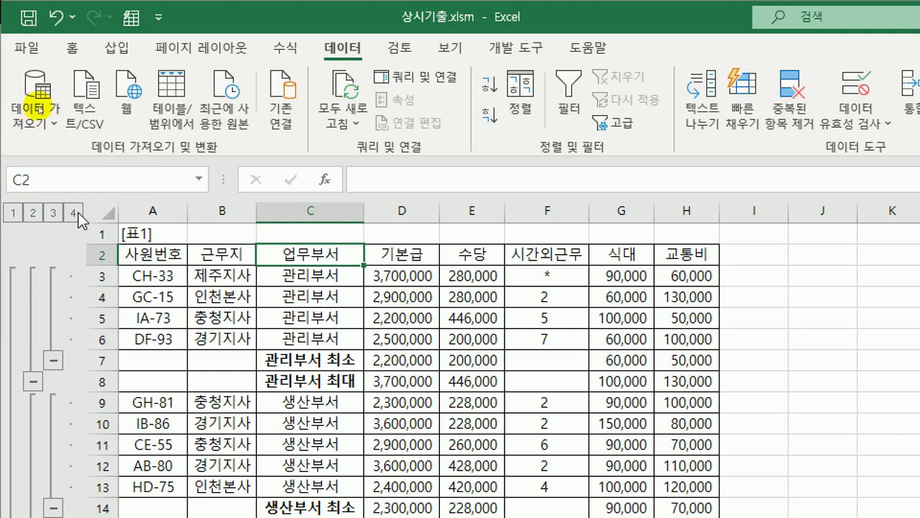
View the subtotals at outline levels 1 to 4, and clear the outline from 표1
left_click(153, 254)
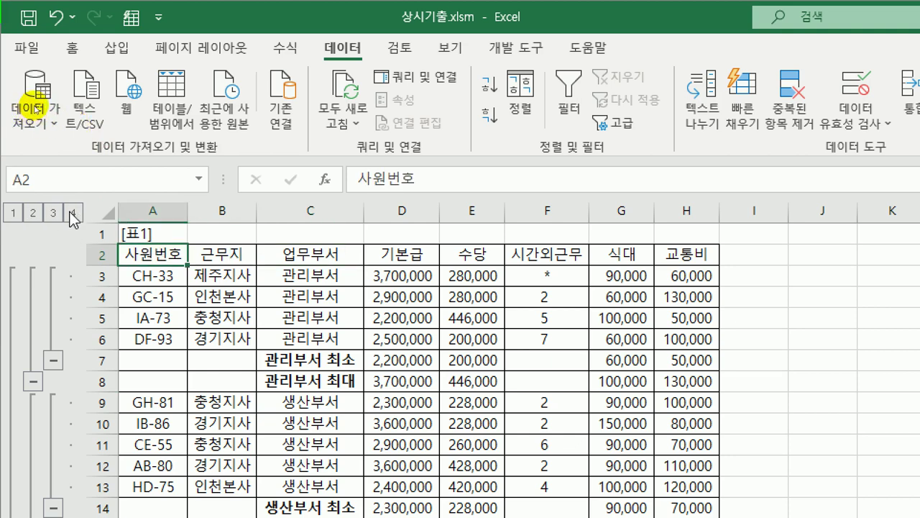
left_click(13, 213)
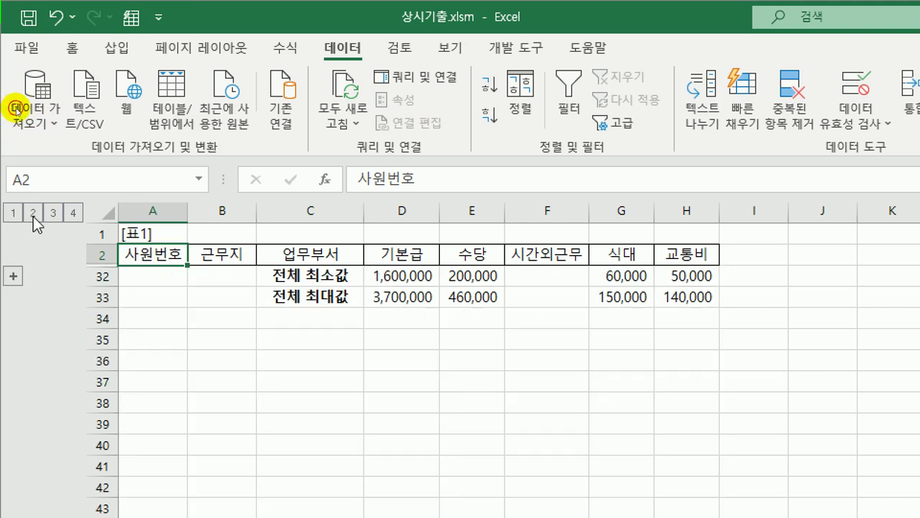
left_click(33, 213)
left_click(53, 213)
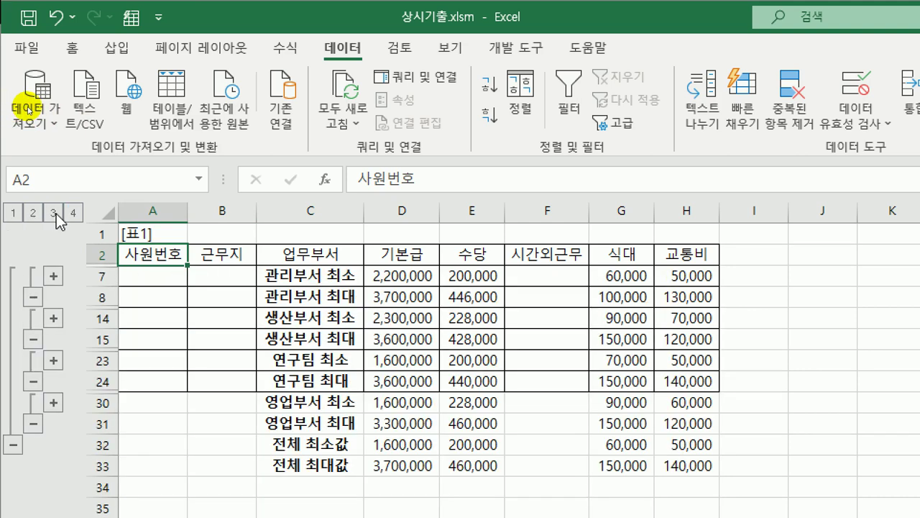
left_click(73, 213)
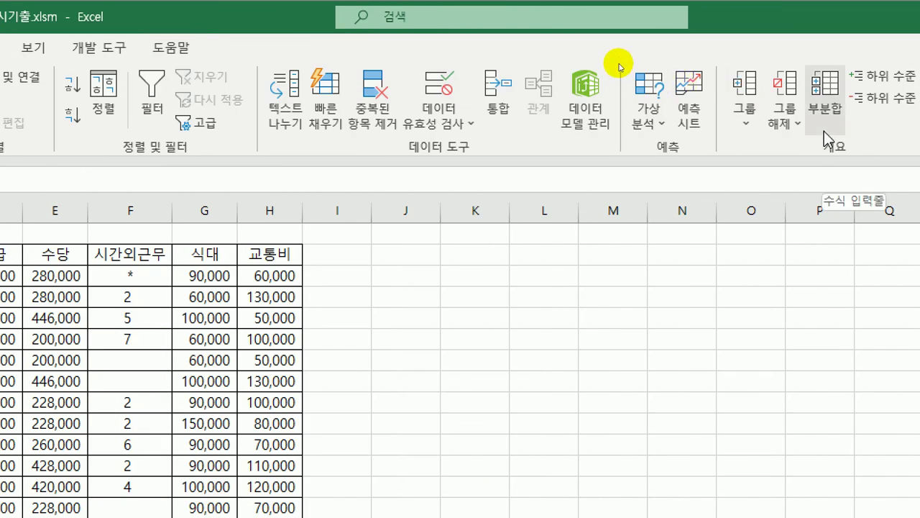
left_click(783, 123)
left_click(816, 176)
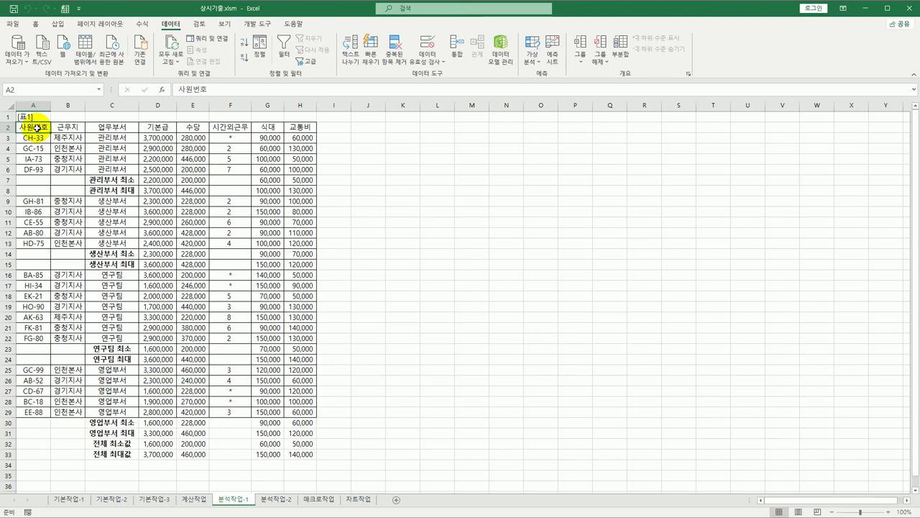
Format the range A2:H33, with headers included, as a table using the green style in the first row of the 중간 group
left_click_drag(37, 127, 292, 453)
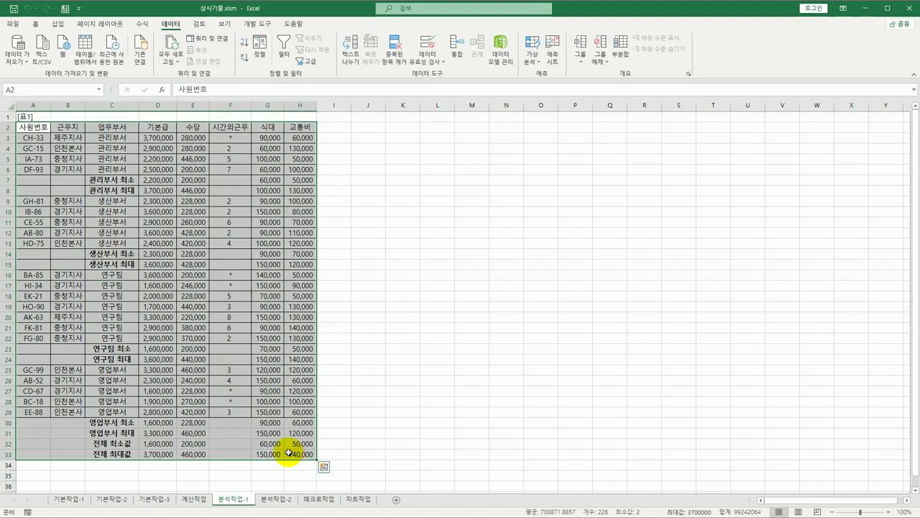
left_click(35, 23)
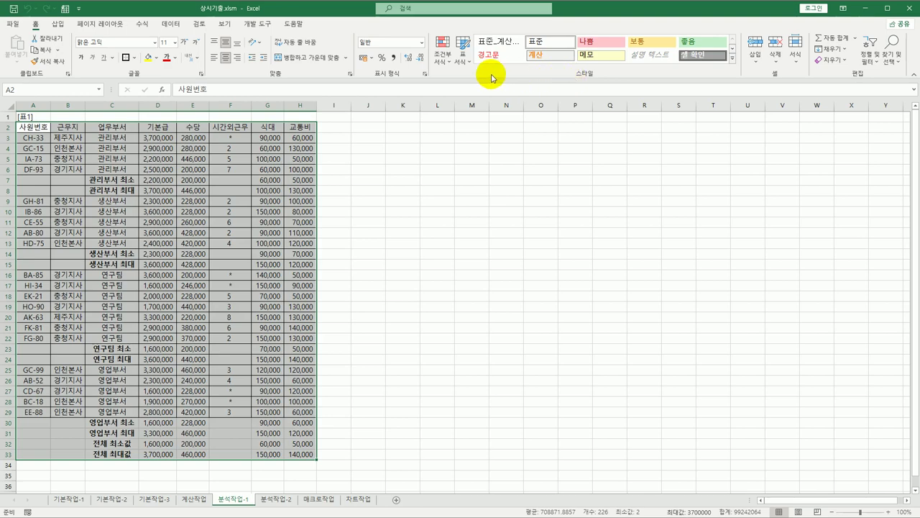
left_click(467, 62)
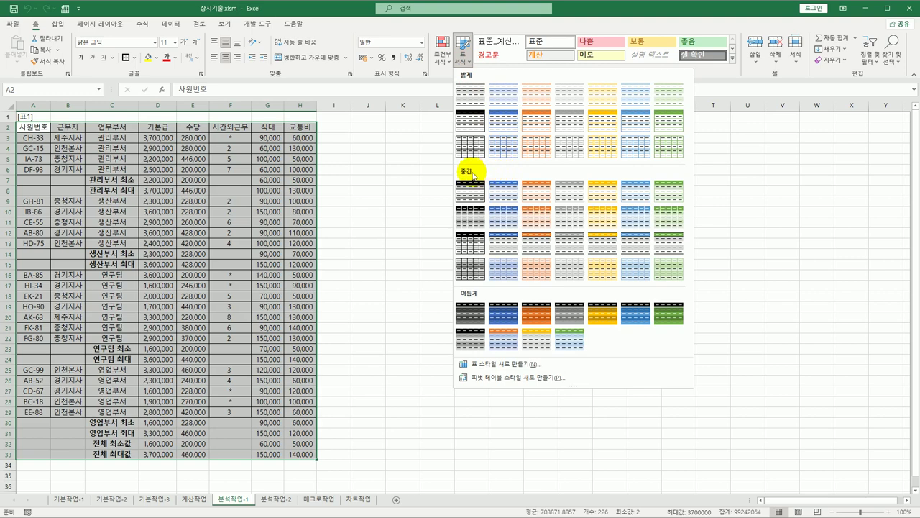
left_click(671, 199)
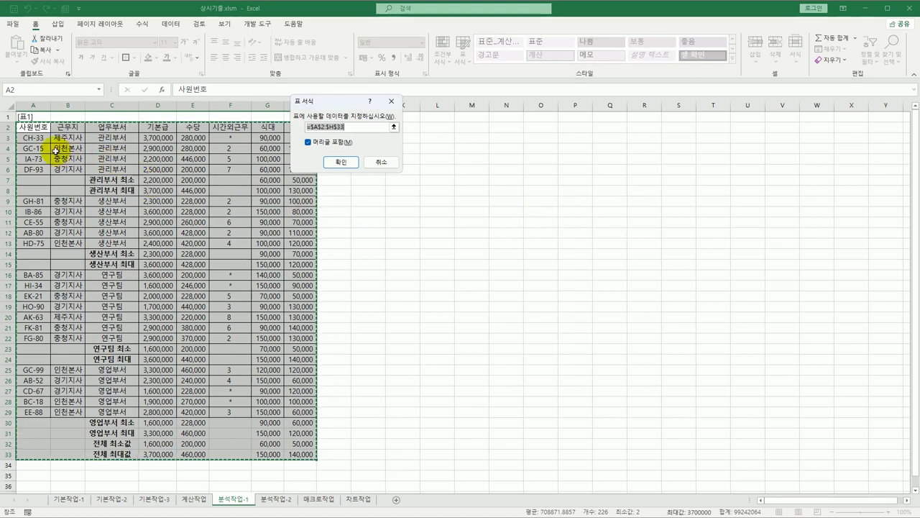
left_click_drag(33, 128, 286, 458)
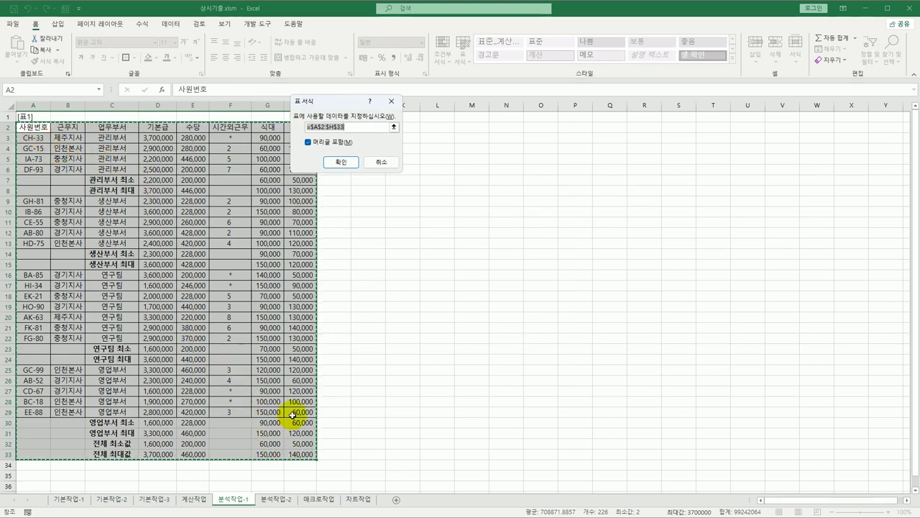
left_click(341, 167)
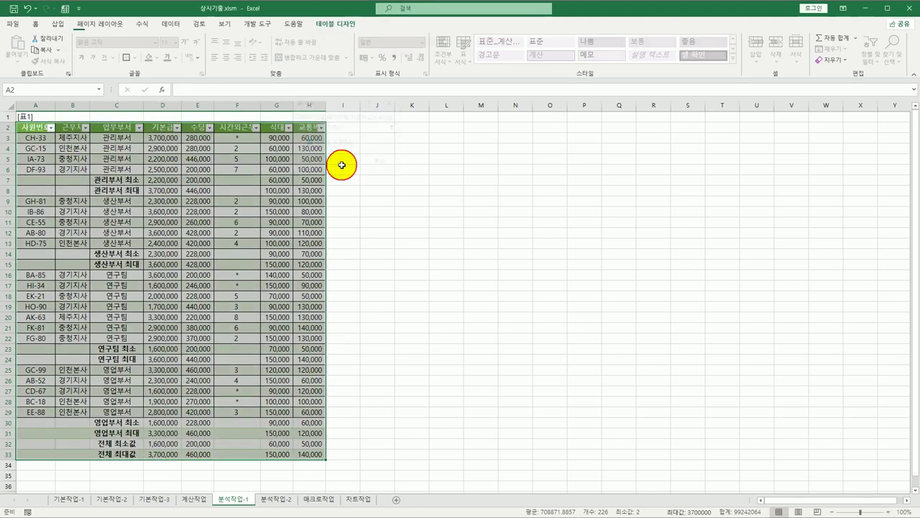
left_click(414, 247)
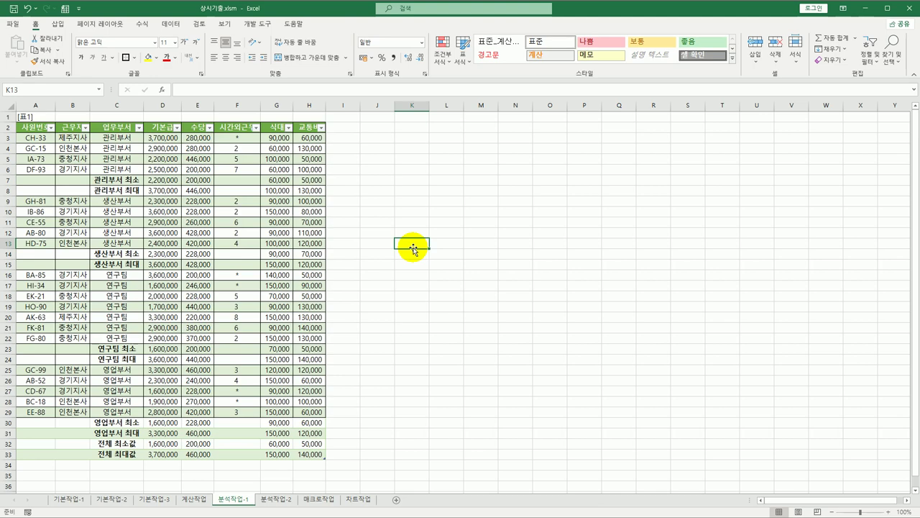
Start a pivot table from the 급여대장 data in A3:H17 on the 분석작업-2 sheet
left_click(293, 503)
left_click(142, 169)
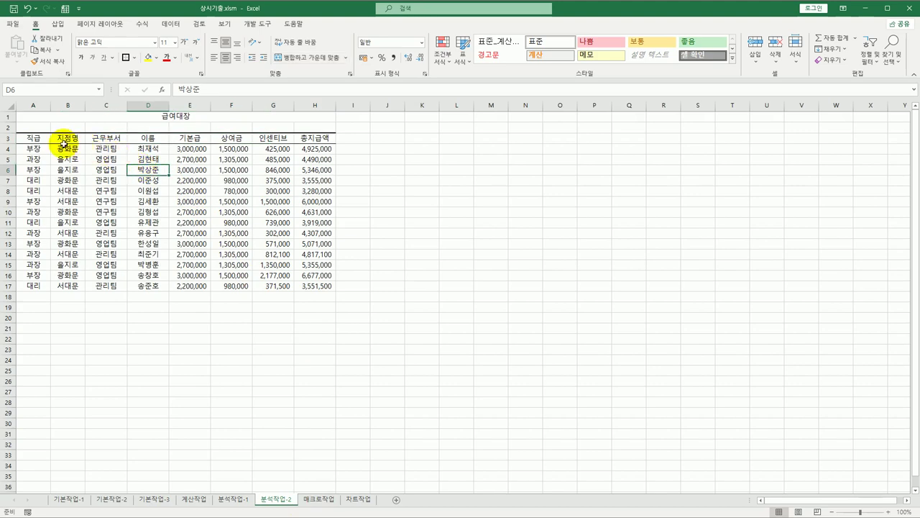
left_click(37, 138)
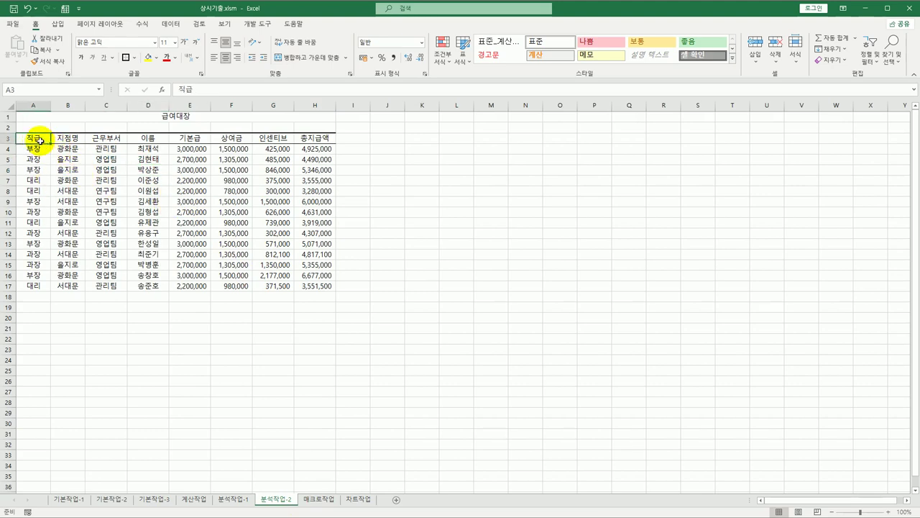
left_click_drag(36, 142, 306, 286)
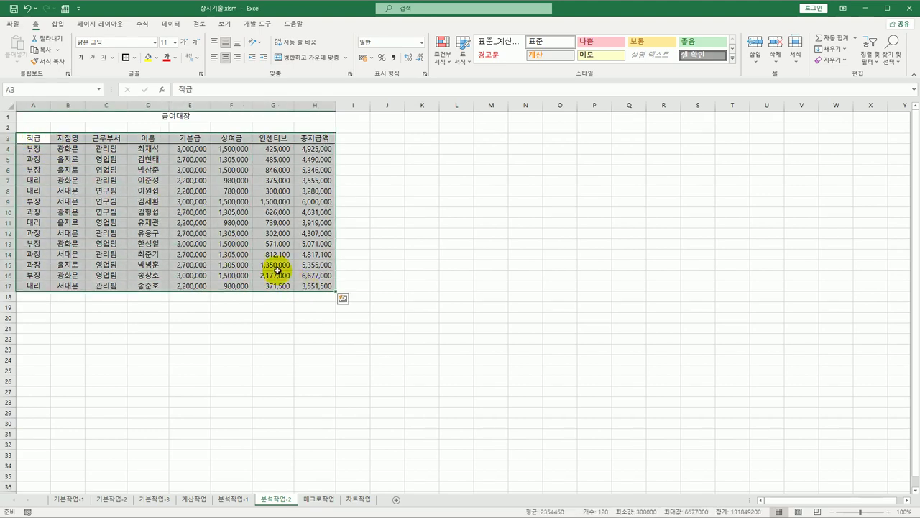
left_click(163, 191)
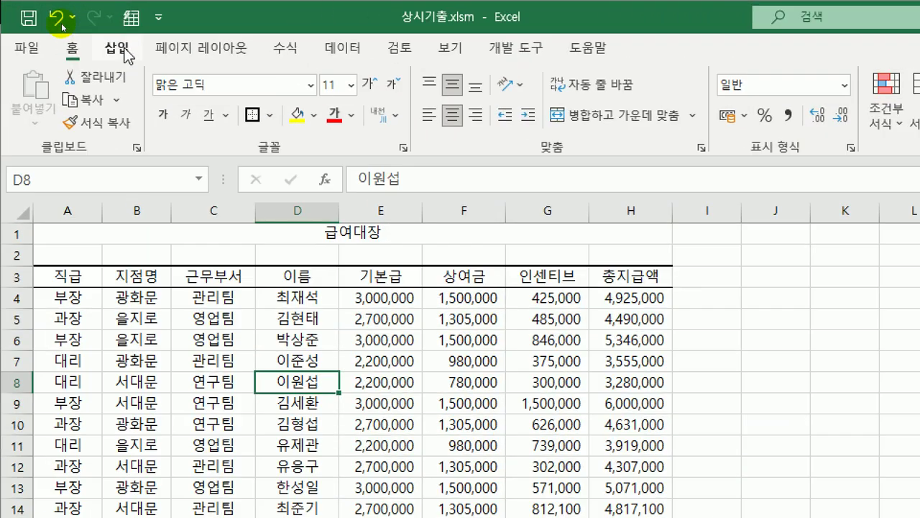
left_click(58, 24)
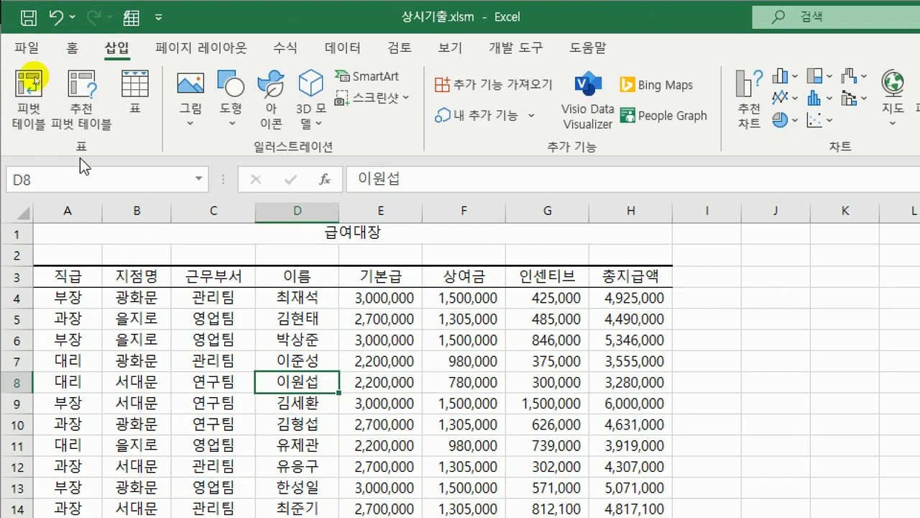
left_click(30, 115)
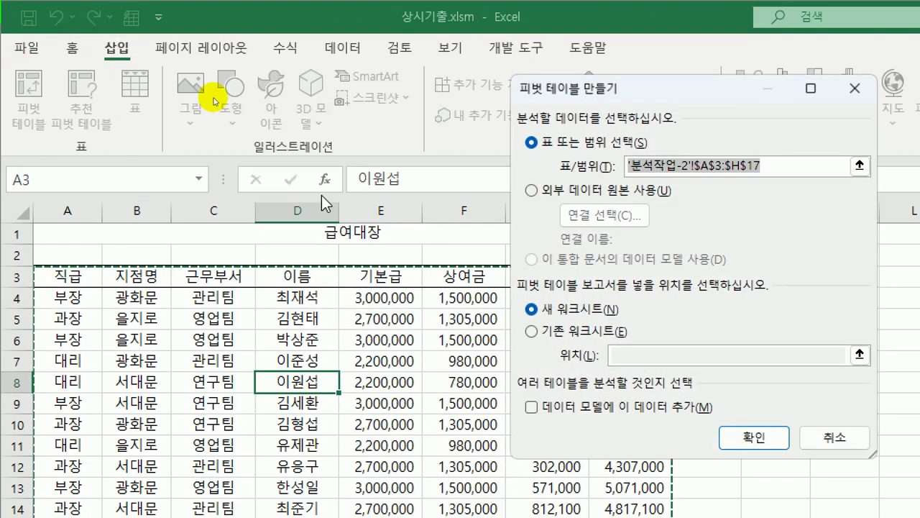
Place the pivot table on the existing worksheet at cell A22 of 분석작업-2 and create it
left_click_drag(613, 89, 494, 66)
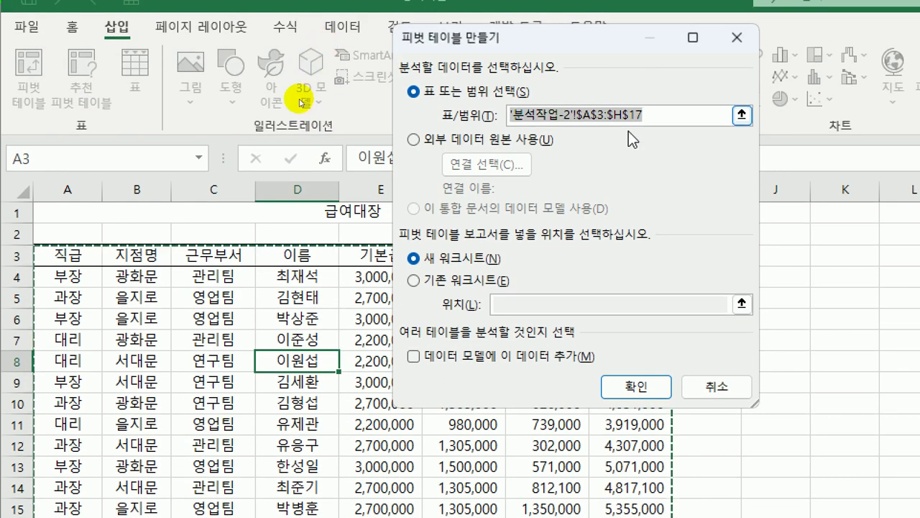
left_click(454, 281)
left_click(519, 305)
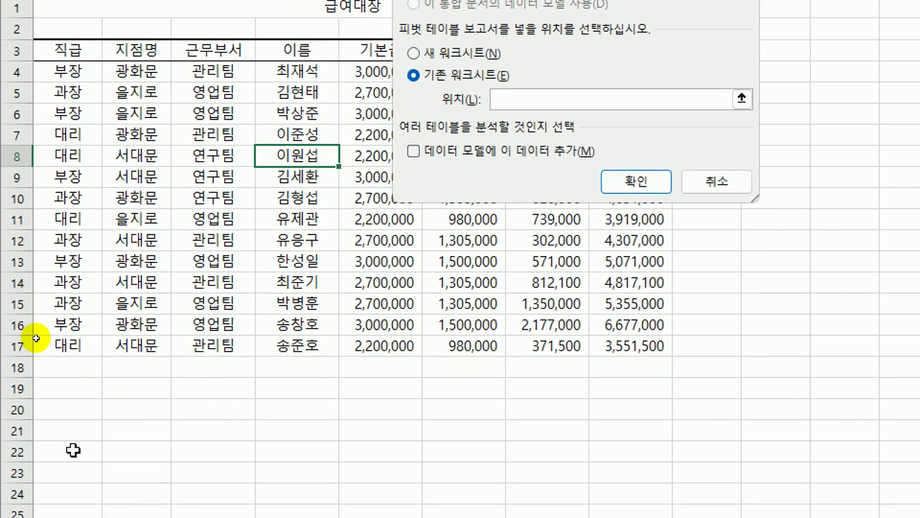
left_click(67, 453)
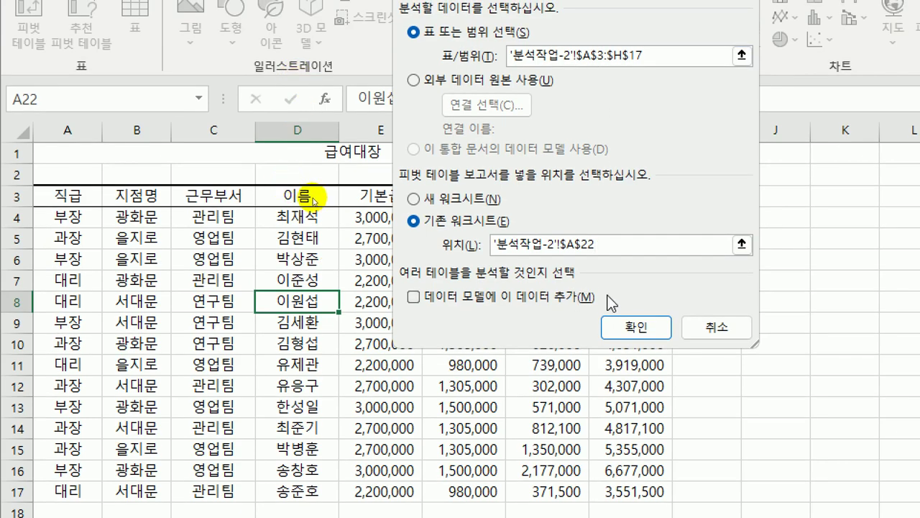
left_click(622, 327)
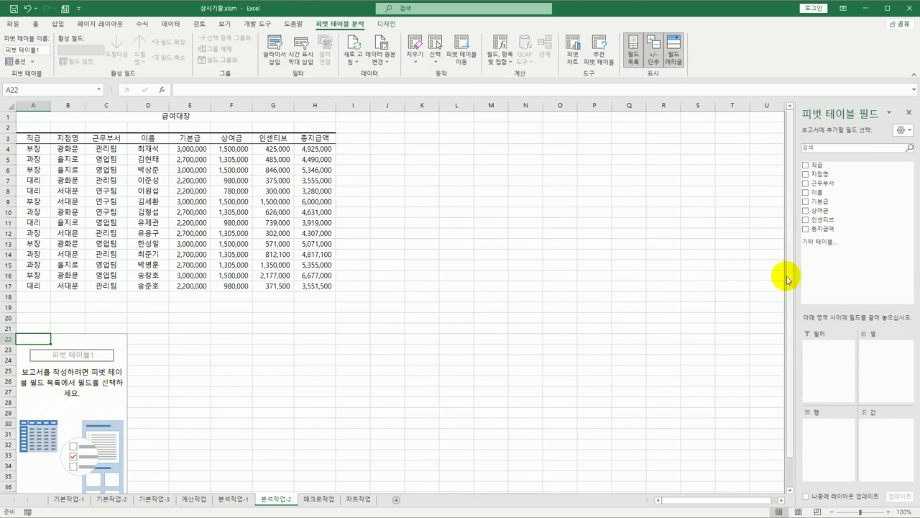
Widen the pivot table field list, and hide and redisplay it
left_click_drag(791, 278, 682, 268)
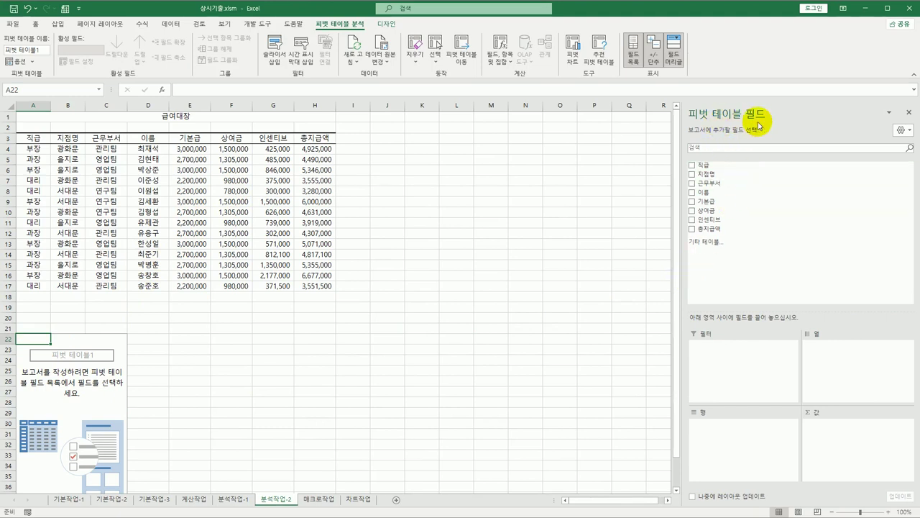
left_click(907, 113)
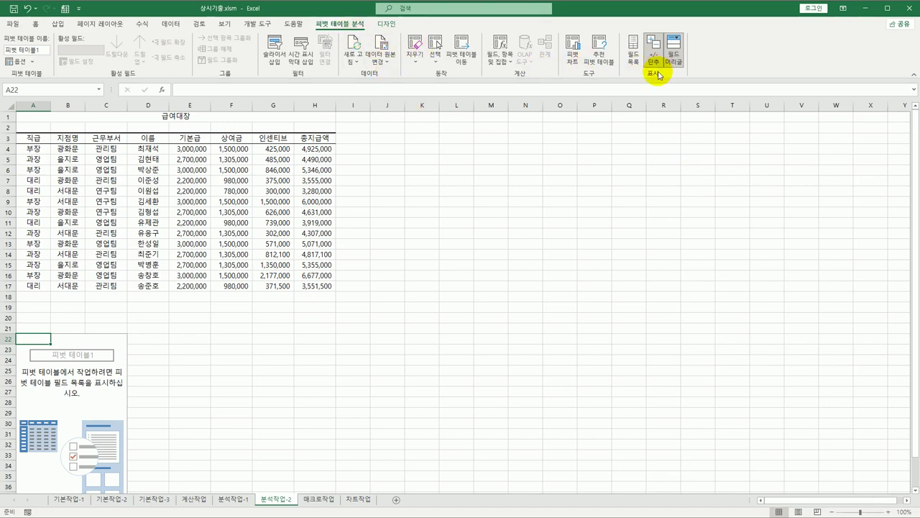
left_click(636, 62)
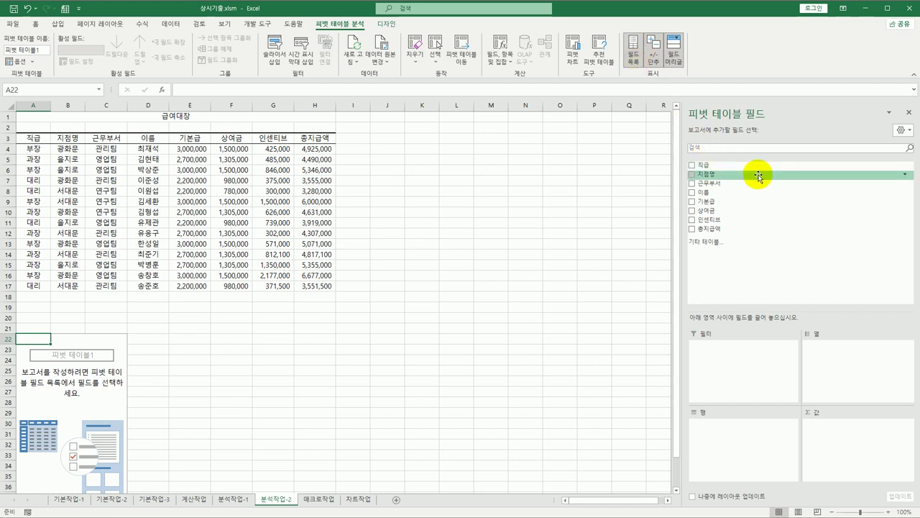
Lay out the pivot table with 직급 as filter, 지점명 as rows and 근무부서 as columns
left_click_drag(719, 164, 723, 361)
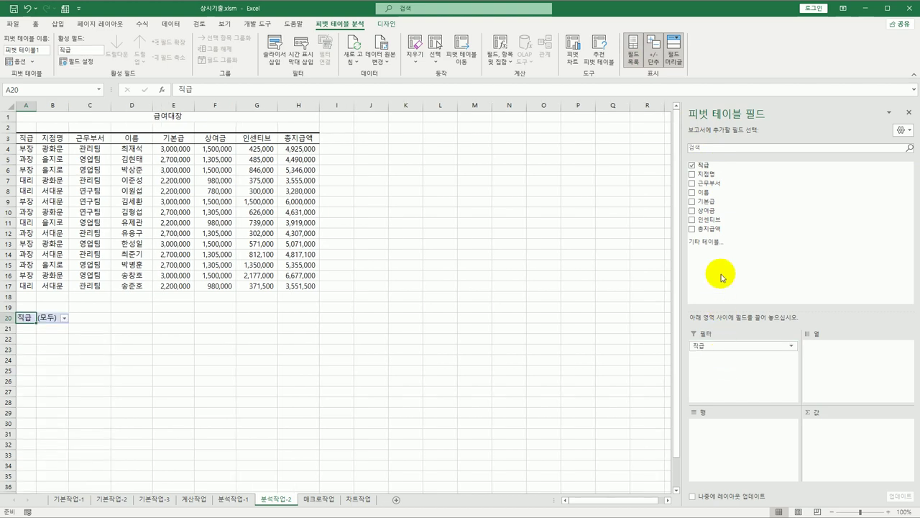
left_click_drag(709, 175, 725, 439)
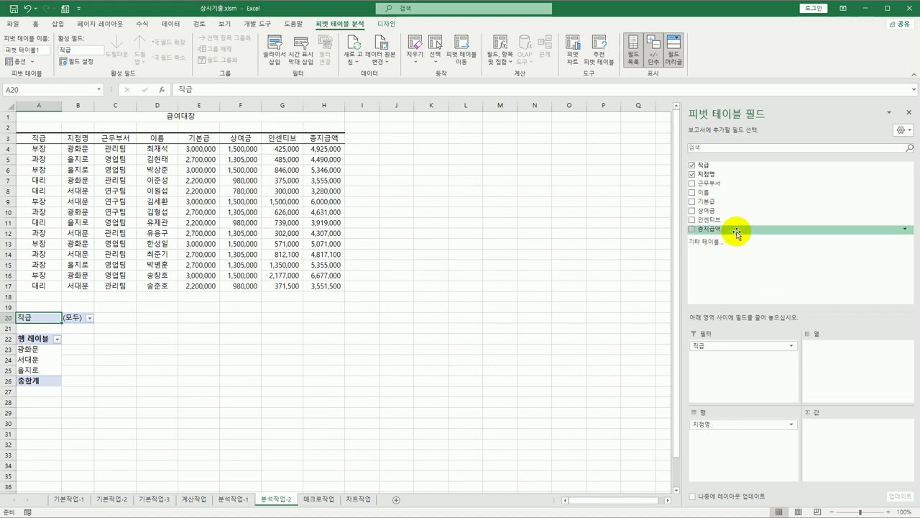
left_click_drag(719, 185, 833, 368)
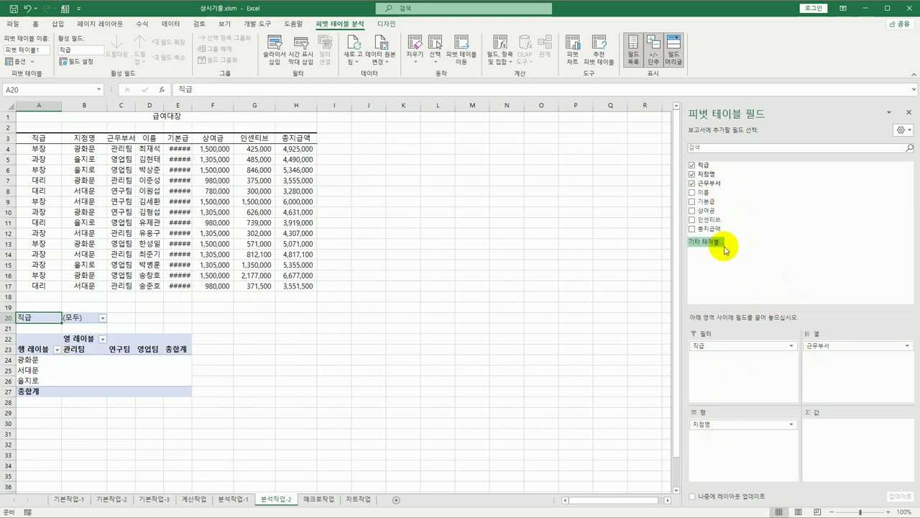
Add 인센티브 and 총지급액 as pivot values and move Σ 값 from the columns to the rows
left_click_drag(715, 219, 827, 446)
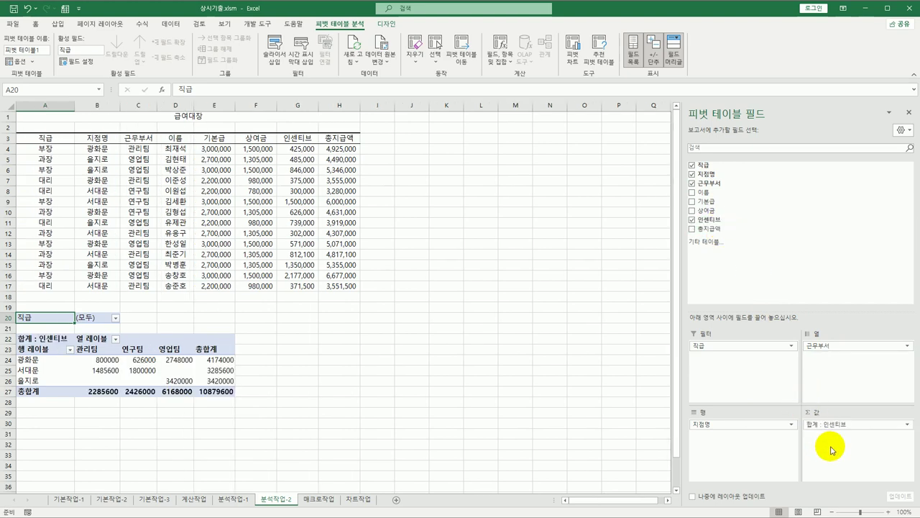
left_click_drag(730, 236, 823, 466)
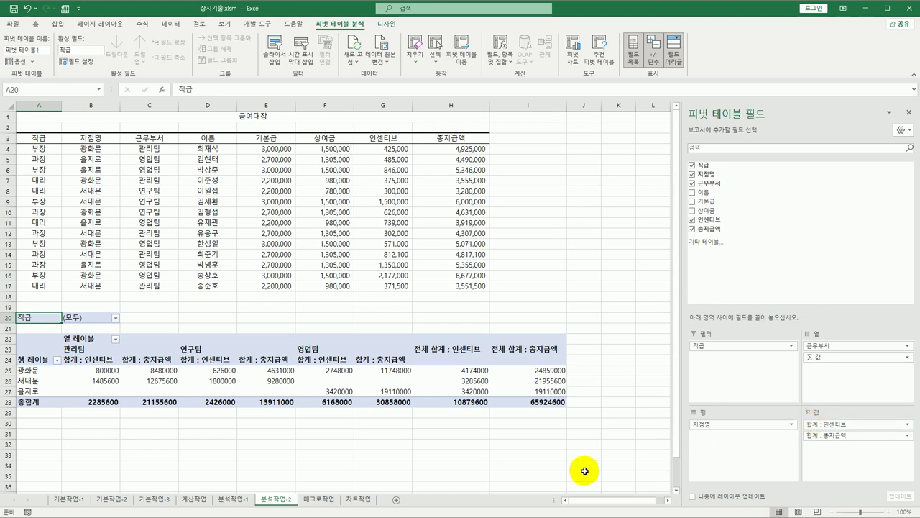
mouse_move(227, 394)
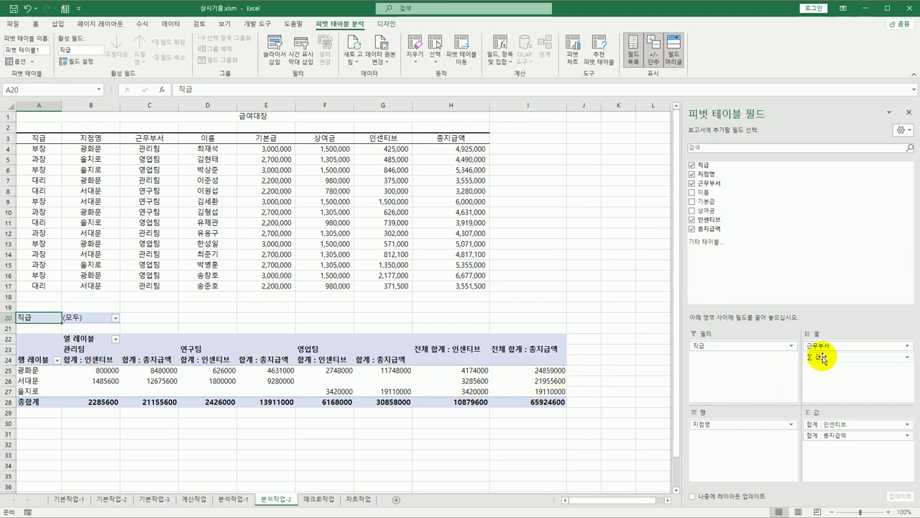
left_click_drag(822, 358, 760, 436)
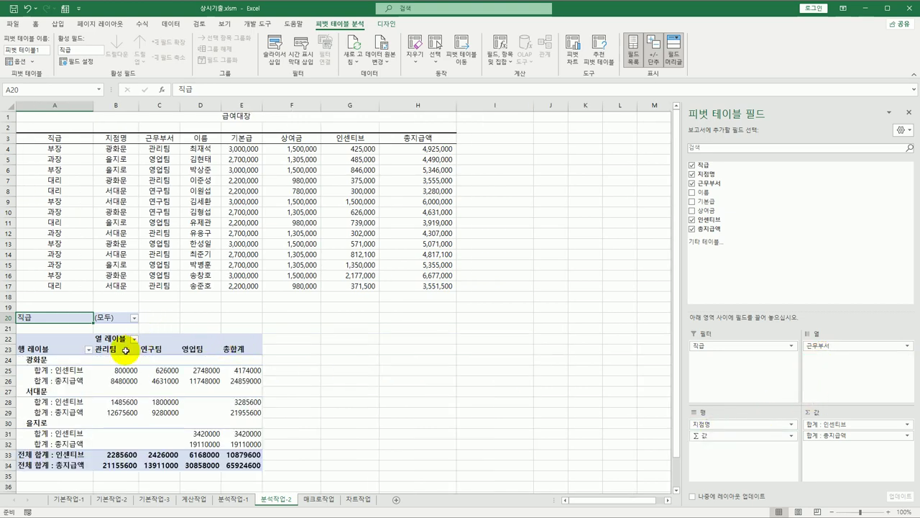
Summarize both pivot value fields, 인센티브 and 총지급액, by 평균
scroll(123, 338, "down", 6)
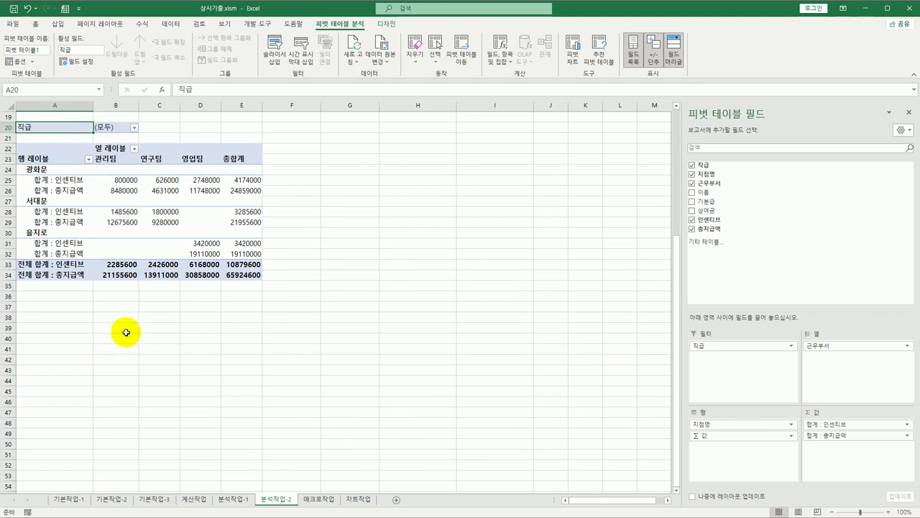
left_click(63, 180)
right_click(62, 180)
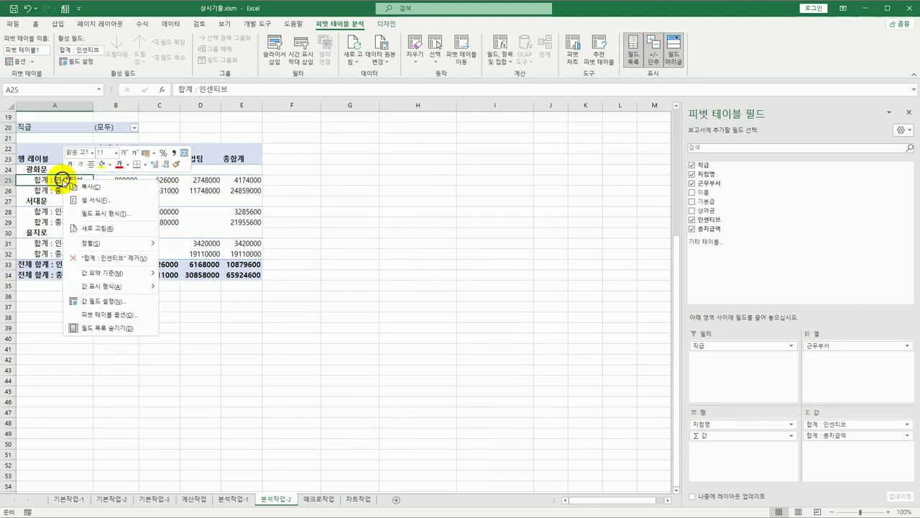
mouse_move(115, 272)
left_click(187, 301)
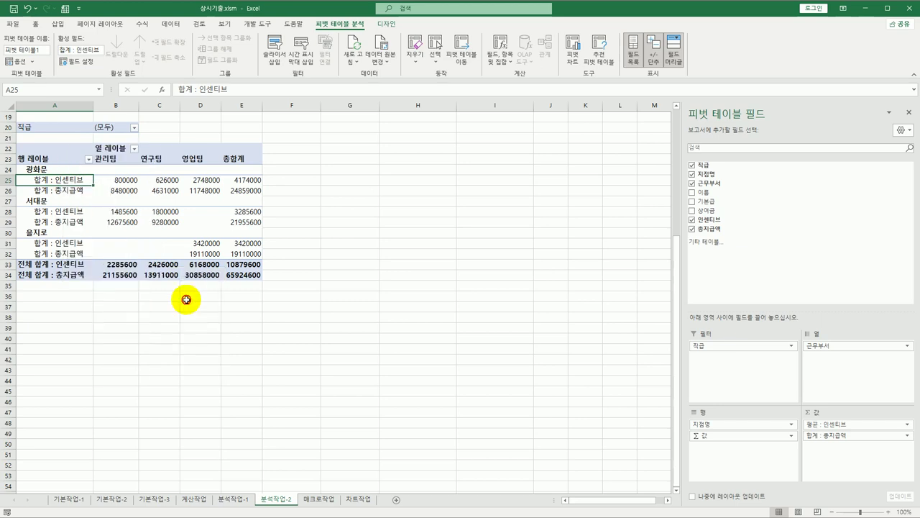
left_click(62, 190)
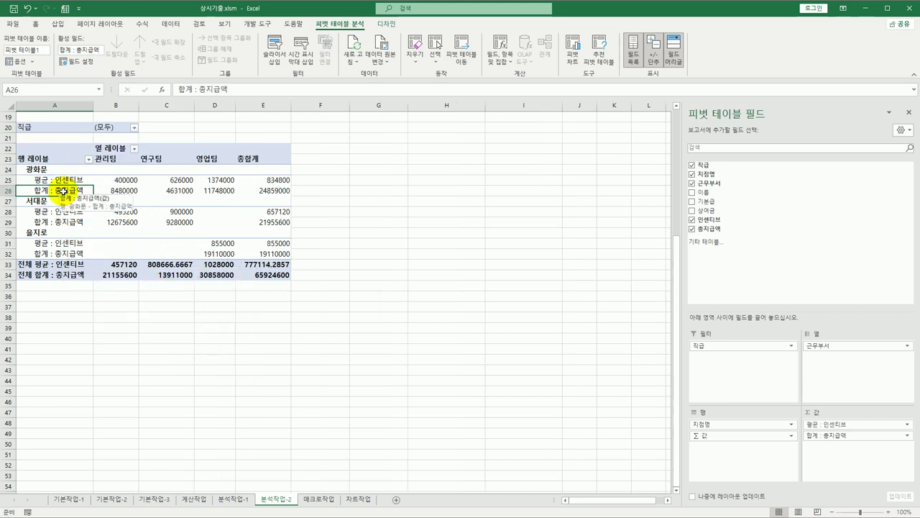
right_click(62, 191)
mouse_move(110, 288)
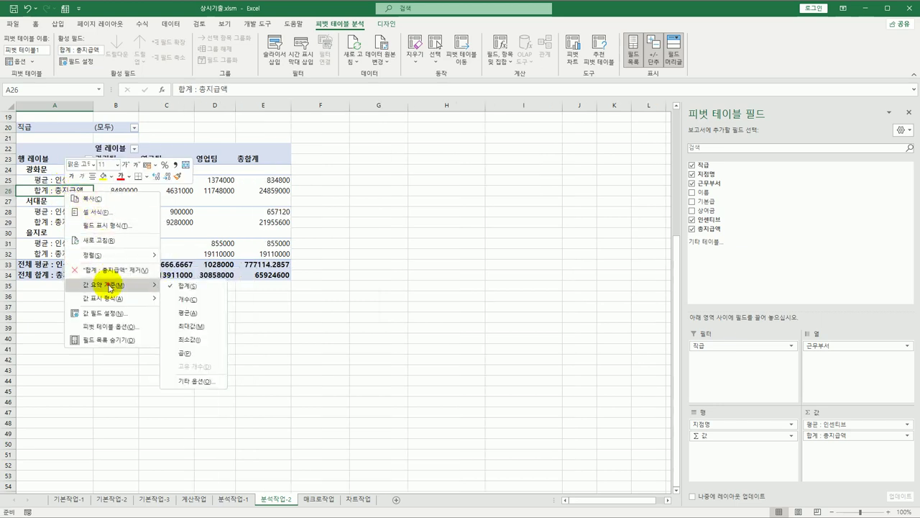
left_click(187, 312)
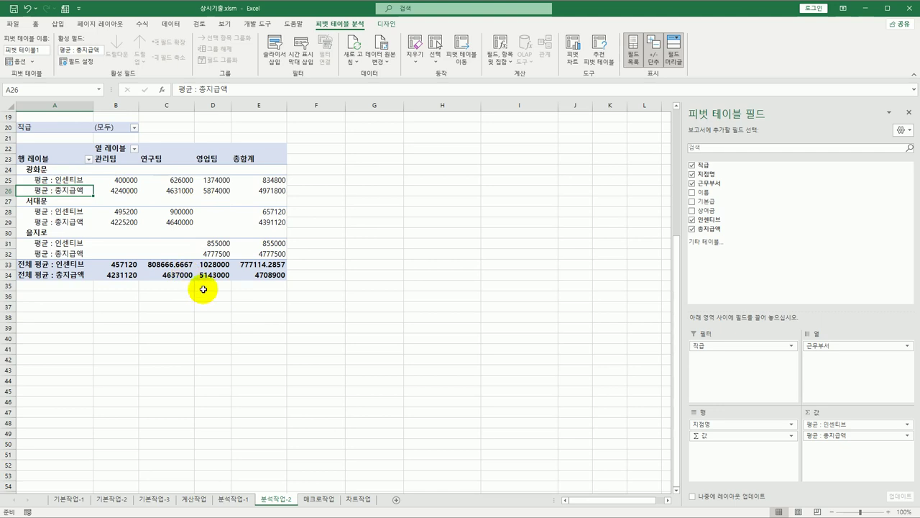
left_click(61, 181)
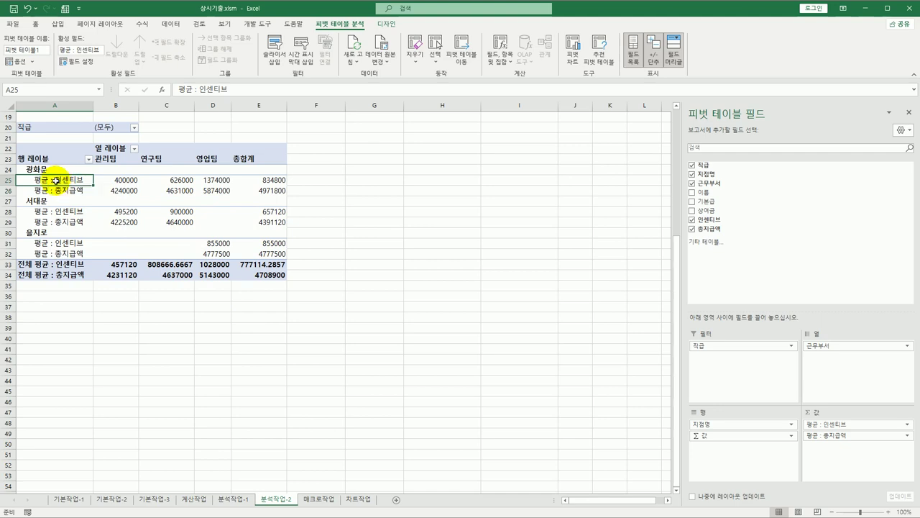
right_click(55, 181)
left_click(105, 302)
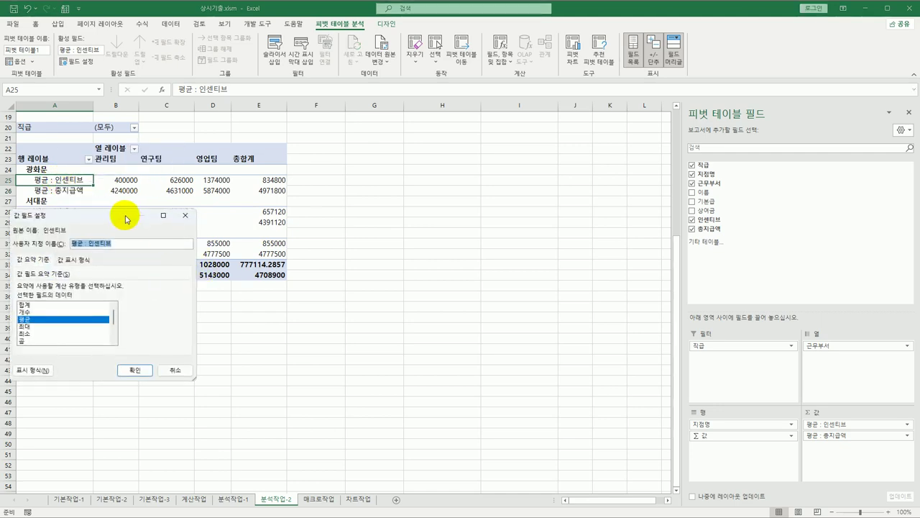
left_click_drag(123, 216, 413, 126)
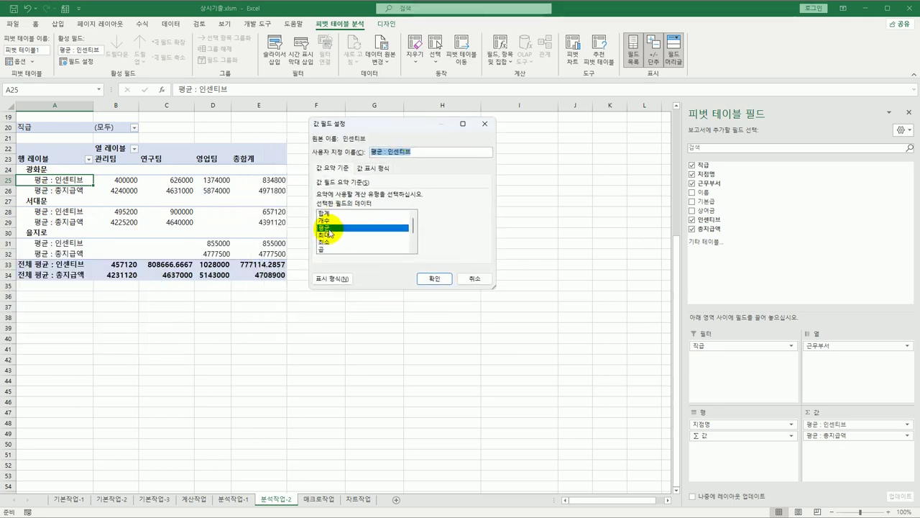
left_click(332, 278)
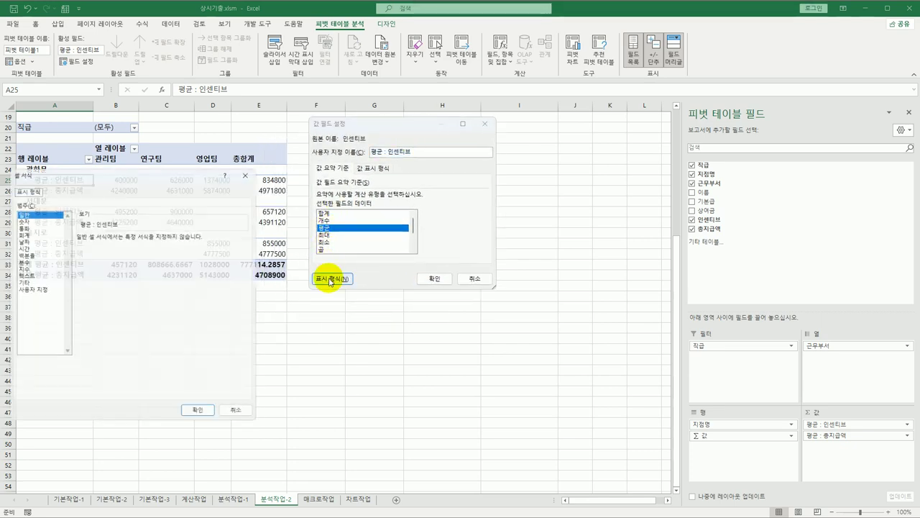
left_click_drag(140, 166, 288, 122)
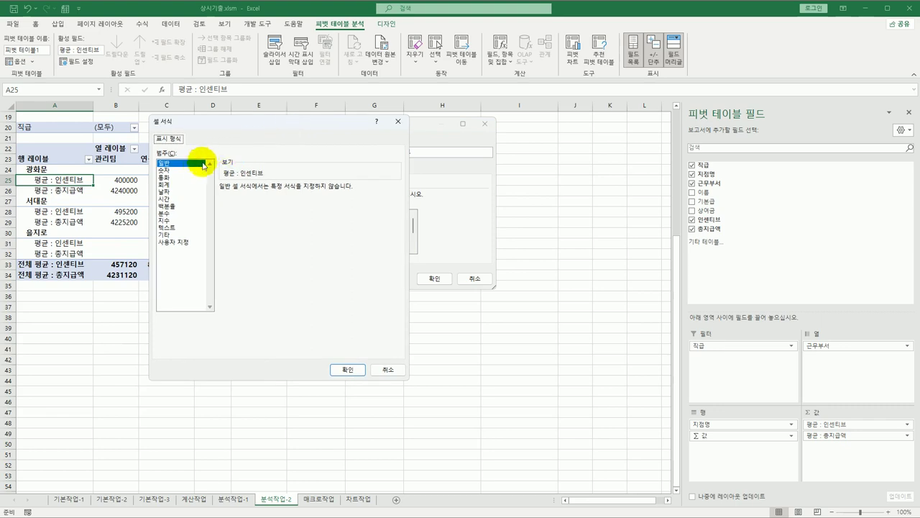
left_click(189, 170)
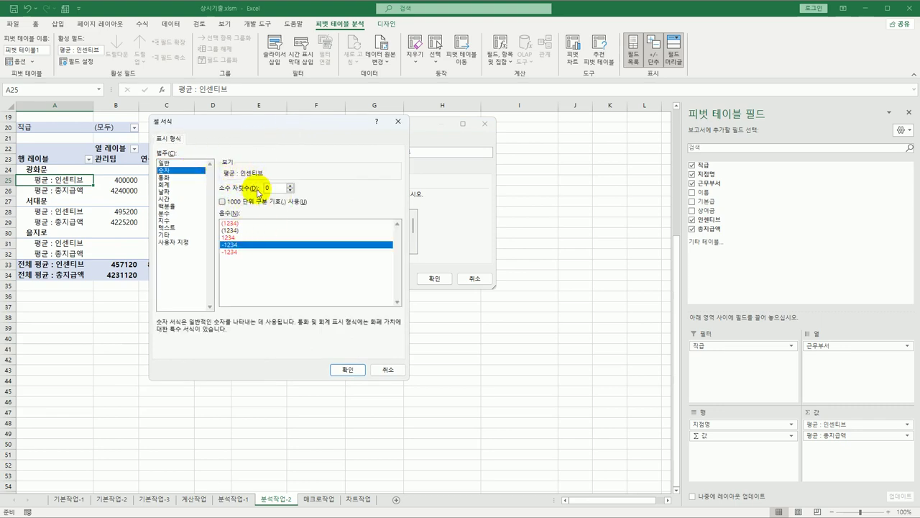
left_click(387, 369)
left_click(472, 280)
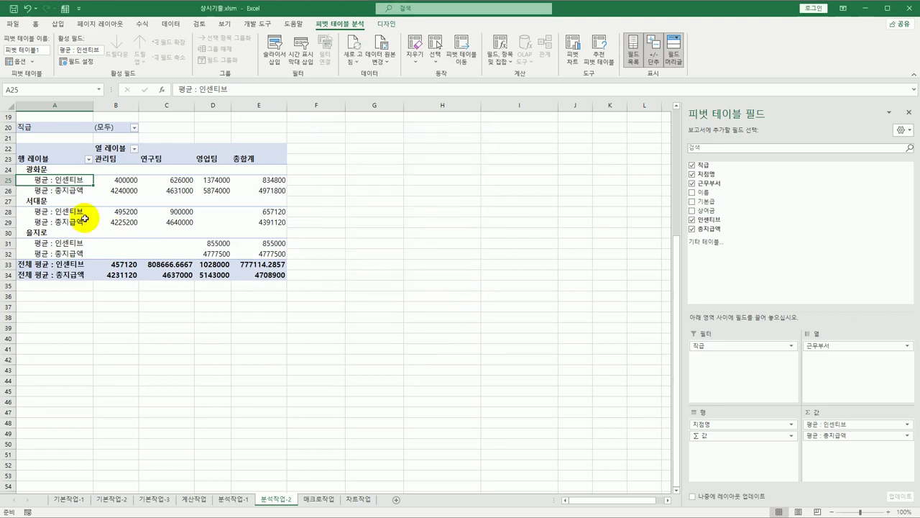
right_click(64, 179)
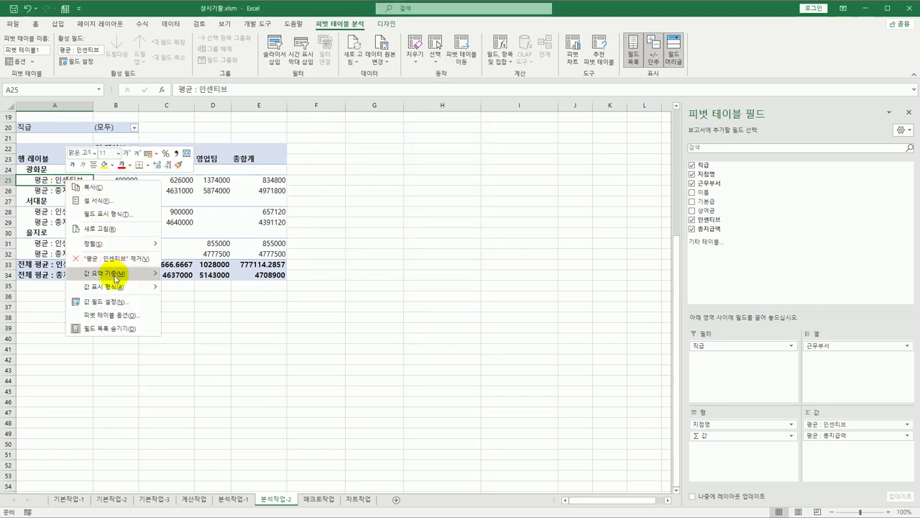
mouse_move(115, 278)
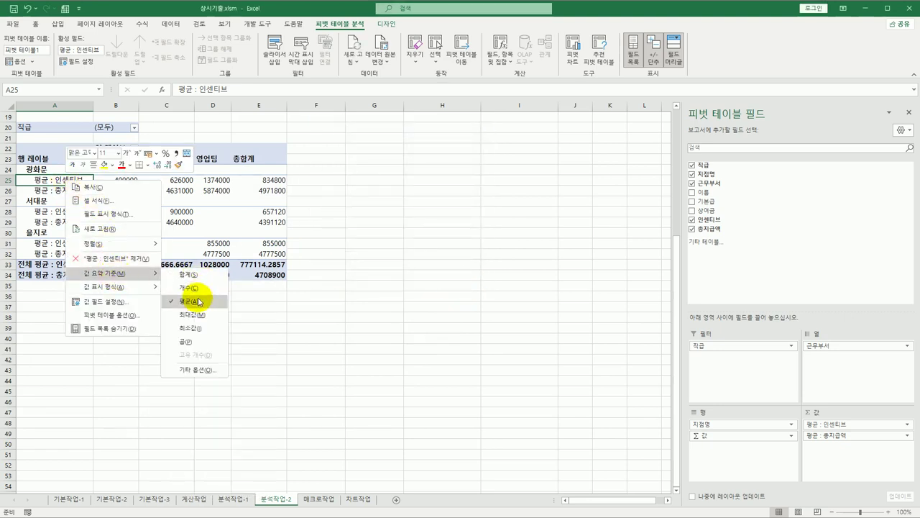
left_click(383, 275)
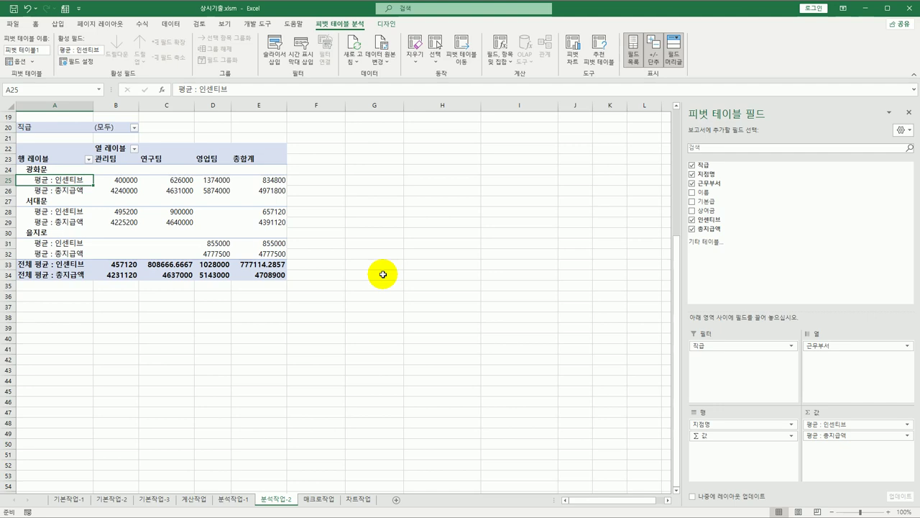
Set the pivot table's grand totals to 열의 총합계만 설정, so that only columns are totalled
left_click(385, 25)
left_click(34, 55)
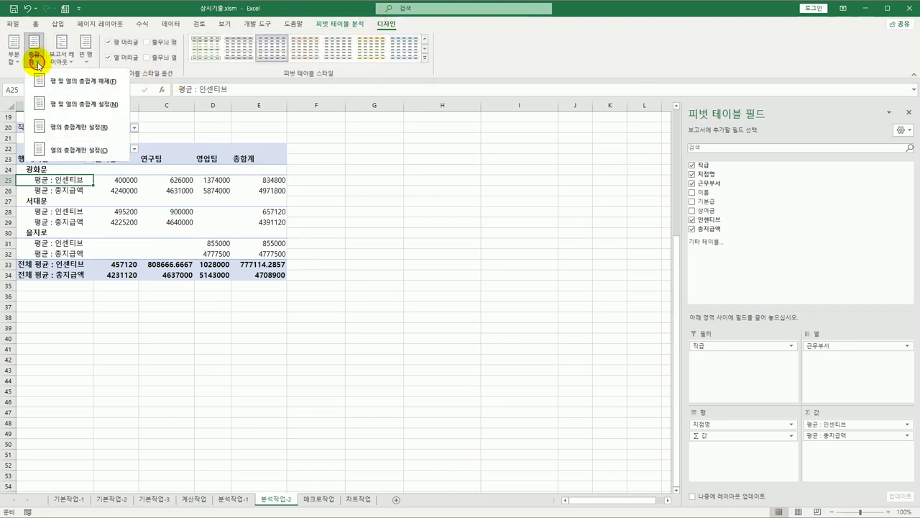
left_click(62, 156)
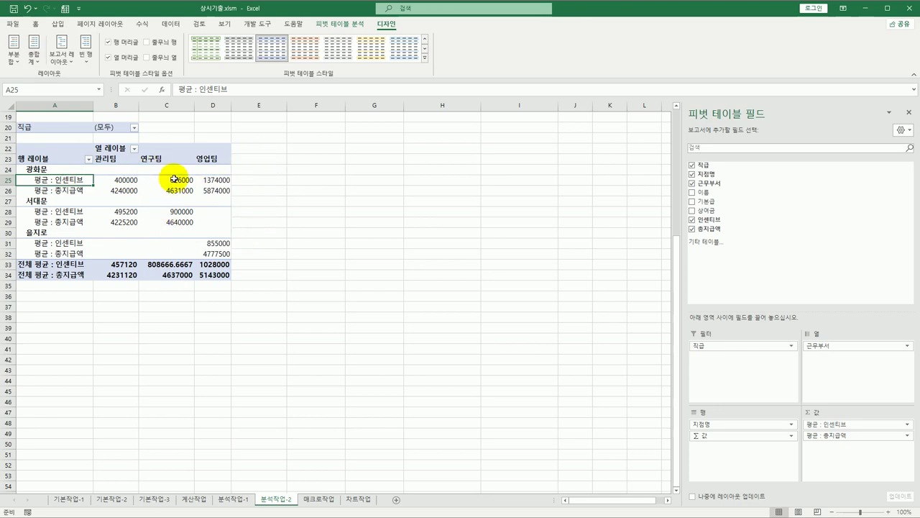
left_click(33, 54)
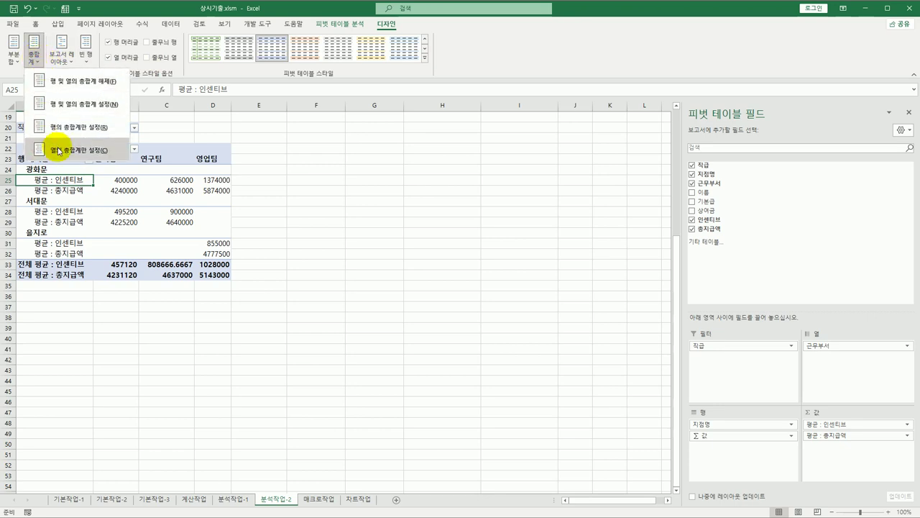
left_click(116, 209)
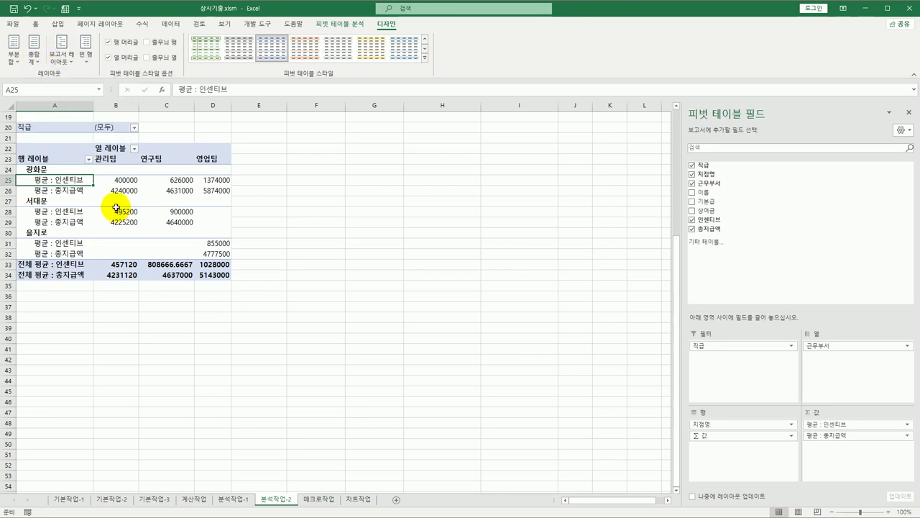
Check the row and column grand total settings in the pivot table options, and review the pivot table with its source data
left_click(109, 171)
right_click(109, 172)
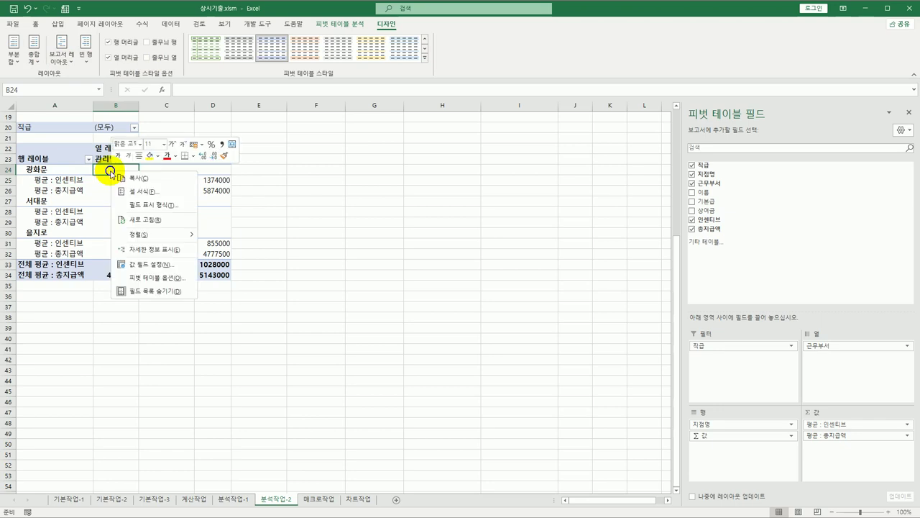
left_click(181, 279)
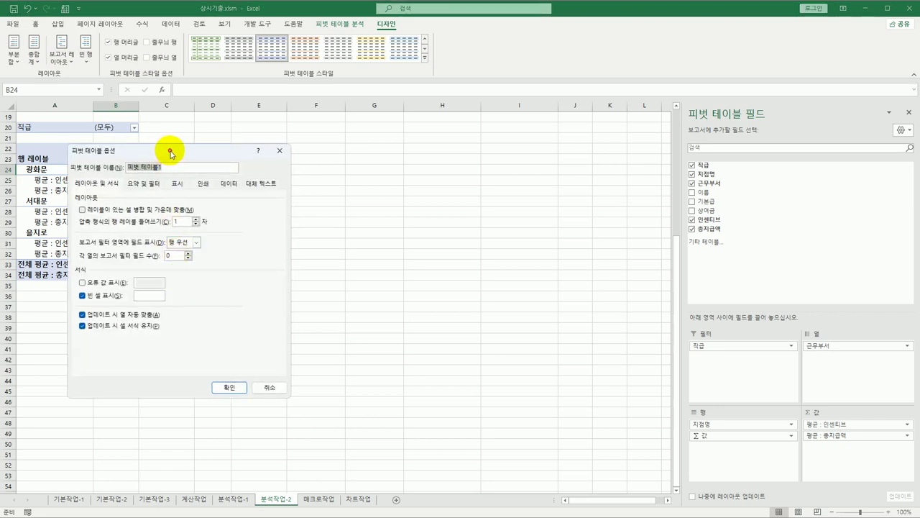
left_click_drag(173, 150, 381, 120)
left_click(354, 148)
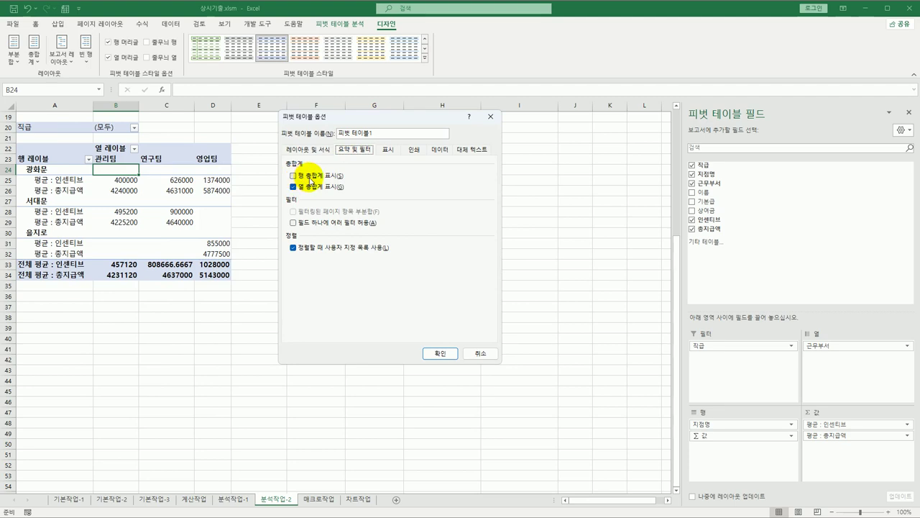
left_click(471, 351)
left_click(412, 327)
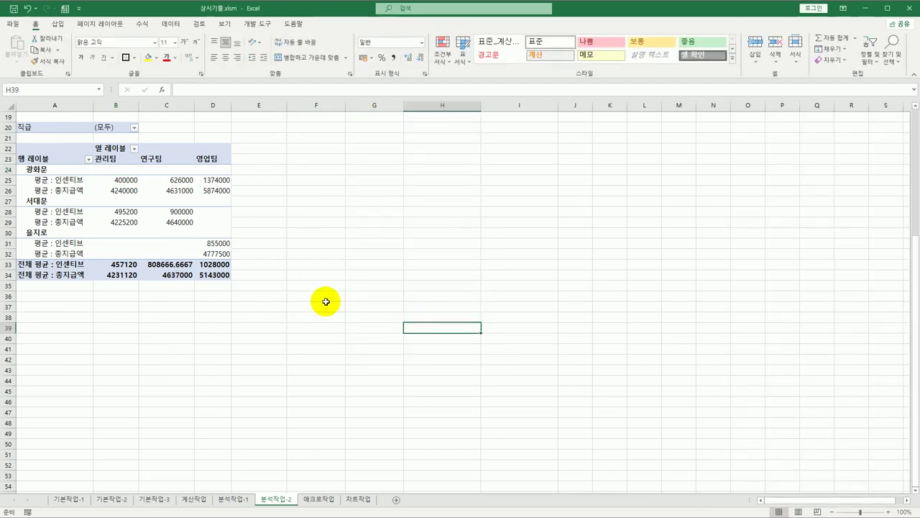
scroll(325, 301, "up", 6)
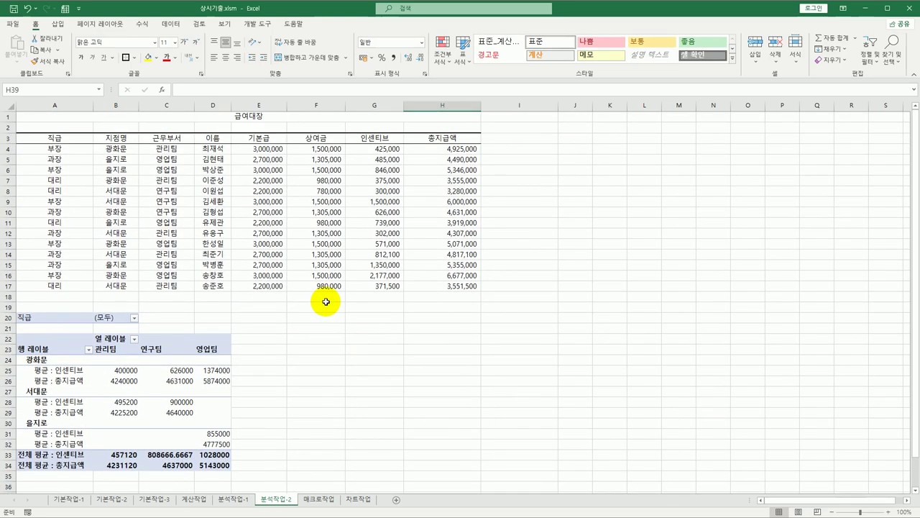
scroll(325, 301, "down", 3)
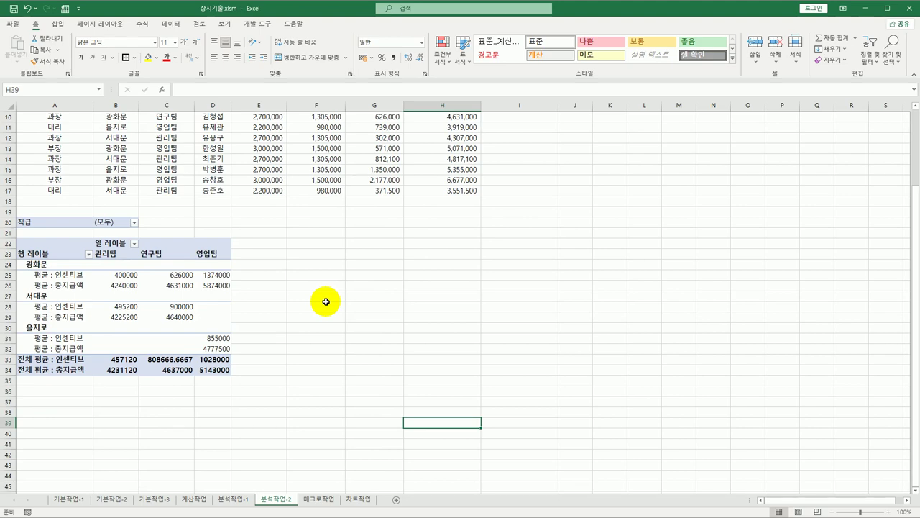
Switch to the 매크로작업 sheet and check the 순이익, 판매금액 and 이익률 cells of the first data row
left_click(318, 497)
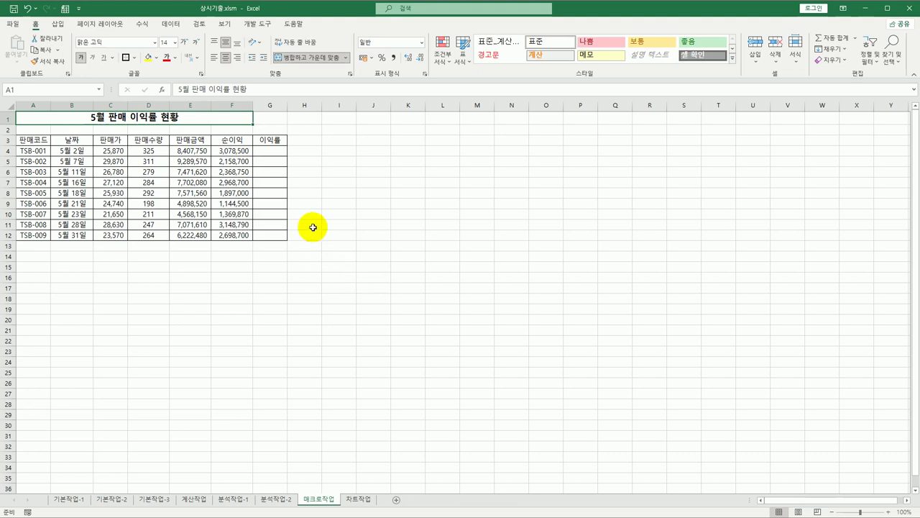
left_click(244, 149)
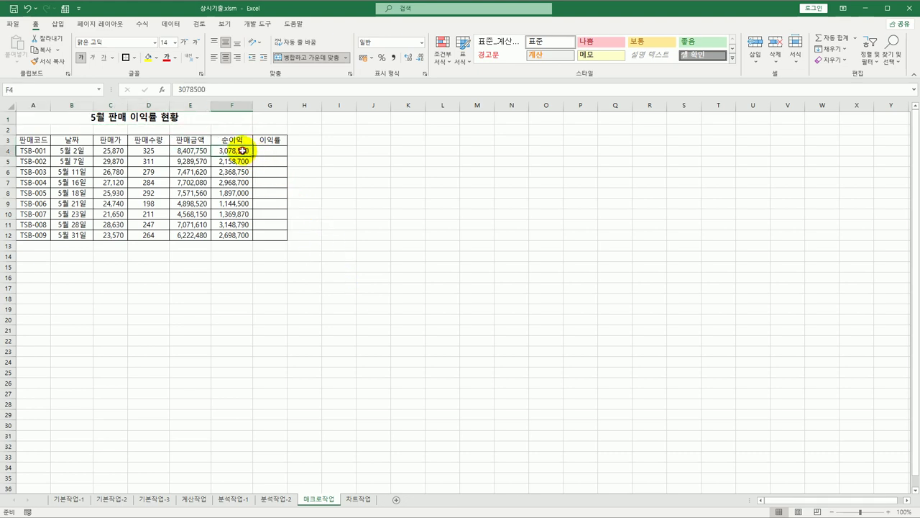
left_click(206, 151)
left_click(266, 152)
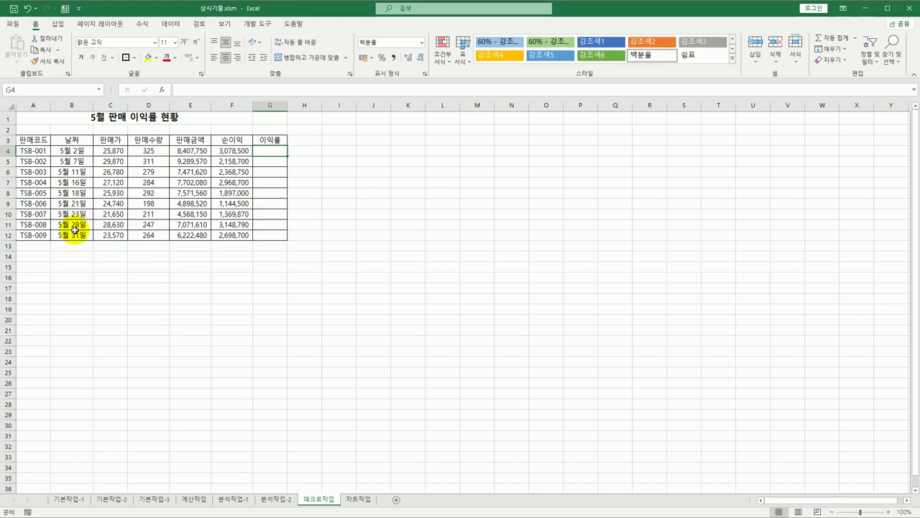
left_click(329, 161)
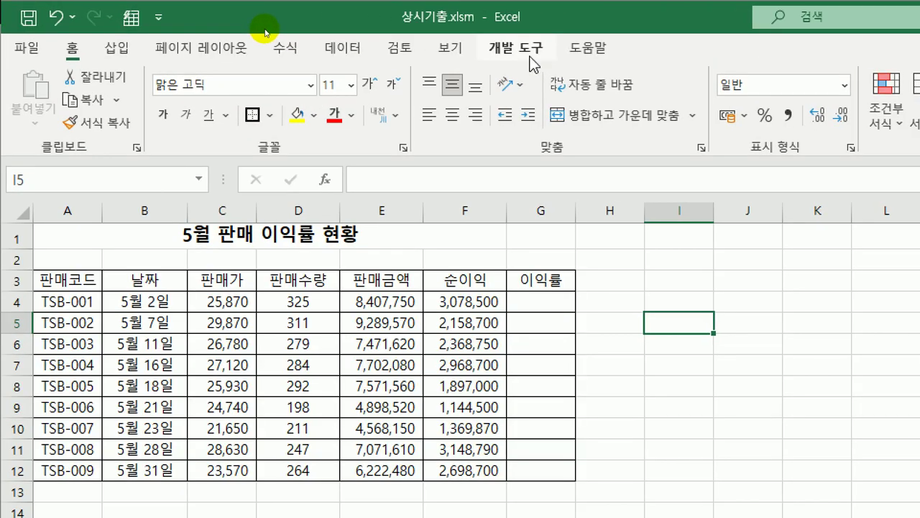
Draw a form-control button below the sales table, covering about cells B14:C15
left_click(264, 30)
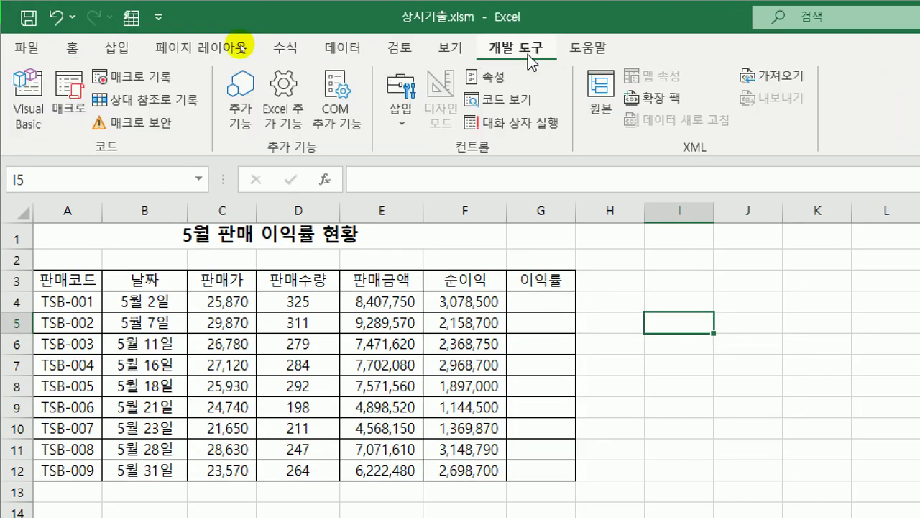
left_click(392, 118)
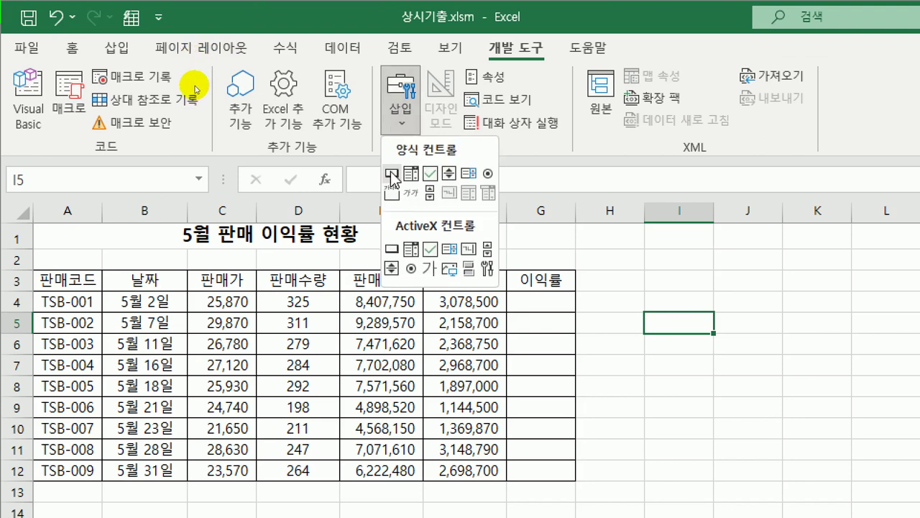
left_click(392, 175)
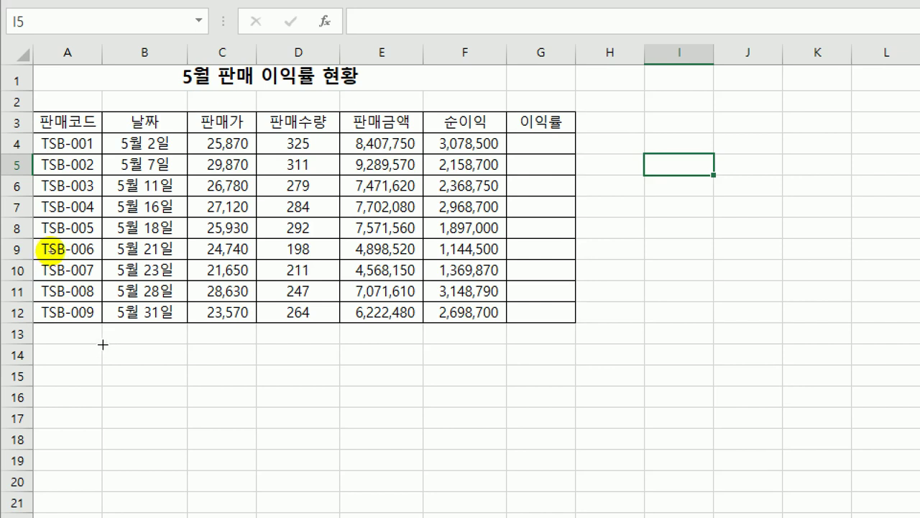
mouse_move(103, 344)
left_mouse_down()
mouse_move(240, 371)
mouse_move(239, 390)
left_mouse_up()
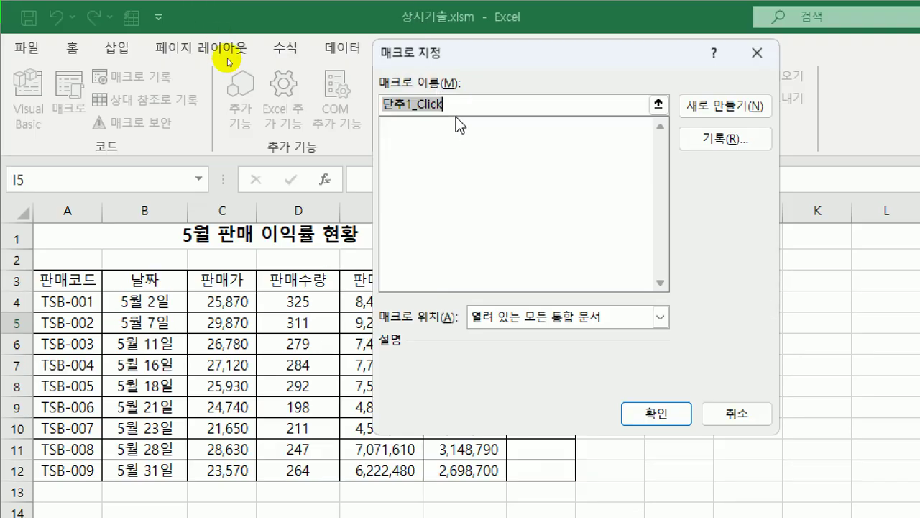
Name the button's macro 이익률 and start recording it in the current workbook
type("dl")
key("BackSpace")
key("BackSpace")
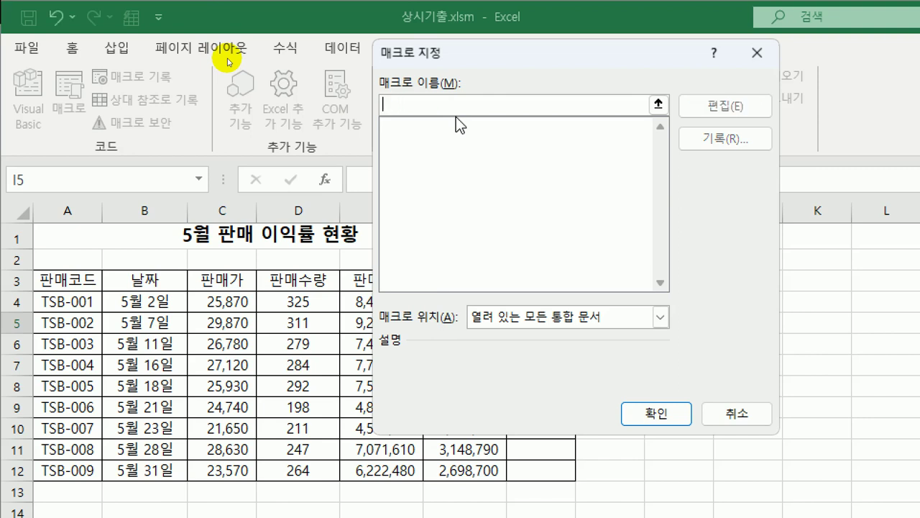
type("이익률")
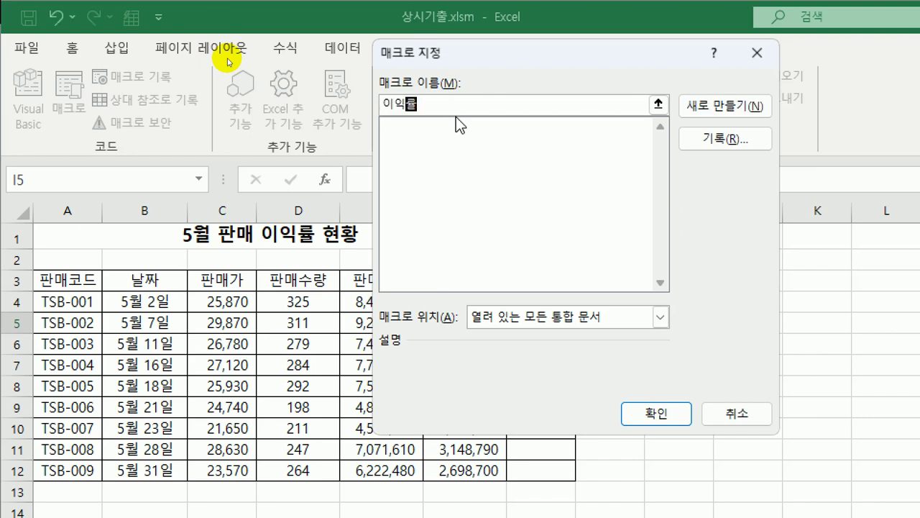
left_click(688, 140)
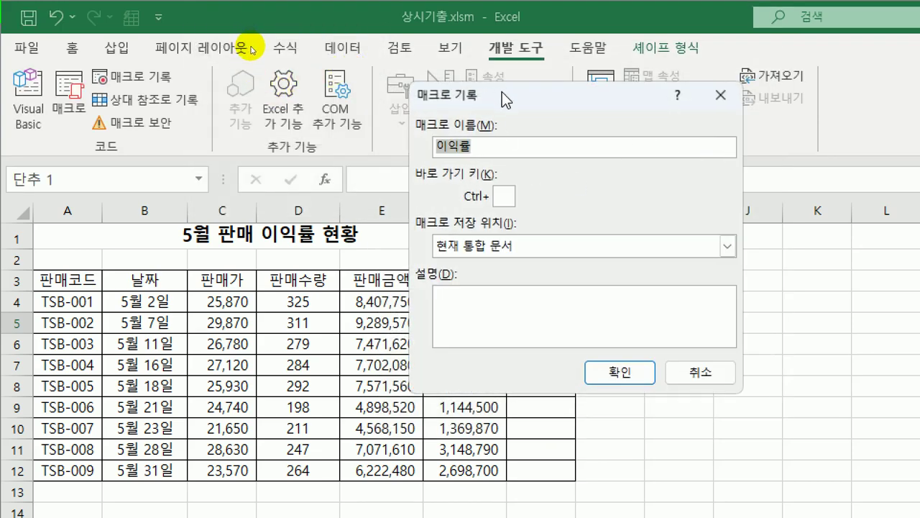
left_click(605, 377)
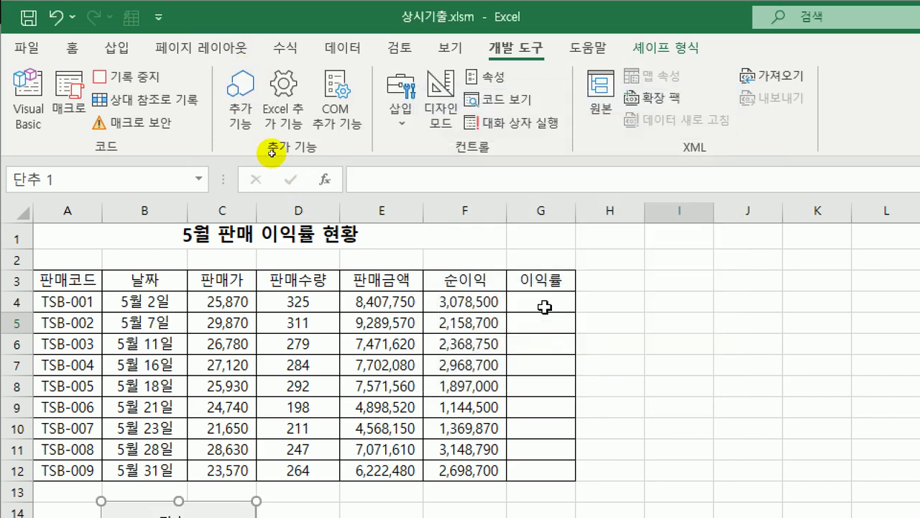
Calculate the first row's profit rate in G4 with the formula =F4/E4
left_click(544, 308)
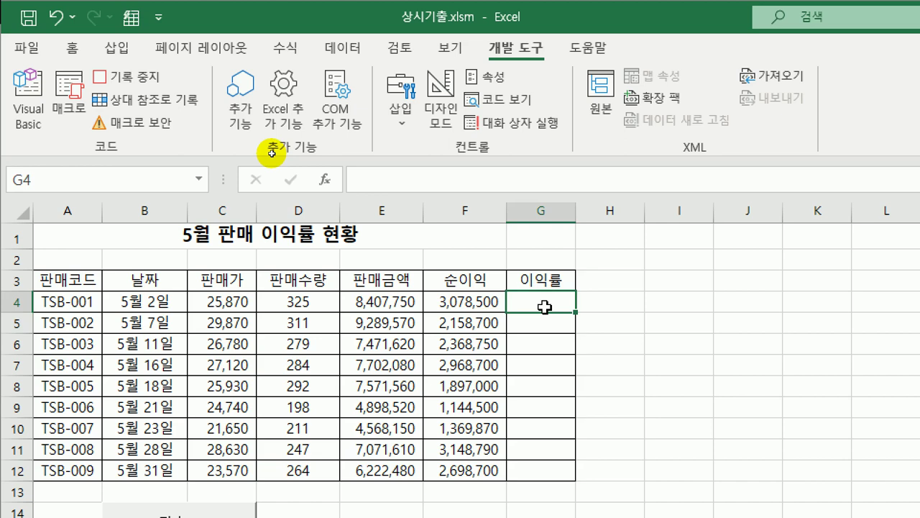
type("=")
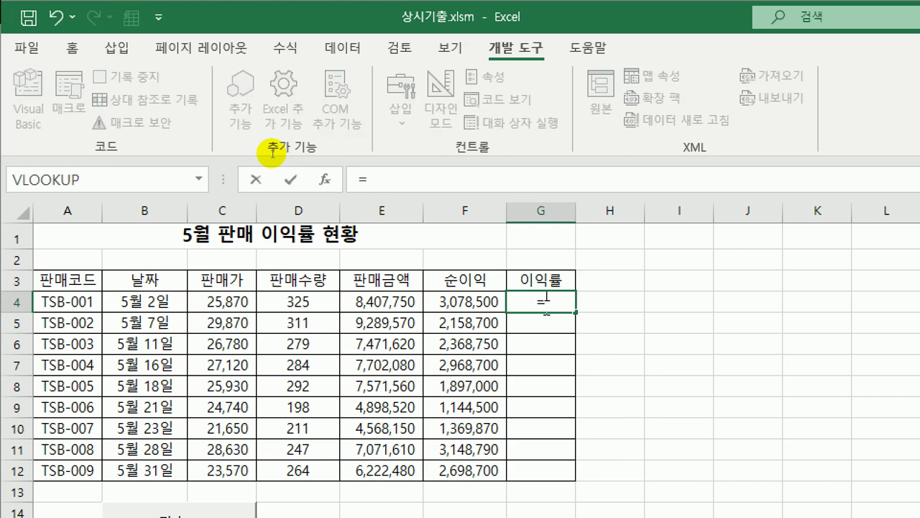
left_click(491, 302)
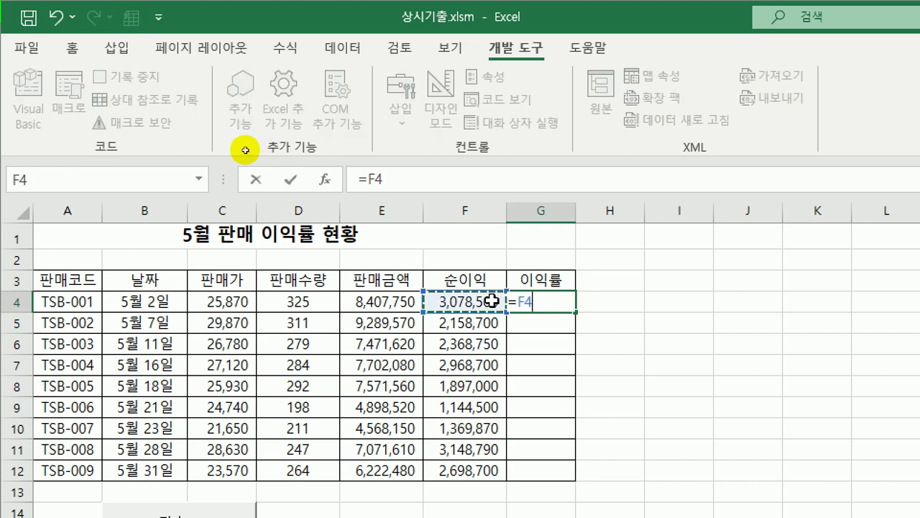
type("/")
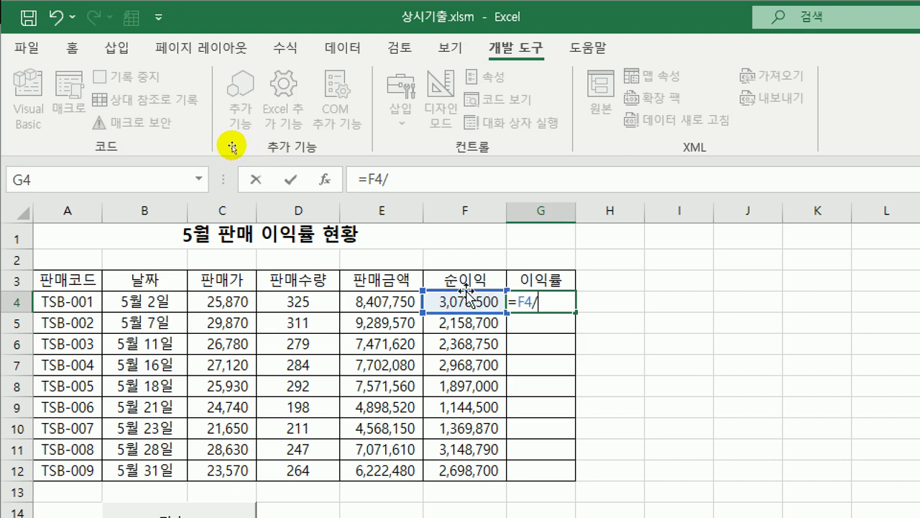
left_click(381, 307)
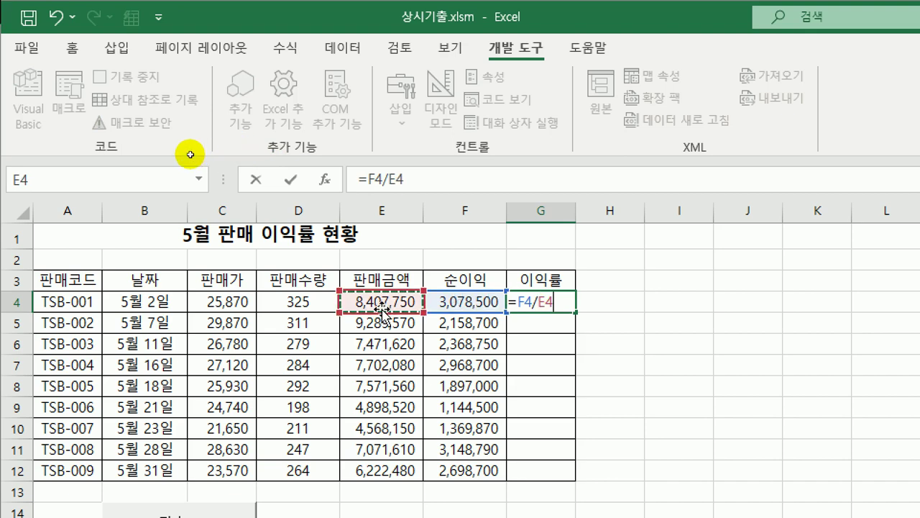
key("Return")
Fill the G4 profit rate formula down to G12 and stop recording the macro
left_click(540, 304)
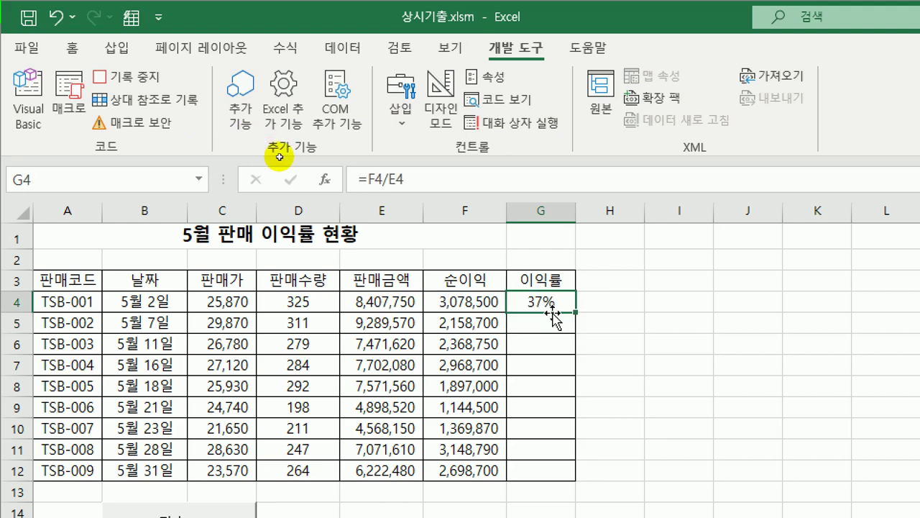
left_click_drag(581, 309, 552, 486)
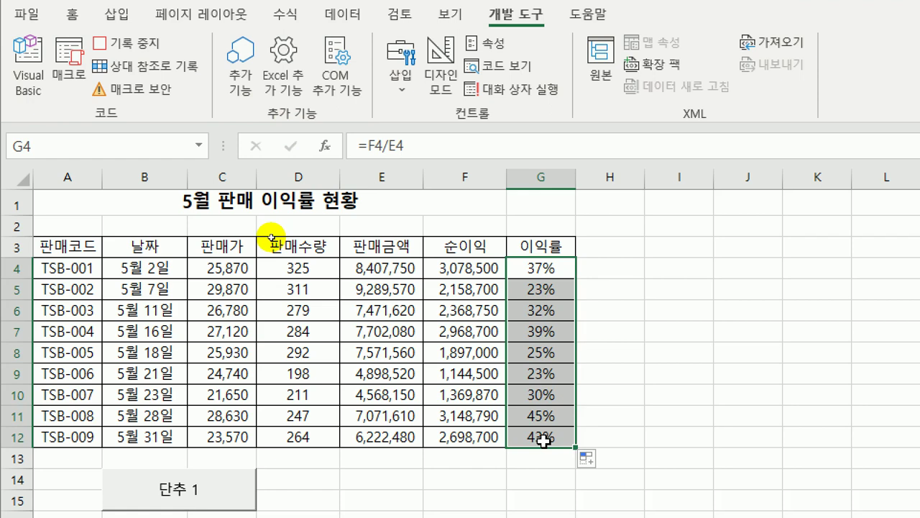
left_click(543, 439)
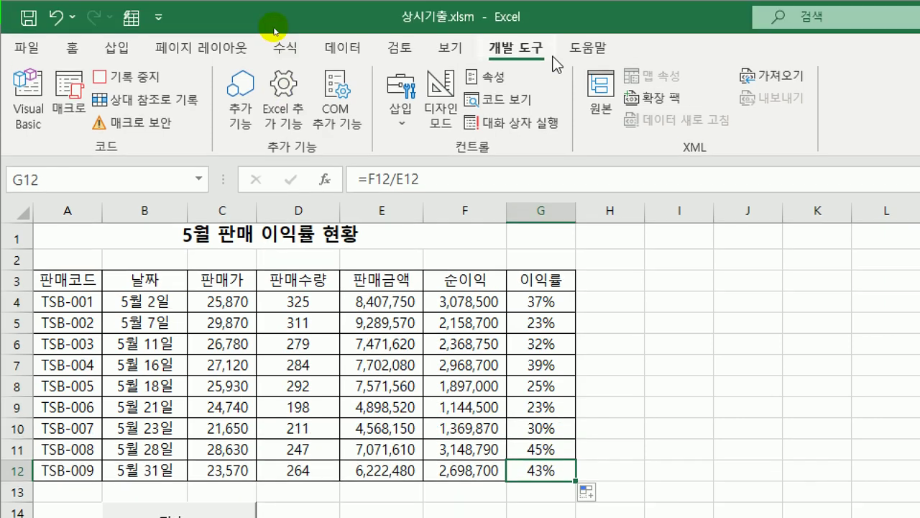
left_click(122, 77)
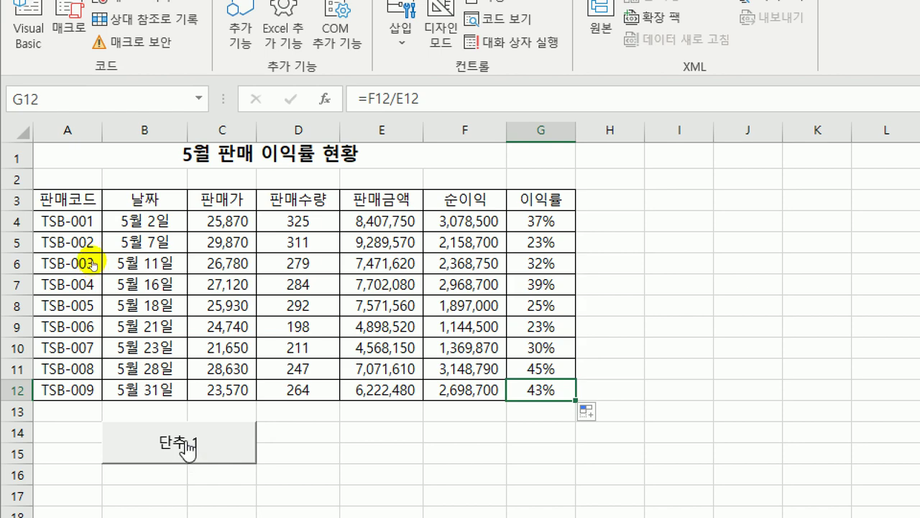
Change the form button's label to 이익률
right_click(186, 441)
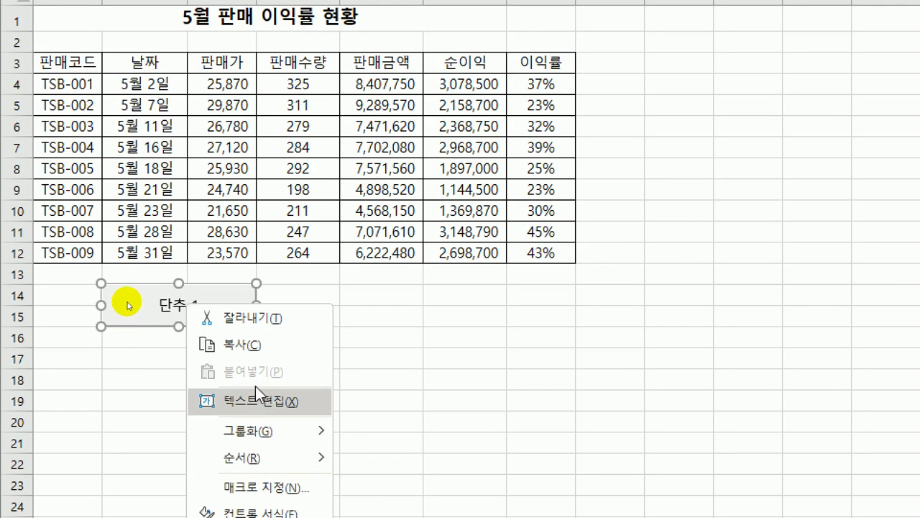
left_click(266, 404)
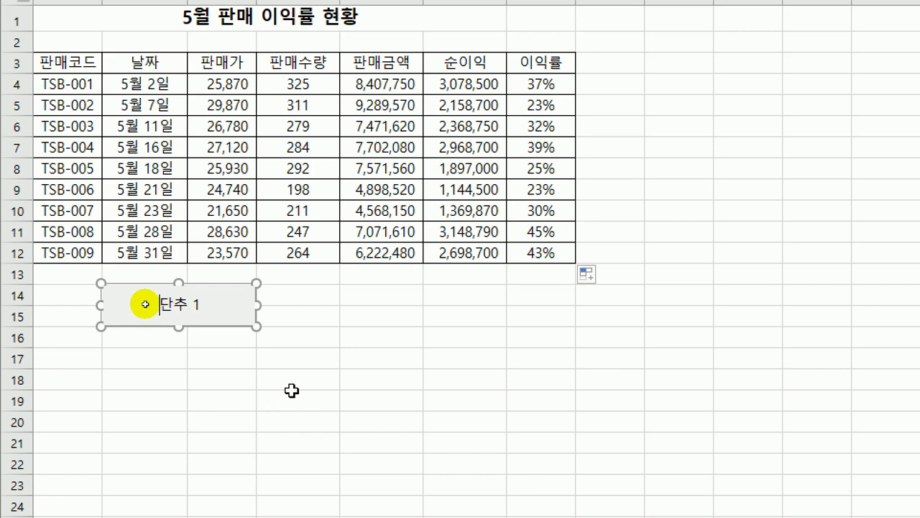
key("ctrl+a")
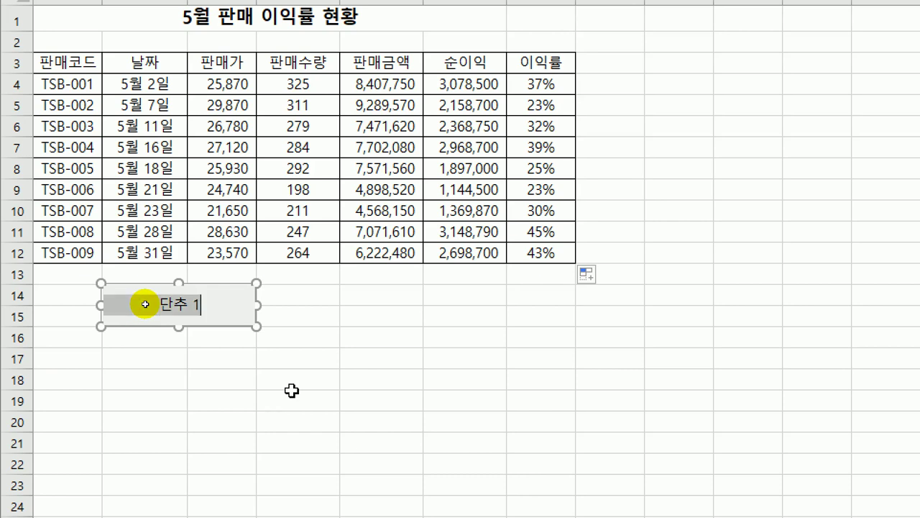
type("이익률")
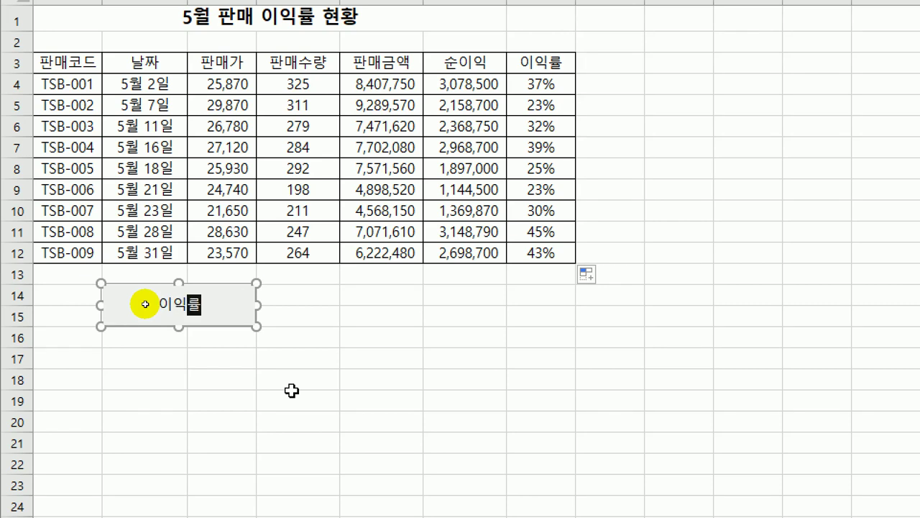
left_click(292, 392)
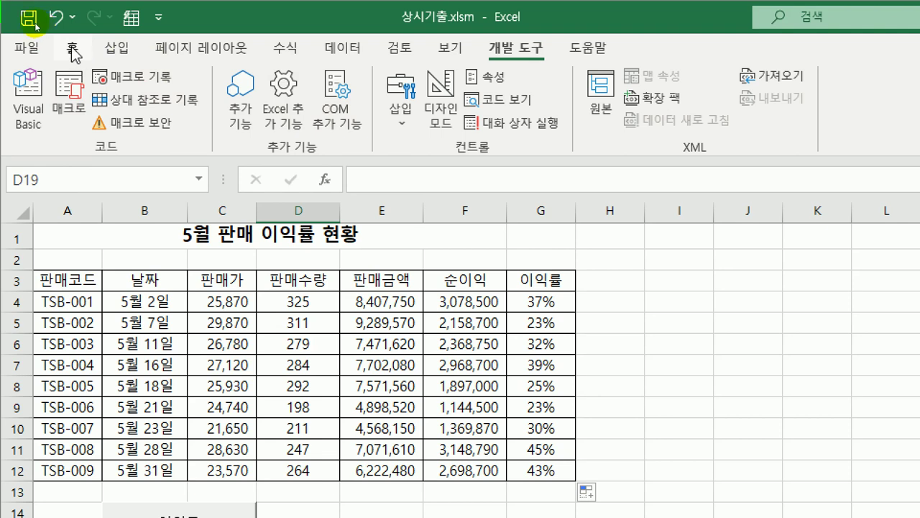
left_click(72, 49)
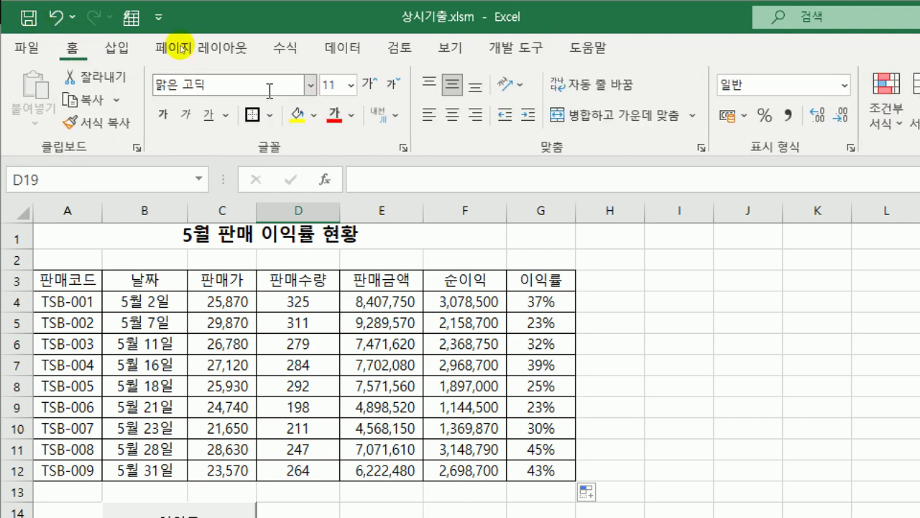
left_click(847, 86)
left_click(847, 86)
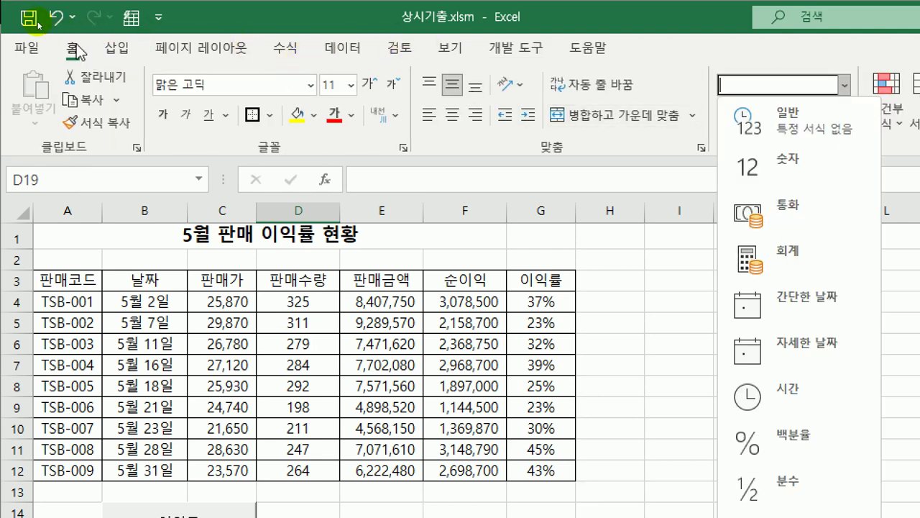
left_click(669, 52)
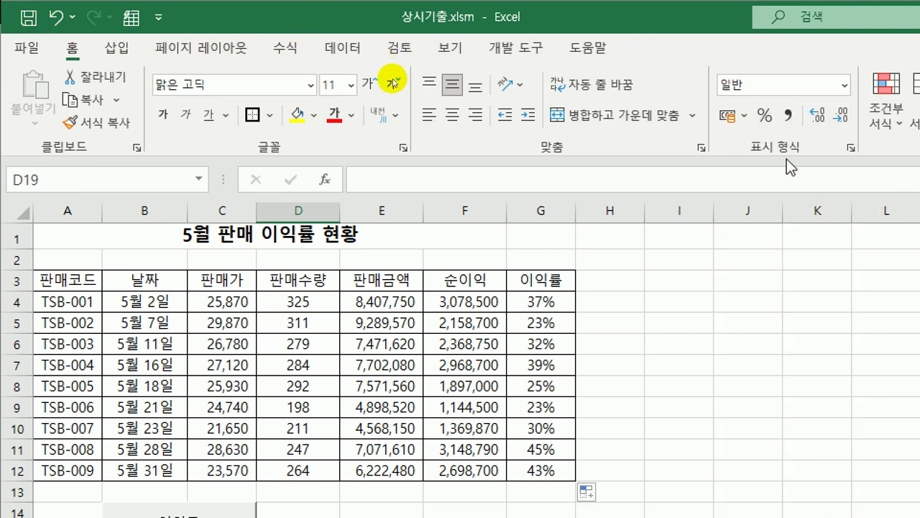
left_click(846, 87)
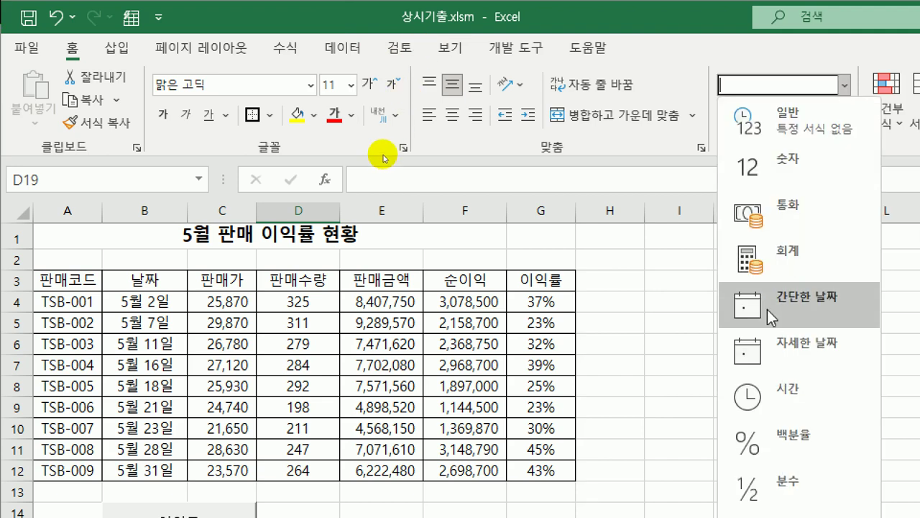
left_click(626, 344)
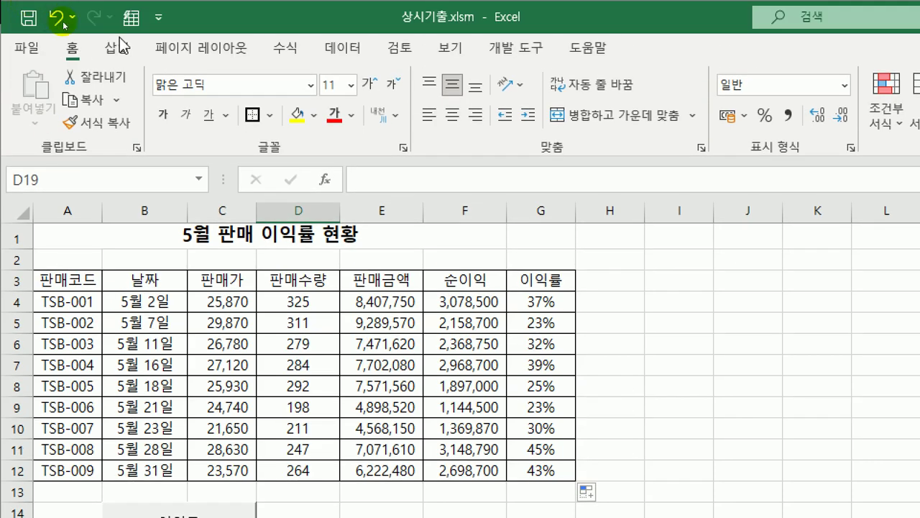
Draw a rounded rectangle over cells E14:F15 and enter 서식 as its text
left_click(117, 48)
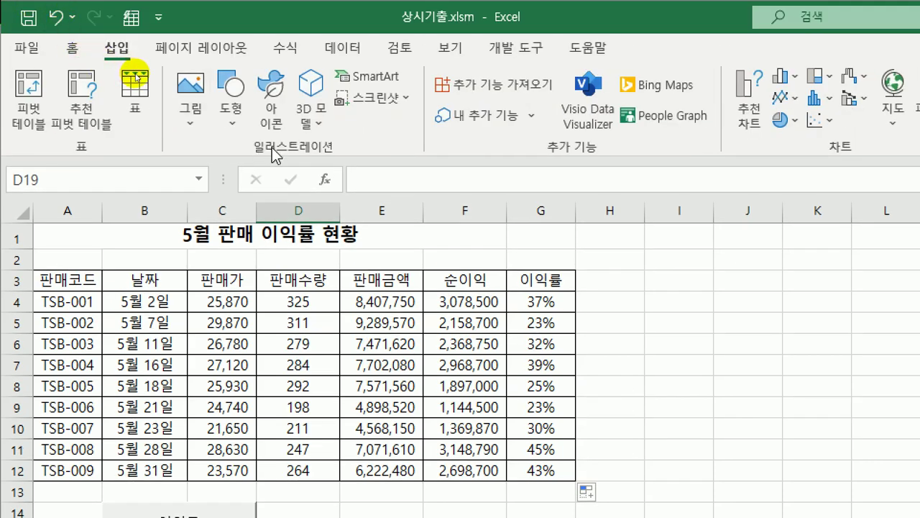
left_click(233, 115)
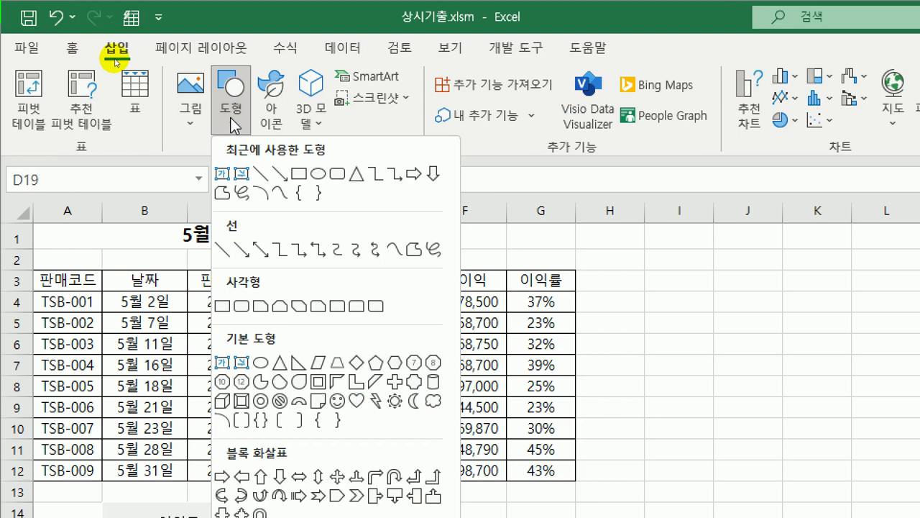
left_click(241, 308)
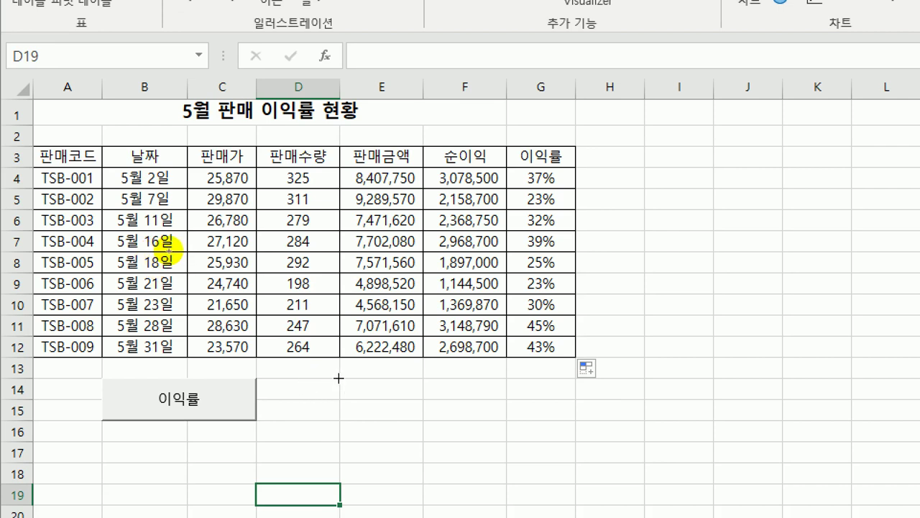
left_click_drag(350, 382, 490, 425)
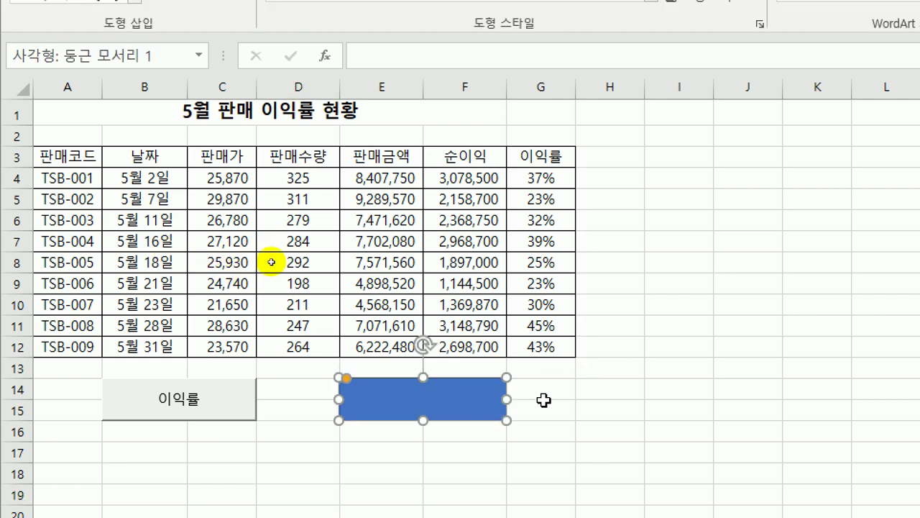
type("서식")
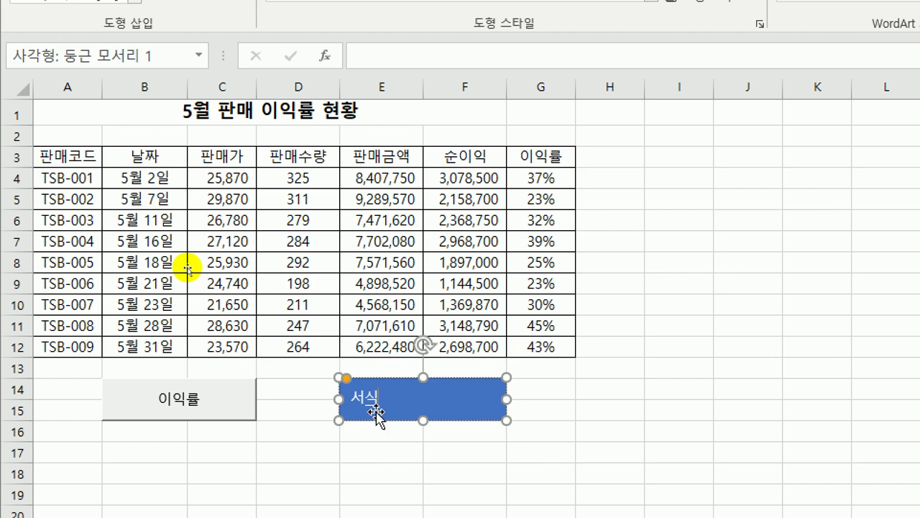
Assign a new macro named 서식 to the rounded rectangle and start recording it in the current workbook
left_click(455, 389)
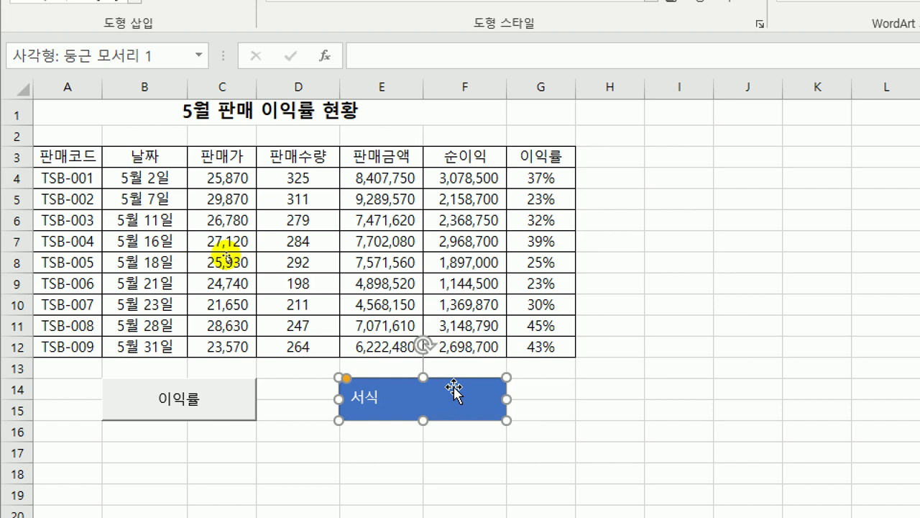
right_click(454, 390)
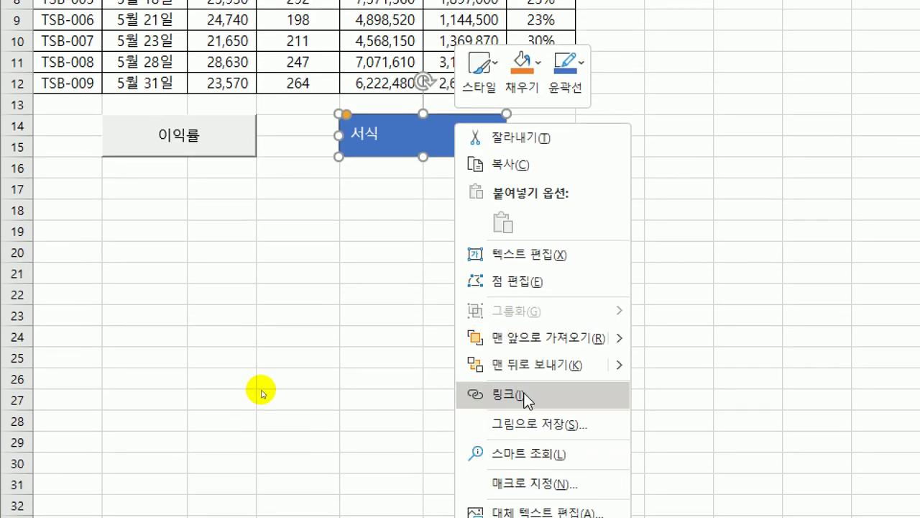
left_click(516, 484)
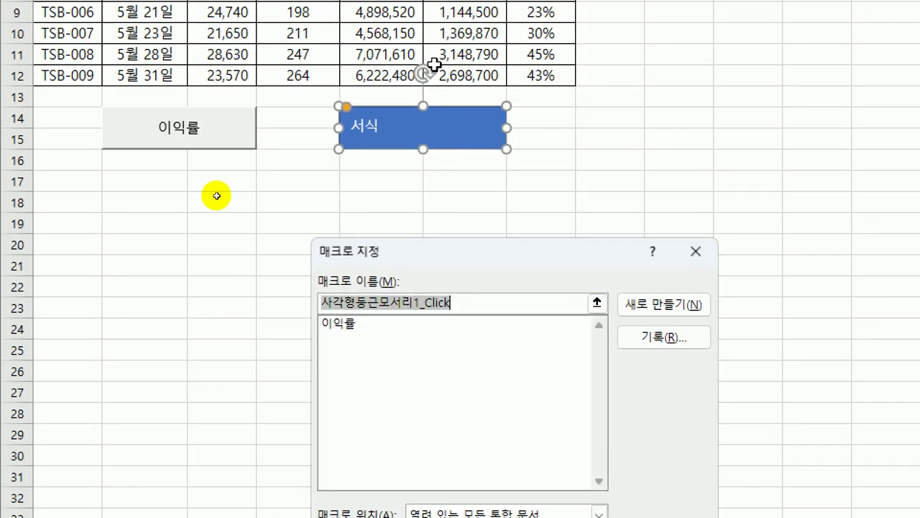
left_click_drag(433, 251, 413, 0)
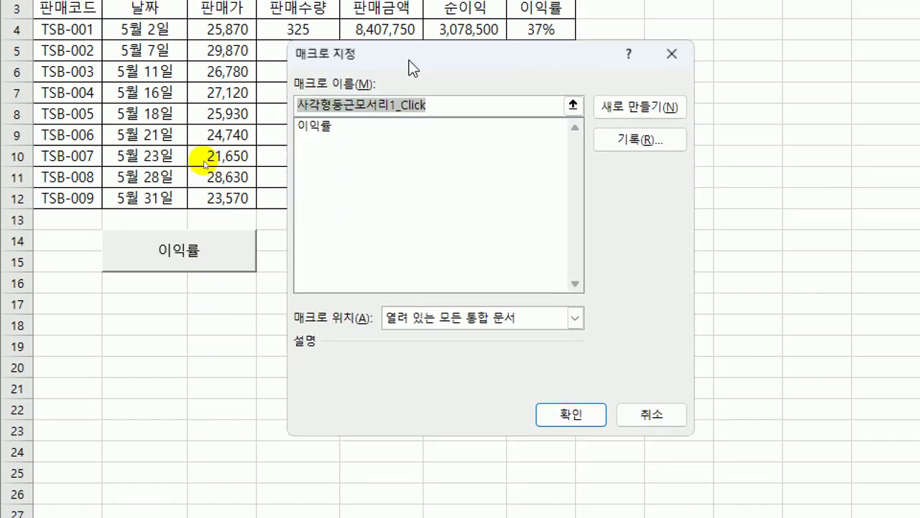
left_click_drag(413, 68, 460, 58)
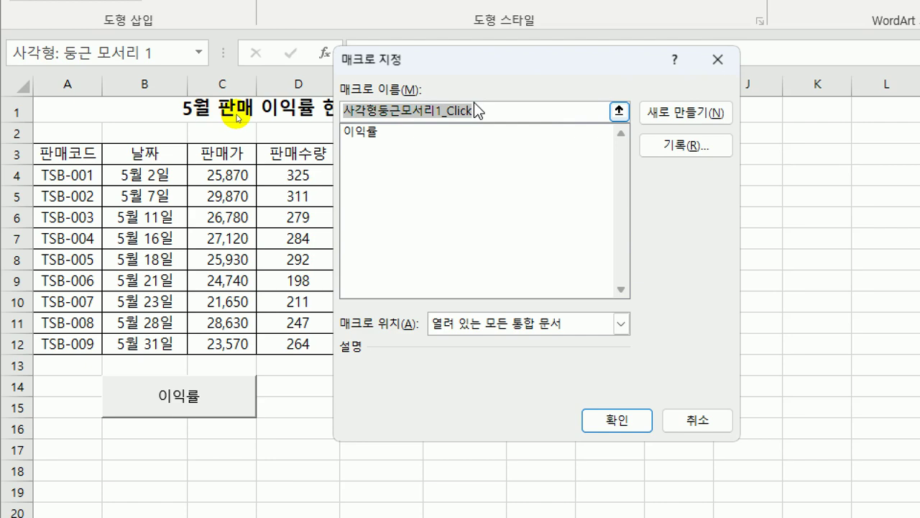
type("서식")
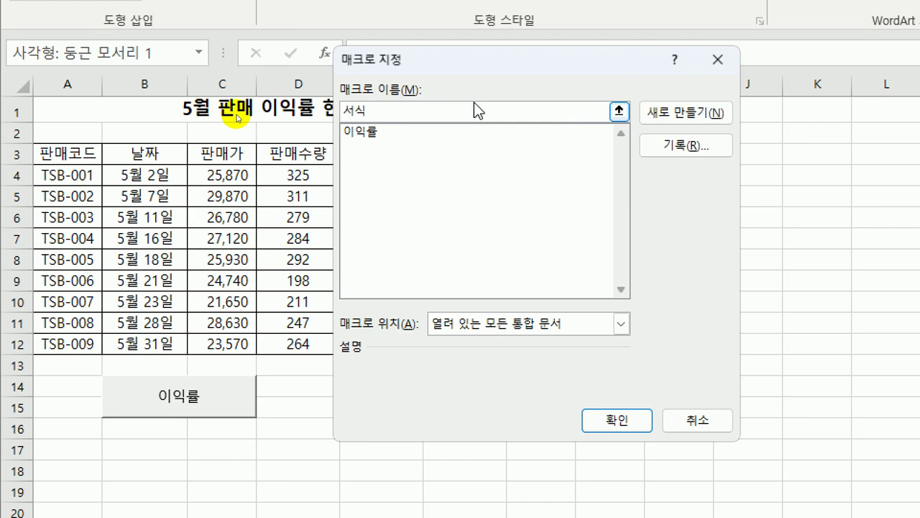
left_click(684, 146)
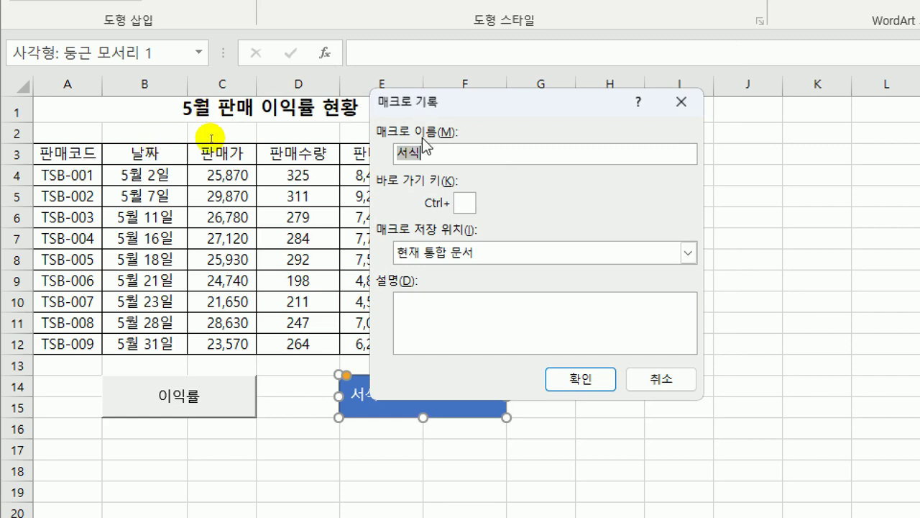
left_click(567, 380)
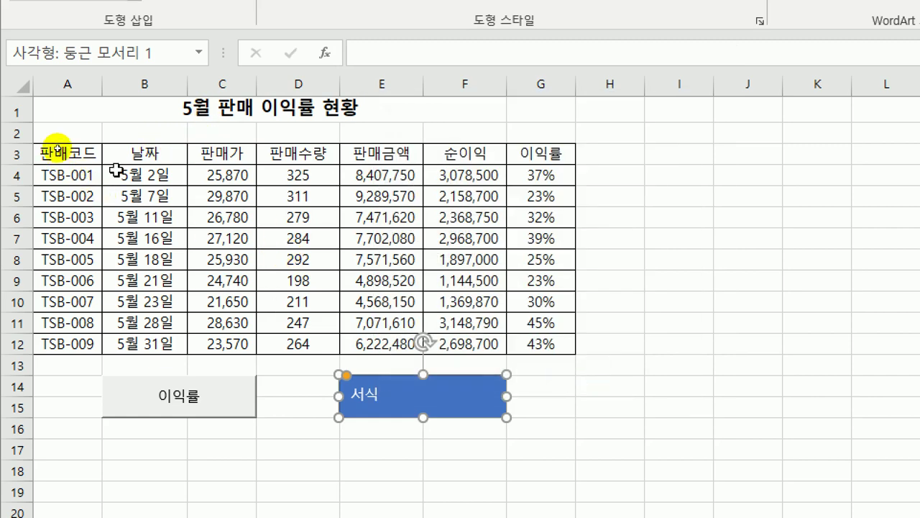
Apply the short date format (간단한 날짜) to the dates in B4:B12
left_click_drag(115, 170, 130, 341)
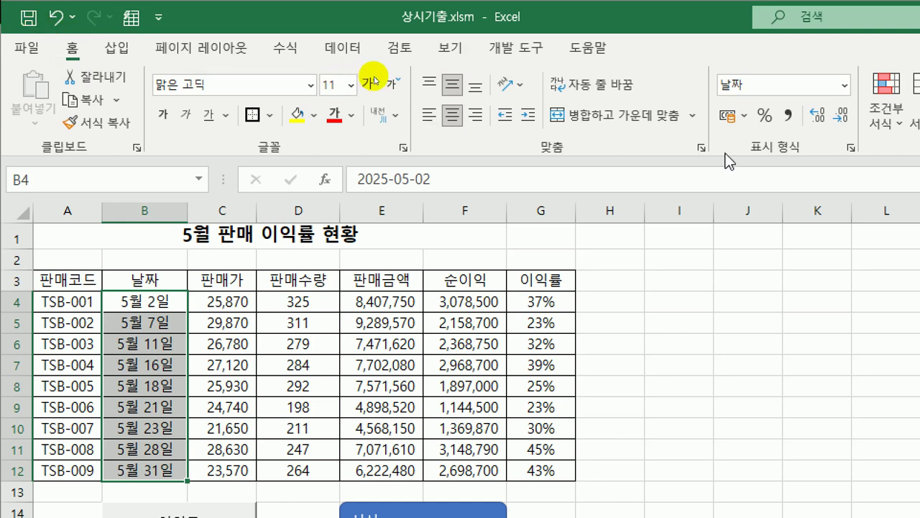
left_click(845, 85)
left_click(784, 323)
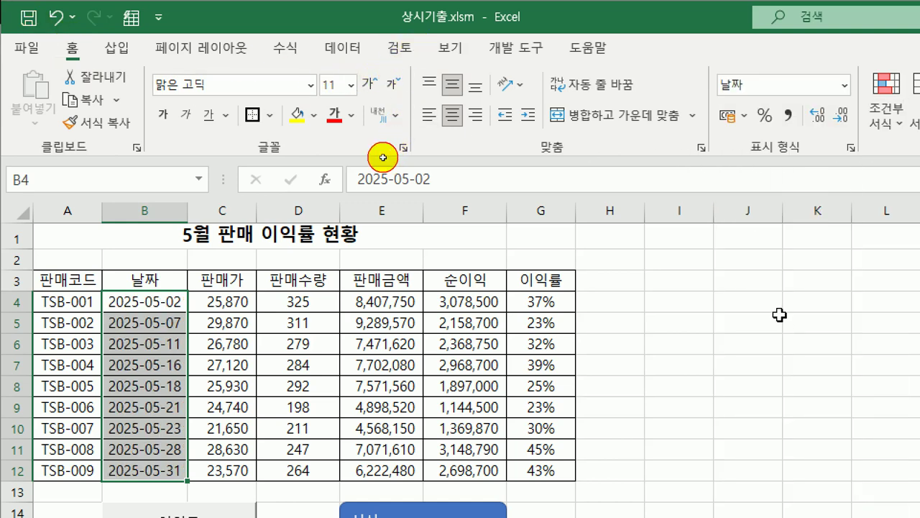
left_click(140, 305)
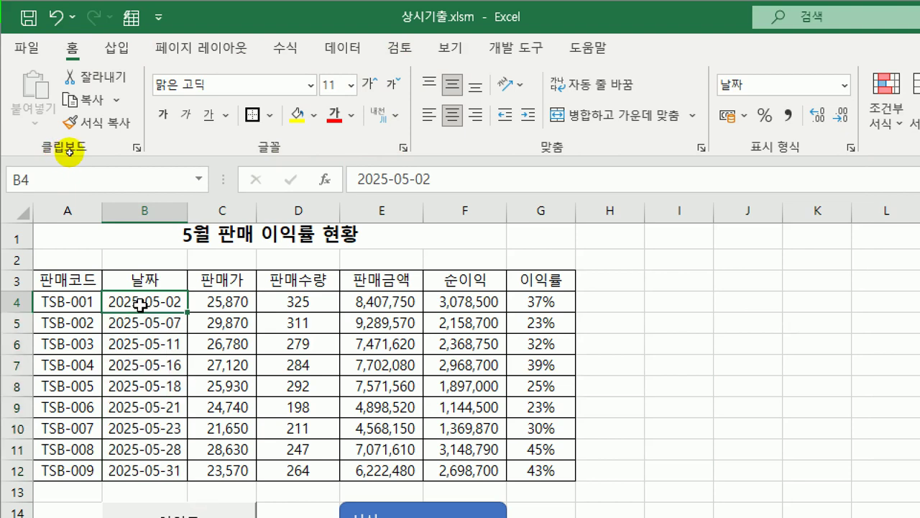
Stop recording the 서식 macro and switch to the 차트작업 sheet
left_click(517, 47)
left_click(129, 76)
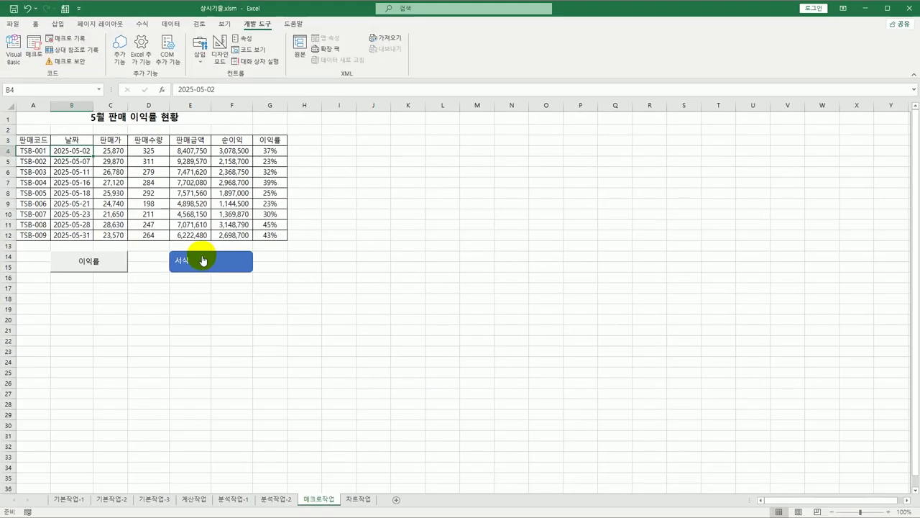
left_click(357, 498)
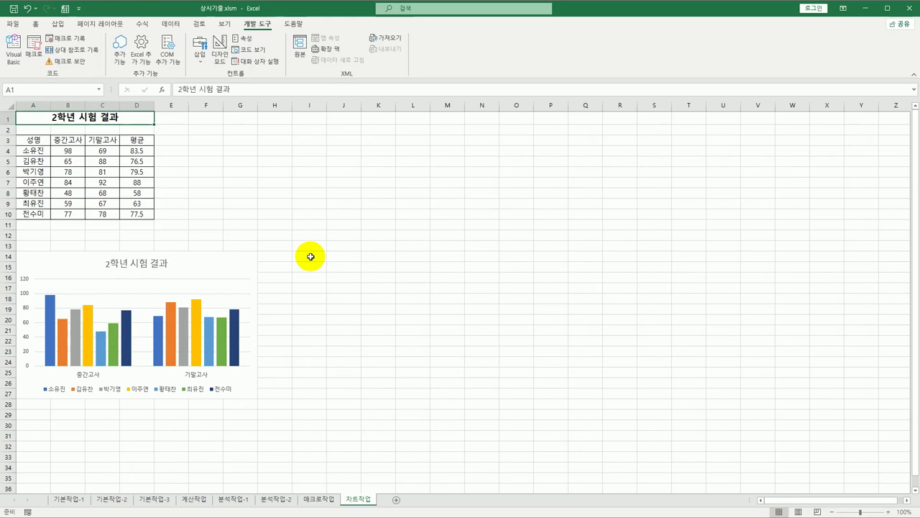
Try adding the 평균 data in D3:D10 to the chart by copying and pasting it, and undo the addition
left_click(249, 261)
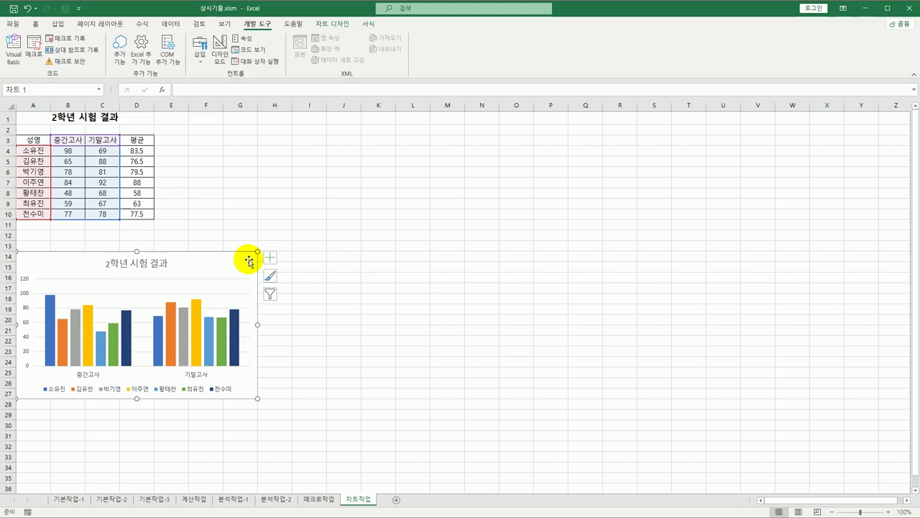
left_click_drag(138, 141, 145, 210)
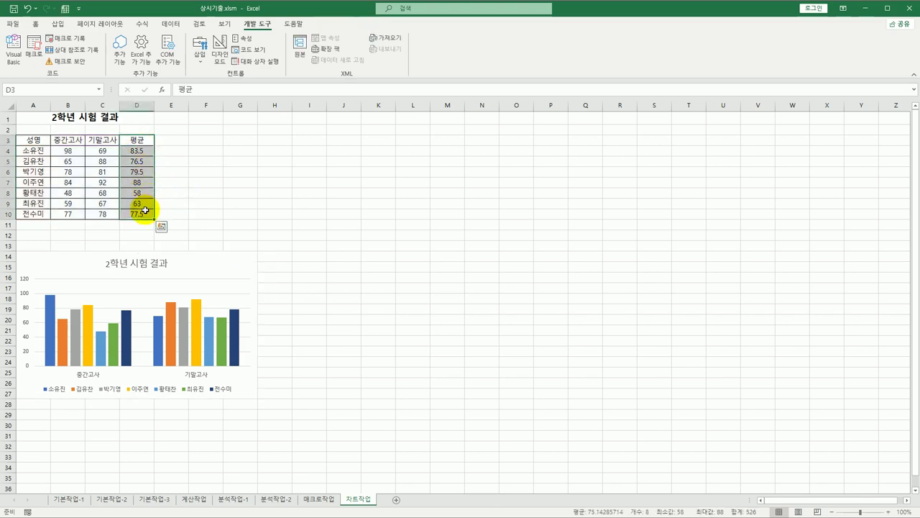
key("ctrl+c")
left_click(196, 259)
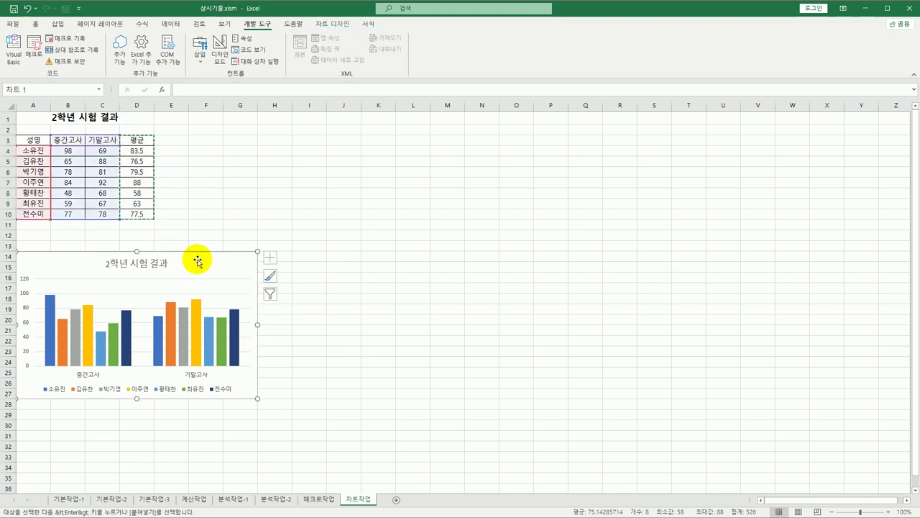
key("ctrl+v")
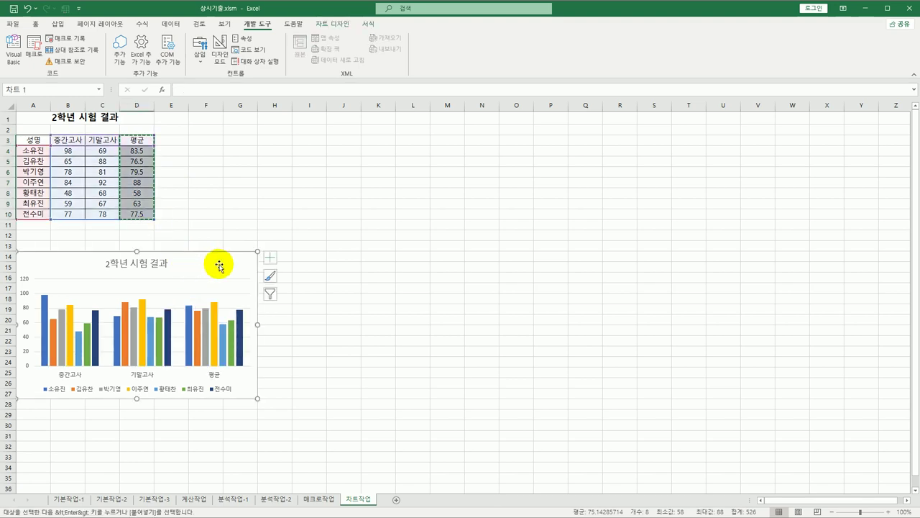
left_click(28, 9)
left_click(309, 214)
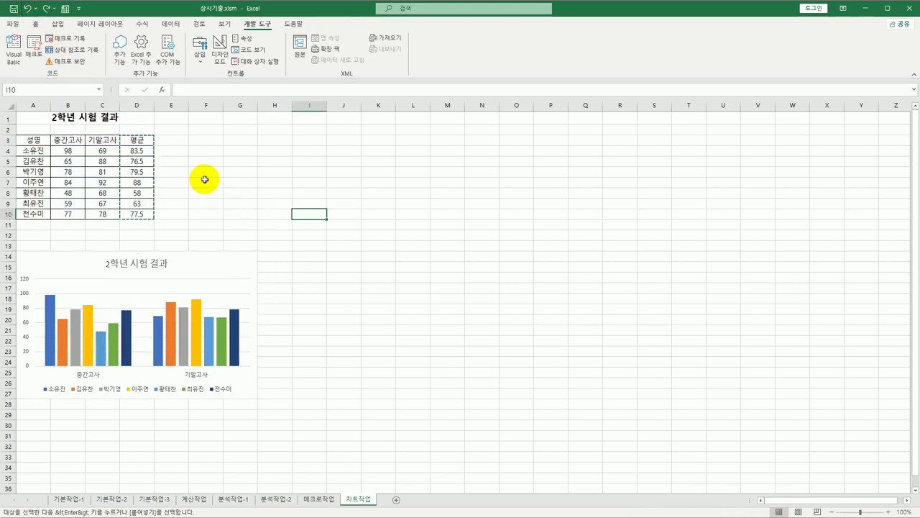
Try moving the 평균 cells D3:D10 onto the chart and undo each move
left_click_drag(145, 141, 191, 341)
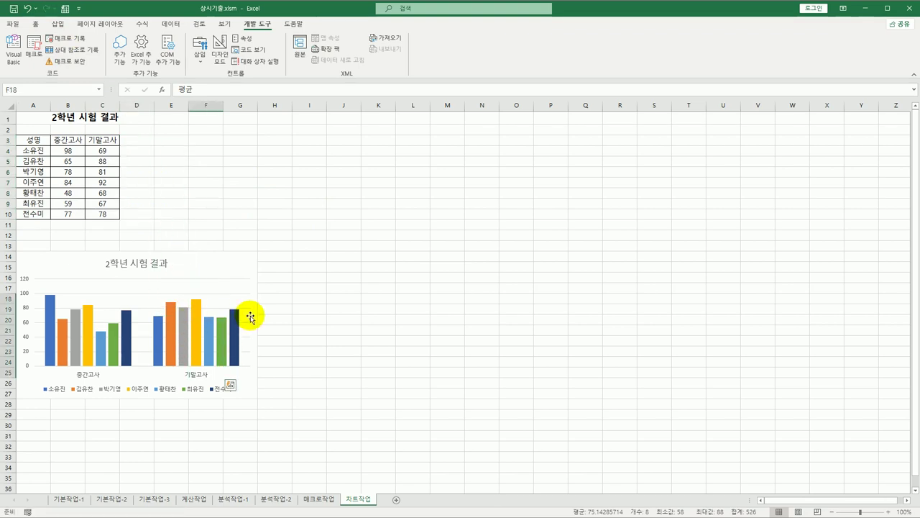
key("ctrl+z")
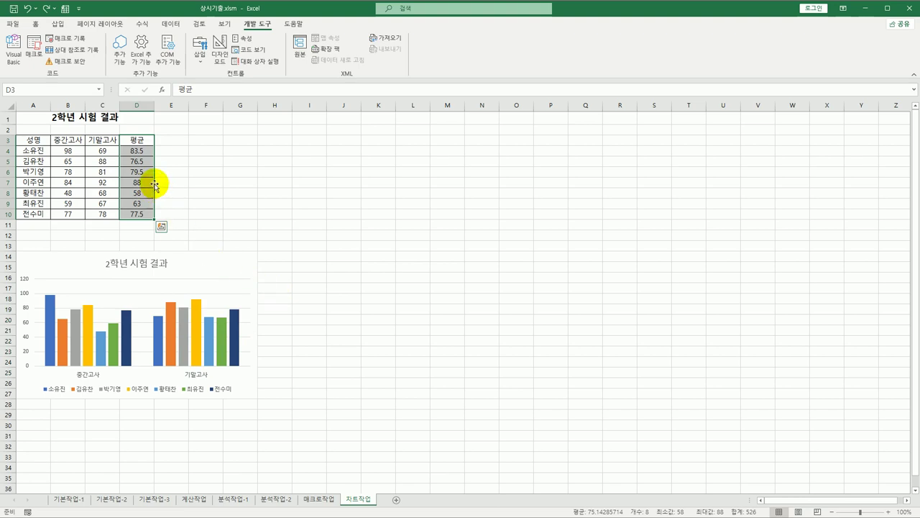
left_click_drag(154, 186, 223, 264)
key("ctrl+z")
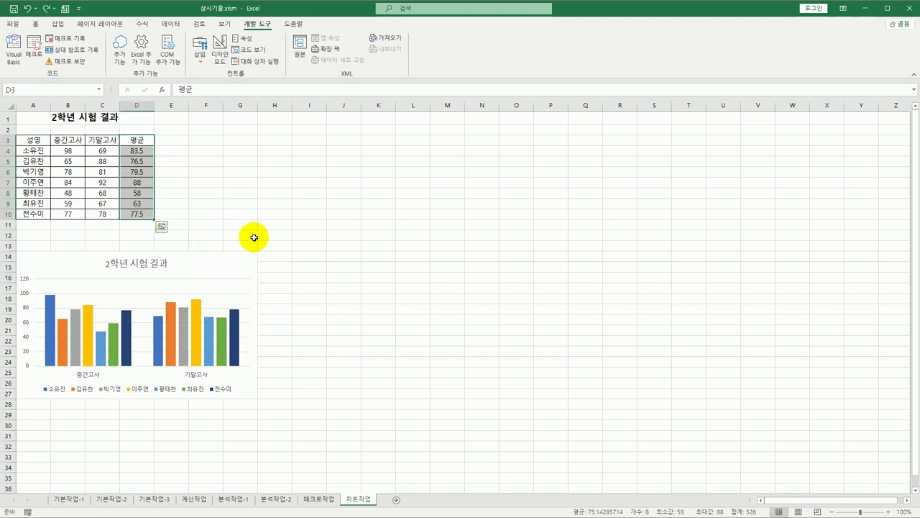
Extend the chart's source data range to A3:D10 so that it includes the 평균 column
left_click(226, 258)
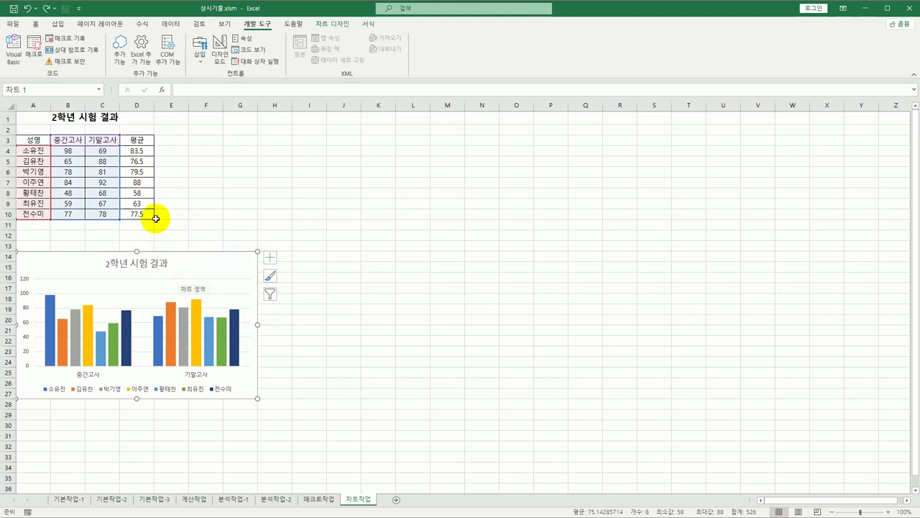
left_click(195, 261)
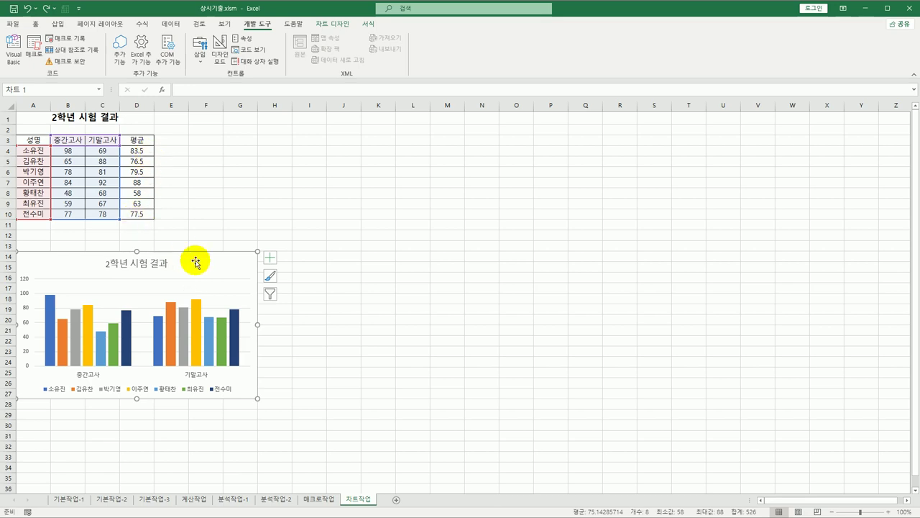
right_click(195, 266)
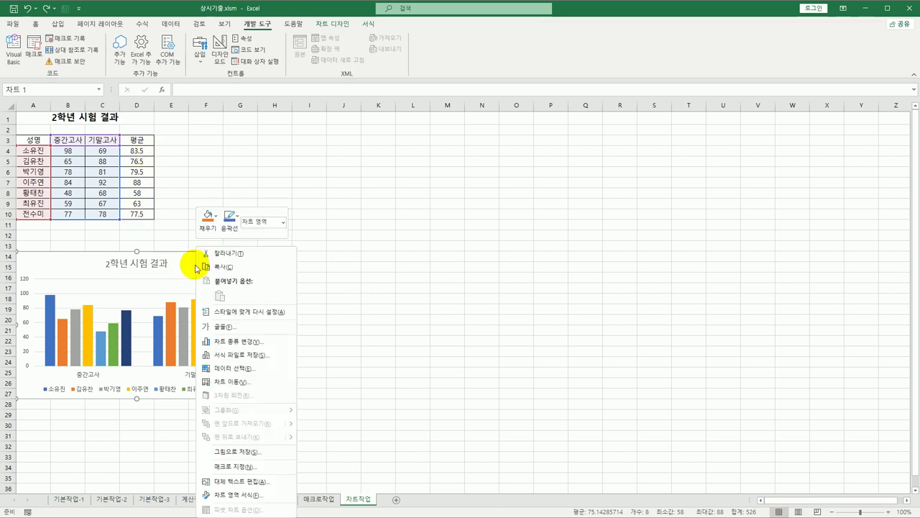
left_click(233, 370)
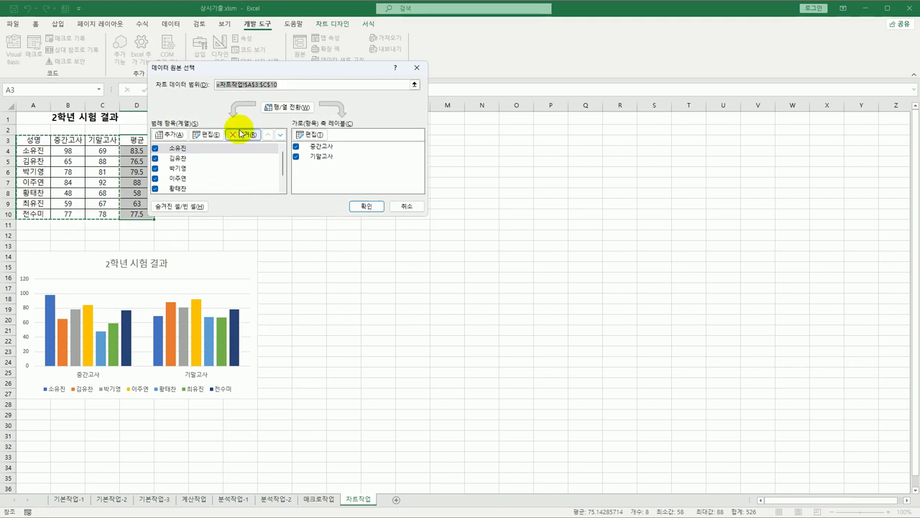
left_click_drag(254, 70, 294, 135)
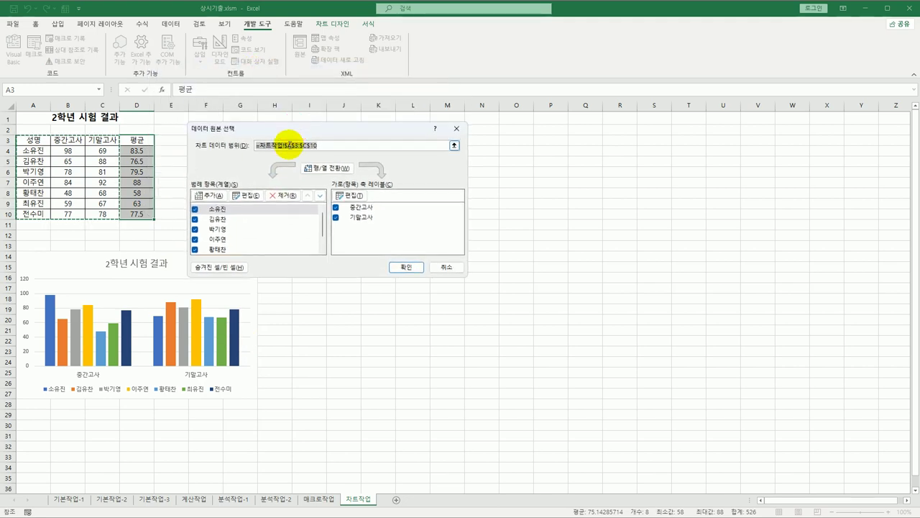
left_click_drag(45, 140, 128, 213)
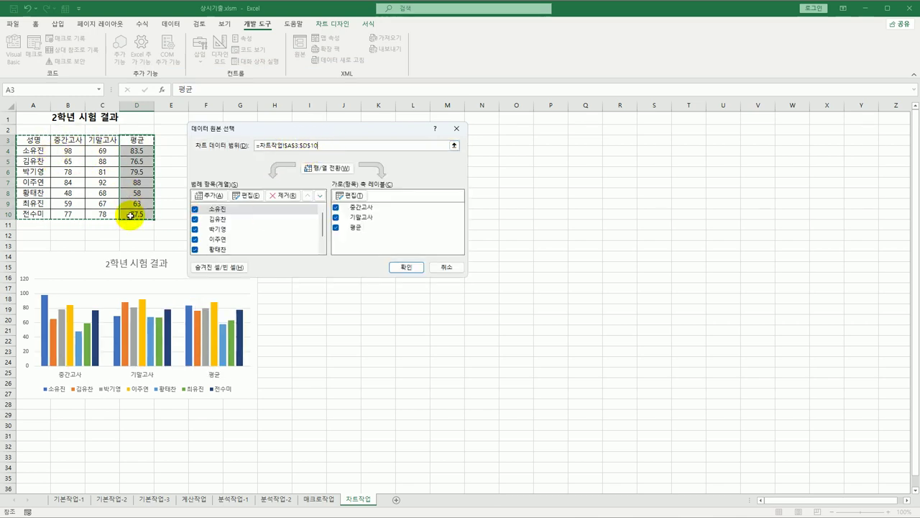
left_click(395, 270)
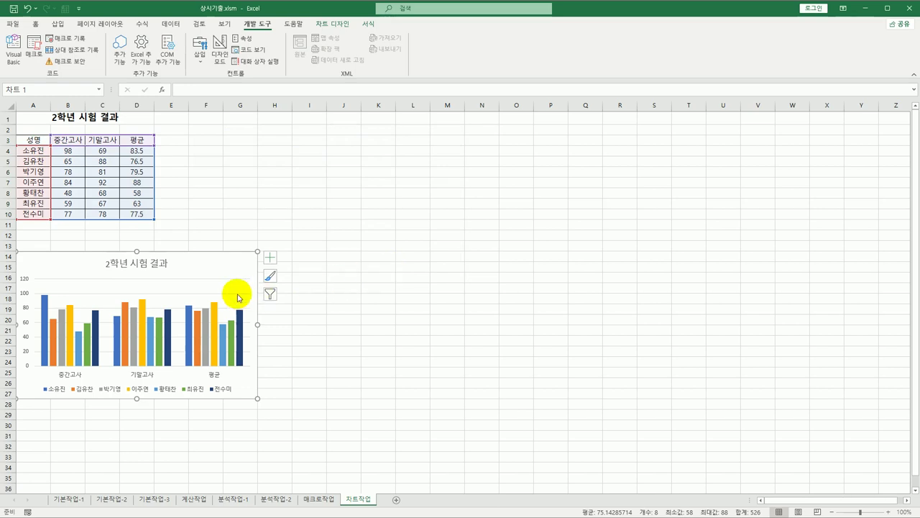
Switch the rows and columns of the chart's source data
right_click(208, 265)
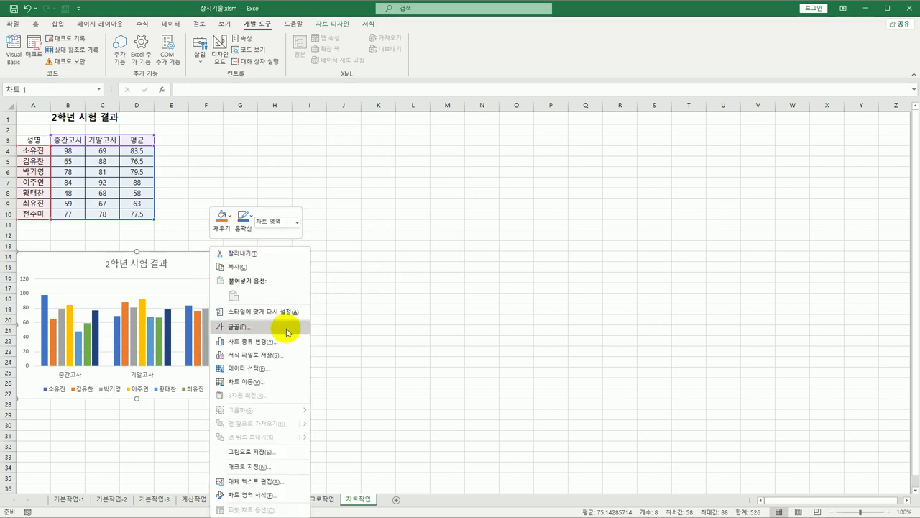
left_click(274, 367)
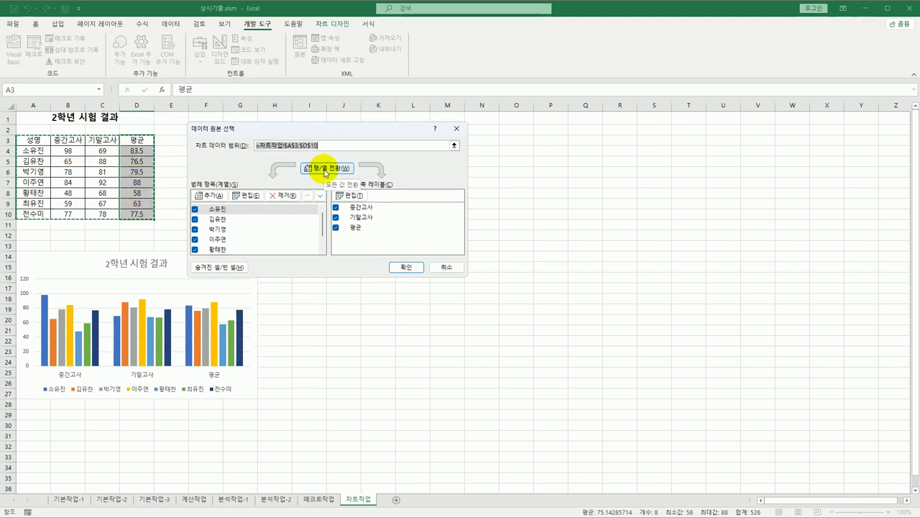
left_click(325, 171)
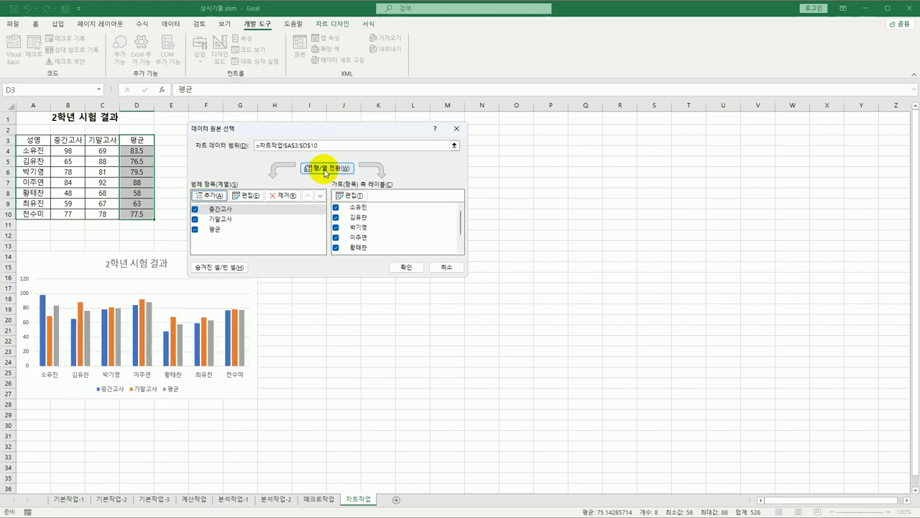
left_click(407, 266)
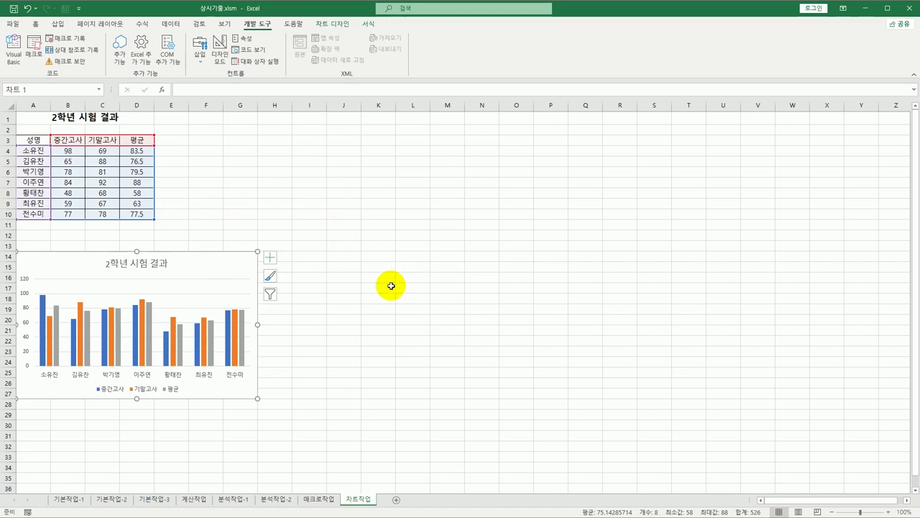
Change the chart type of the 평균 series to a line with markers (표식이 있는 꺾은선형)
scroll(391, 286, "down", 3)
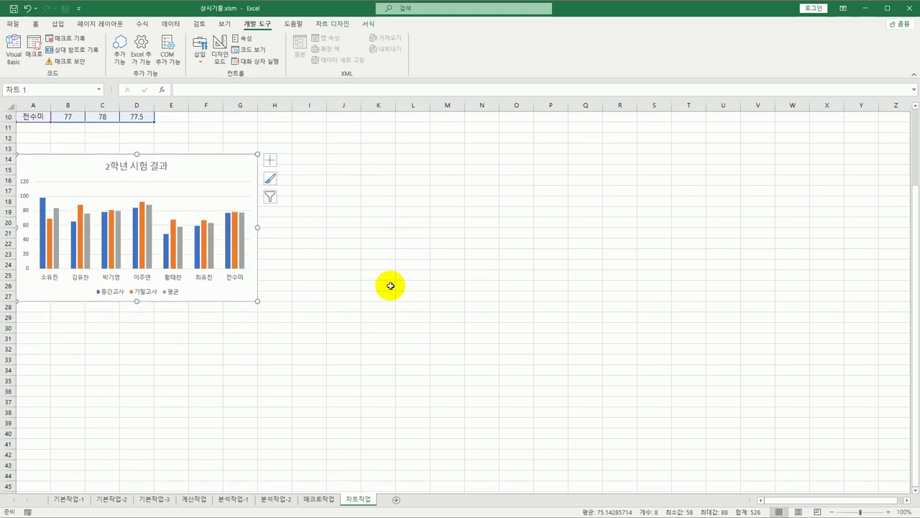
left_click(59, 220)
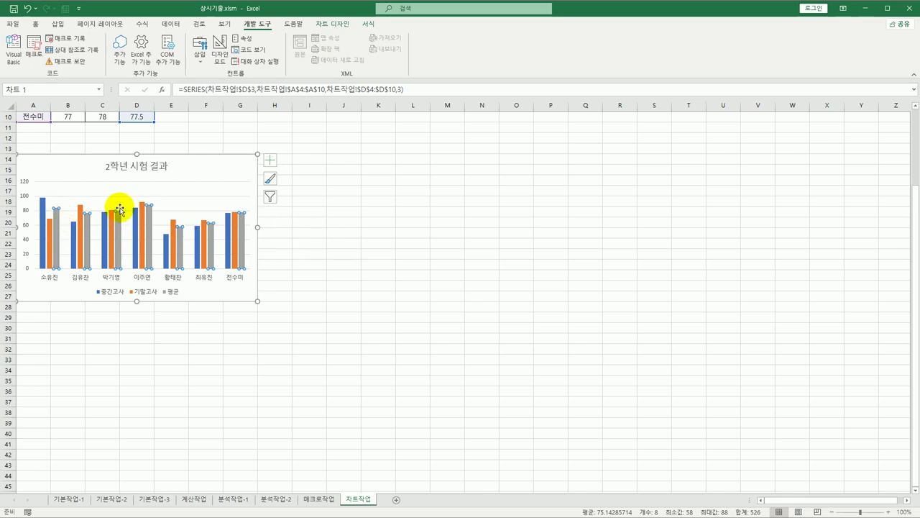
right_click(57, 210)
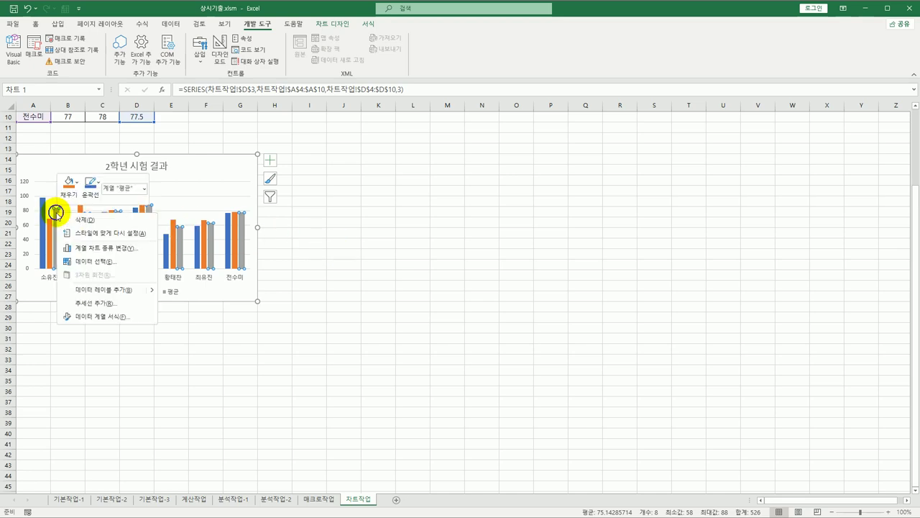
left_click(131, 251)
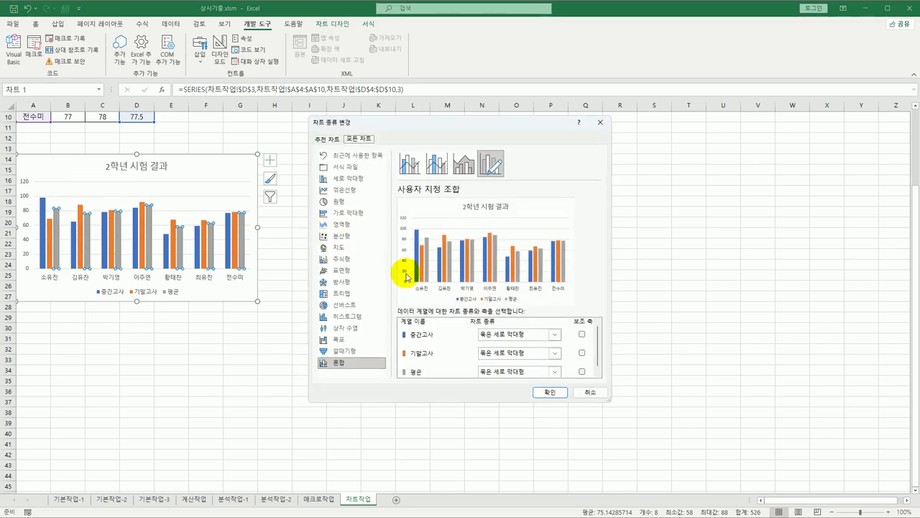
left_click(554, 371)
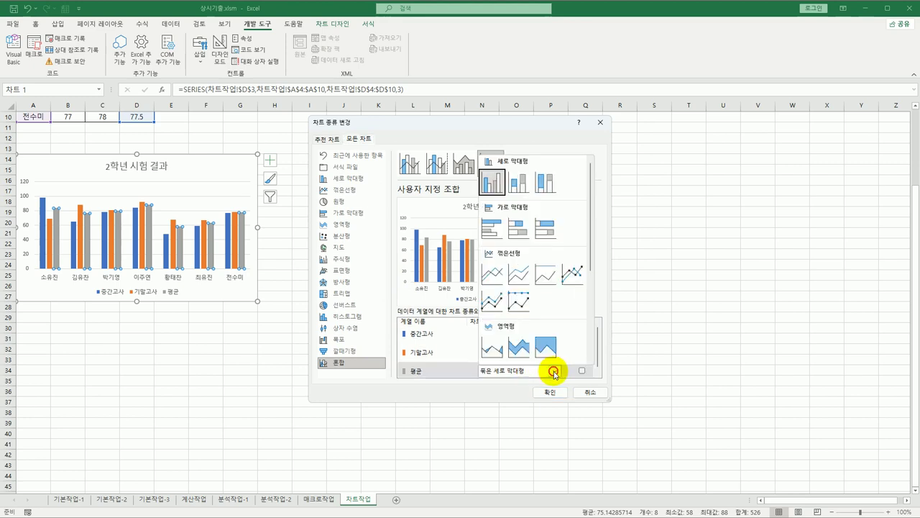
left_click(570, 274)
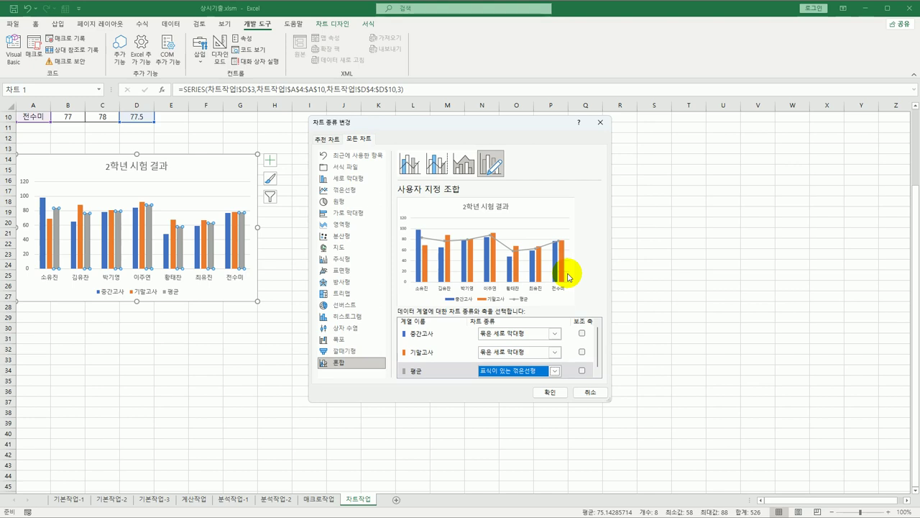
left_click(550, 392)
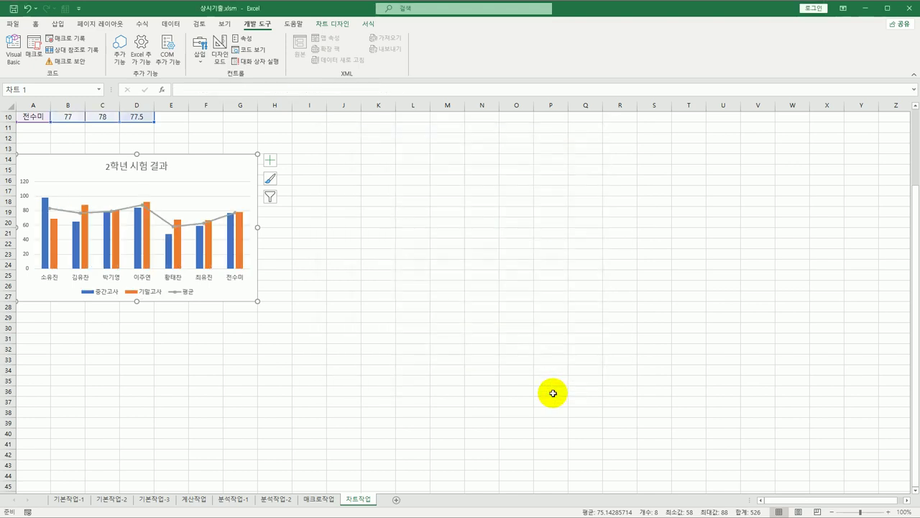
Format the 평균 series line with a width of 4 pt and a smoothed line (완만한 선)
left_click(220, 218)
right_click(220, 219)
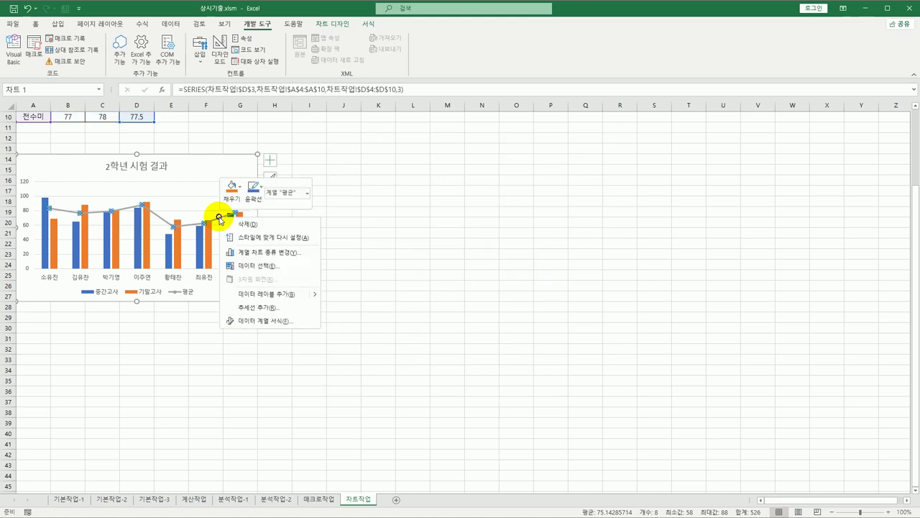
left_click(288, 322)
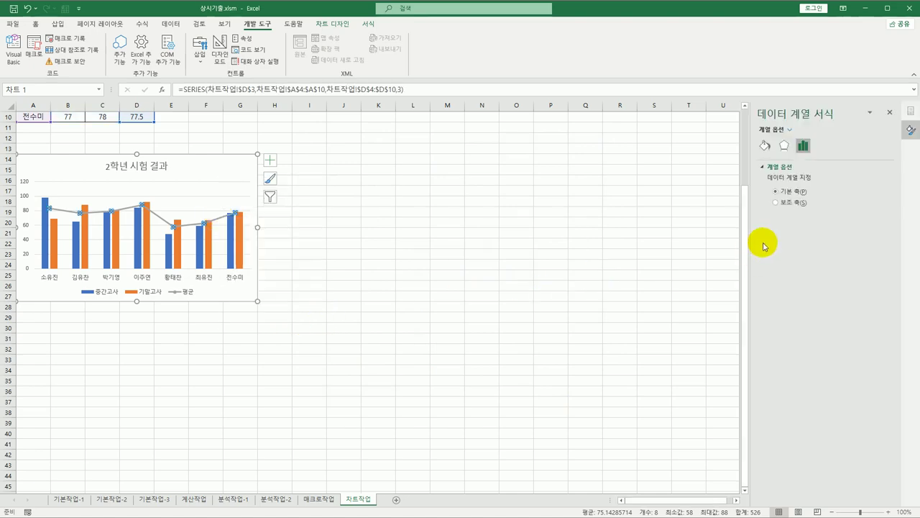
left_click(764, 151)
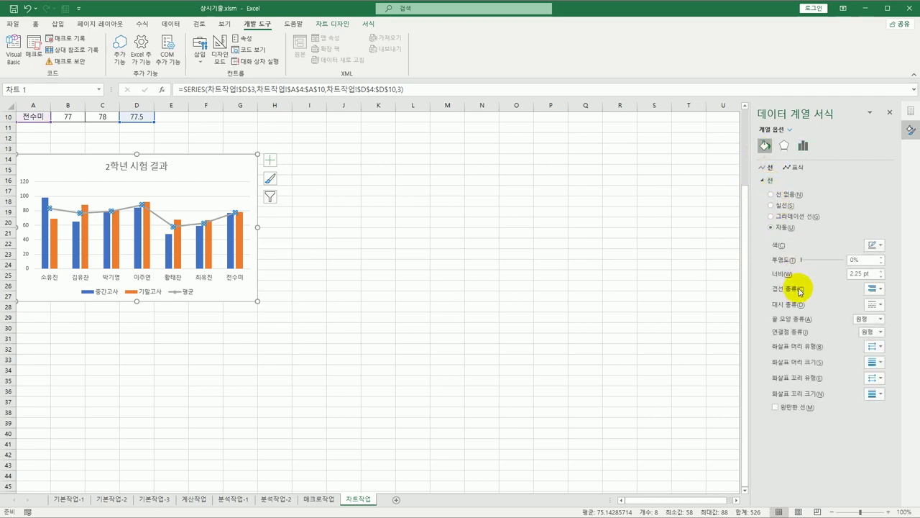
left_click(865, 274)
type("4")
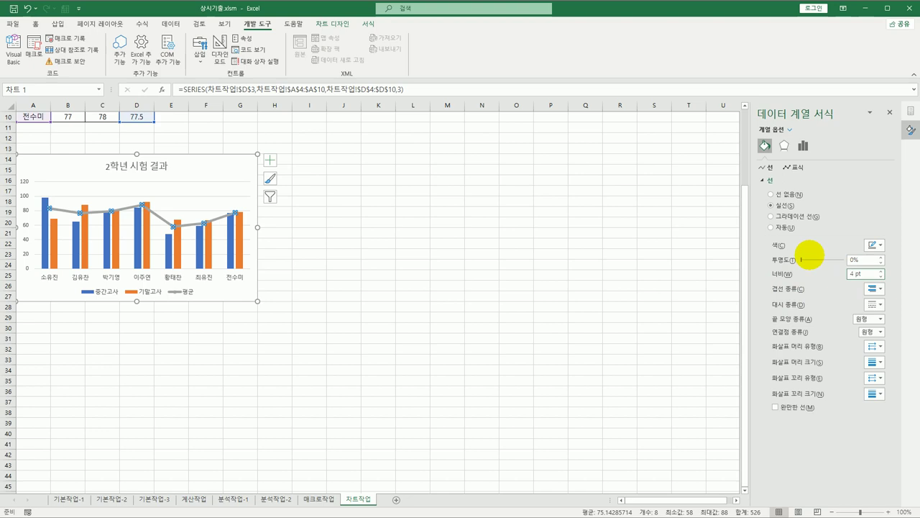
left_click(788, 409)
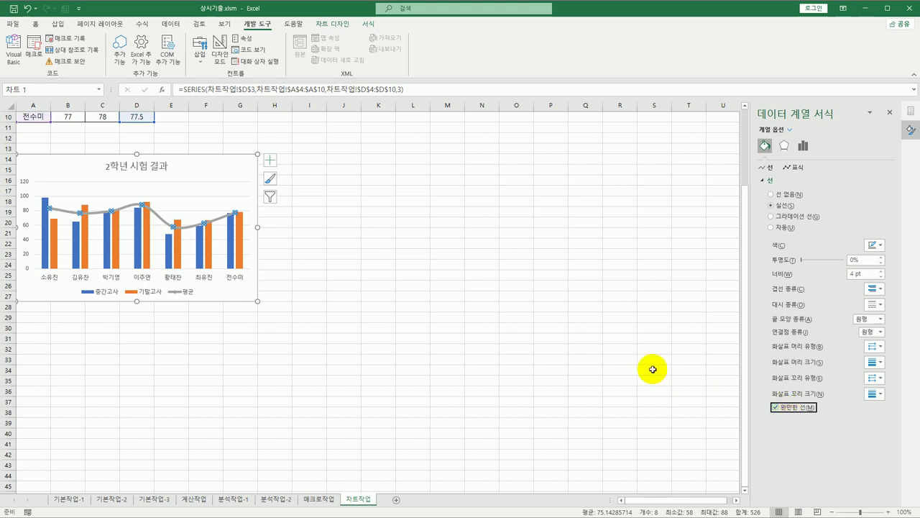
Add data labels above (위쪽) the points of the 평균 series and place the chart's legend at the top (위쪽)
mouse_move(223, 219)
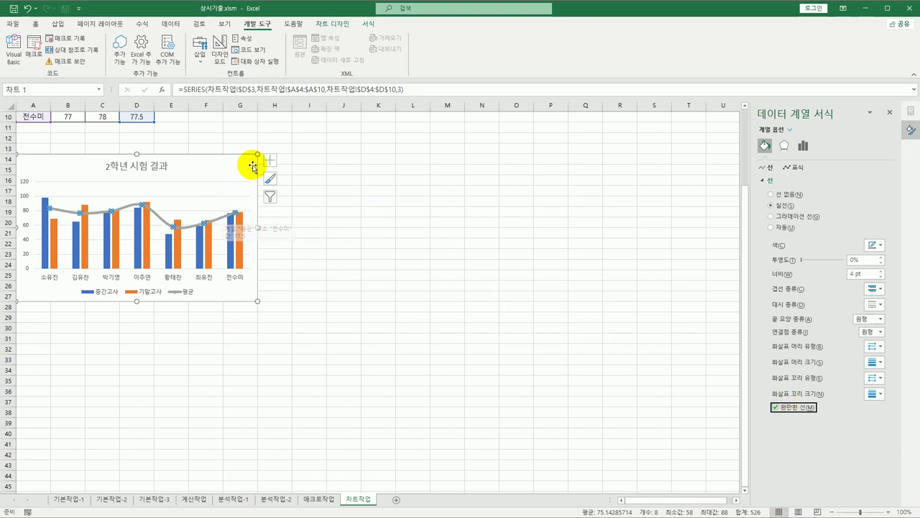
left_click(269, 160)
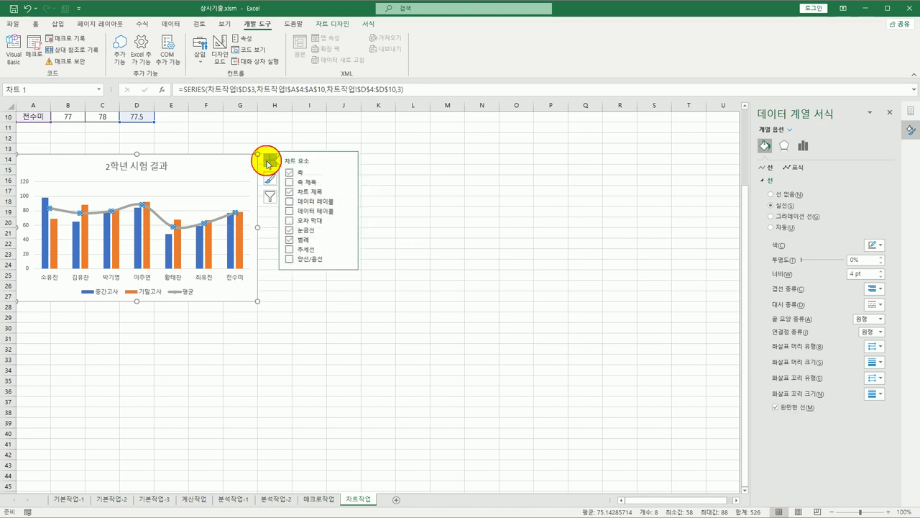
left_click(352, 204)
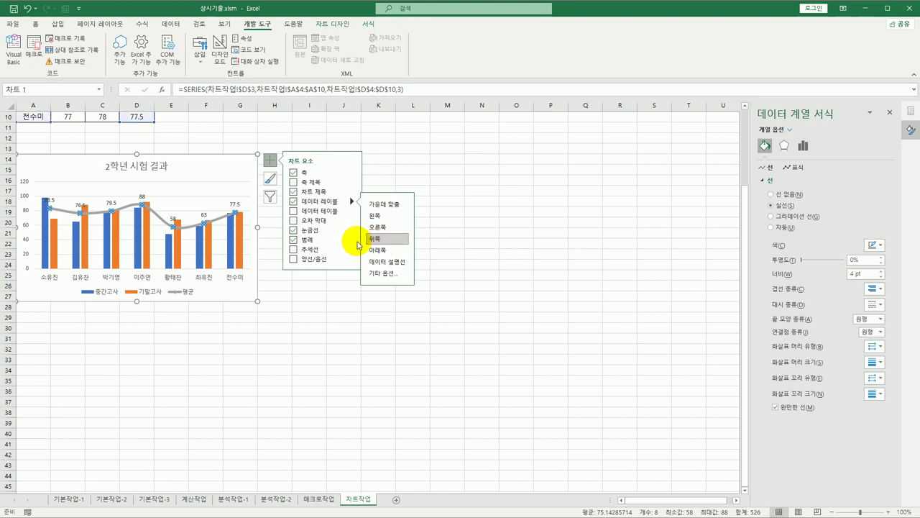
mouse_move(351, 239)
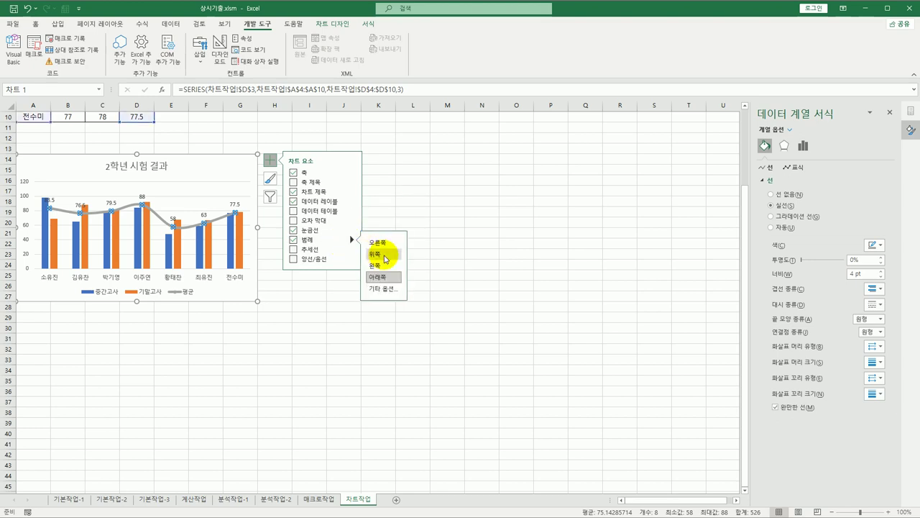
left_click(384, 255)
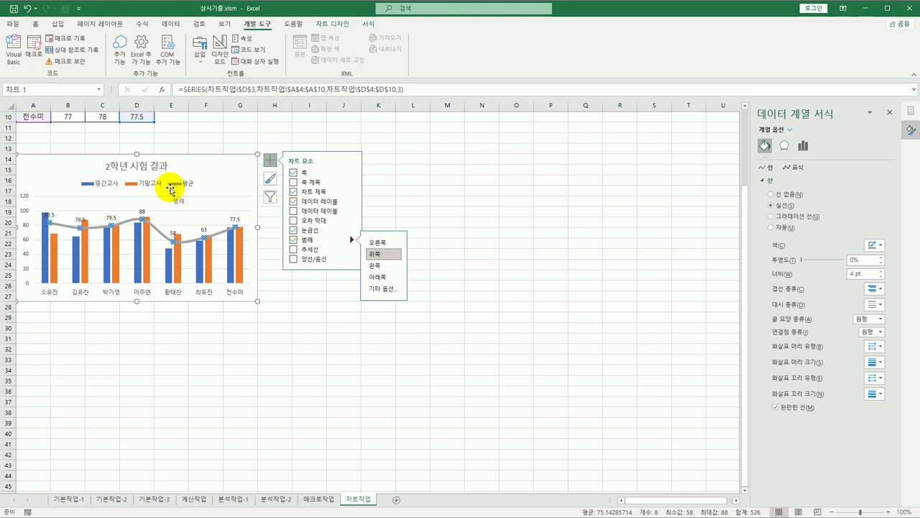
Apply the shape style 미세 효과 - 파랑, 강조 5 to the chart's legend
left_click(171, 190)
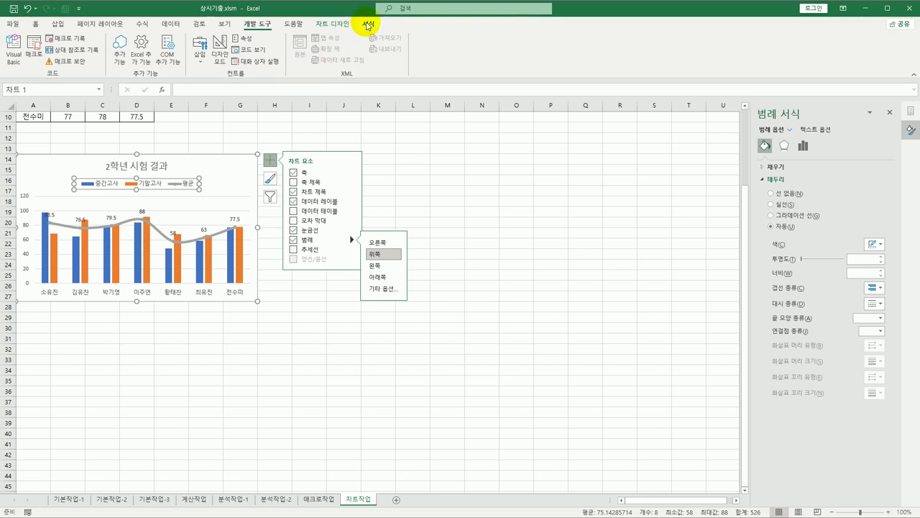
left_click(368, 26)
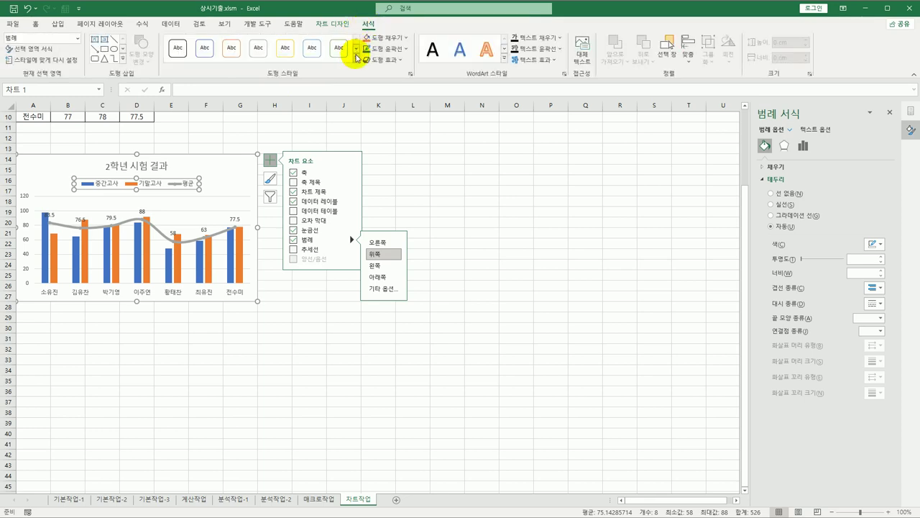
left_click(357, 56)
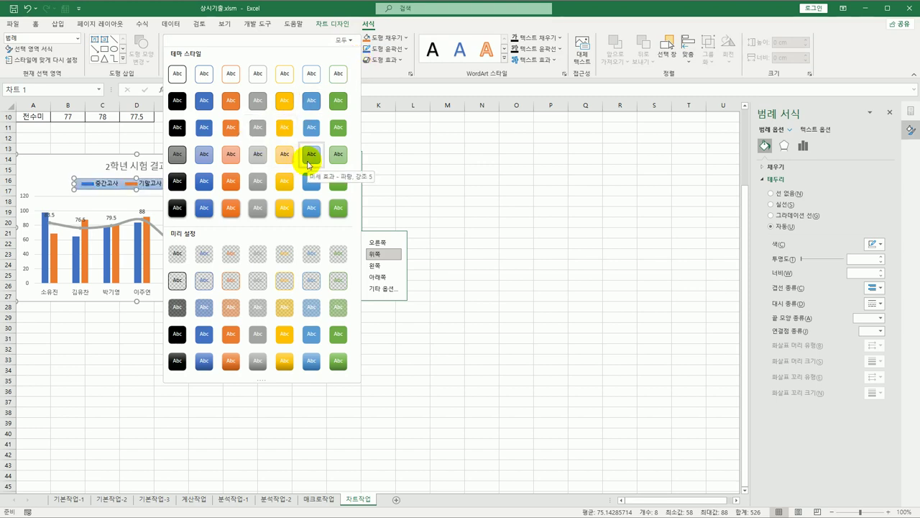
left_click(309, 162)
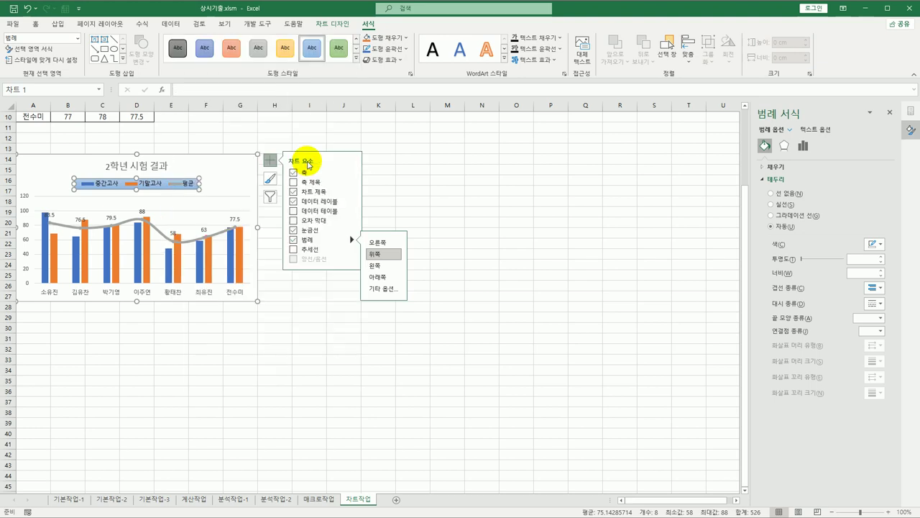
Set the major unit (기본 단위) of the chart's vertical value axis to 10
left_click(26, 199)
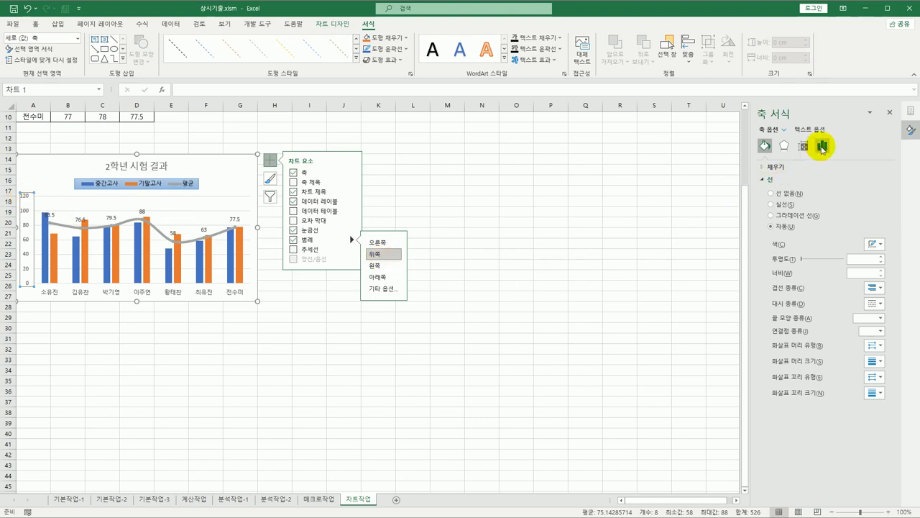
left_click(822, 147)
left_click(813, 231)
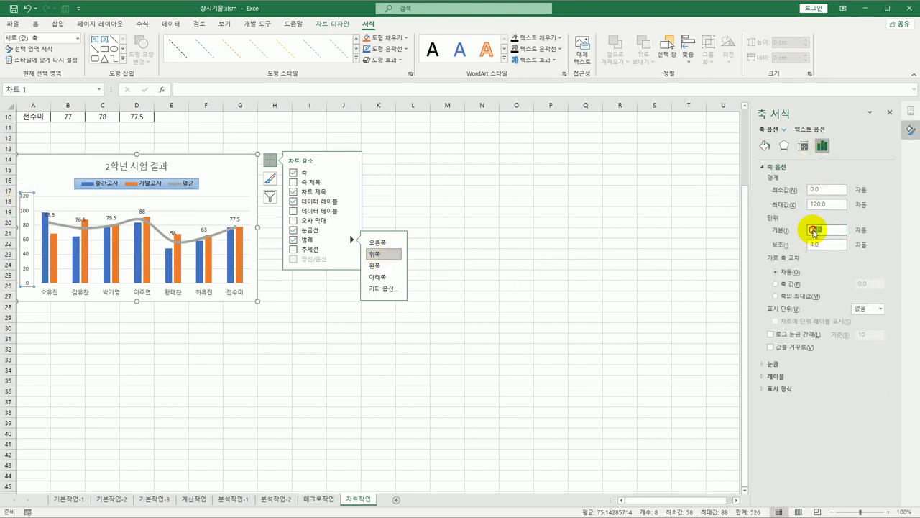
type("10")
key("Return")
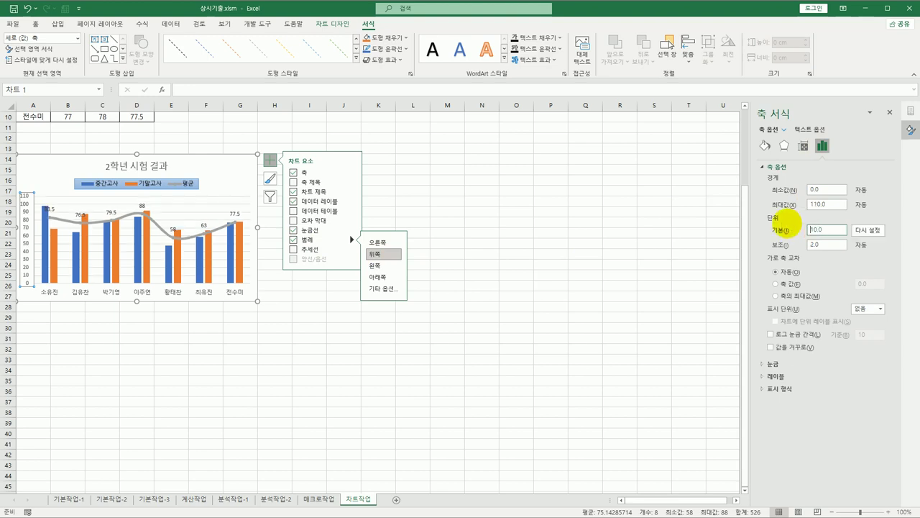
Format the vertical axis labels as numbers (숫자) with 1 decimal place
left_click(793, 389)
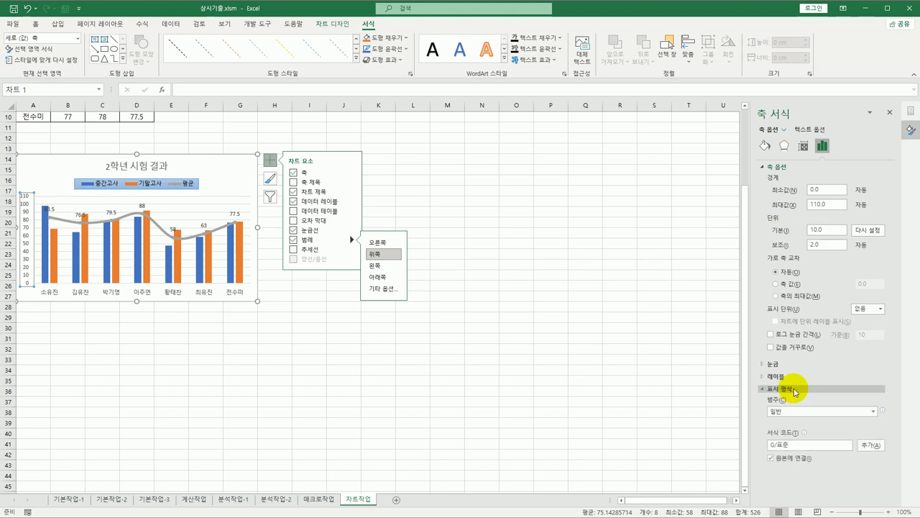
left_click(874, 411)
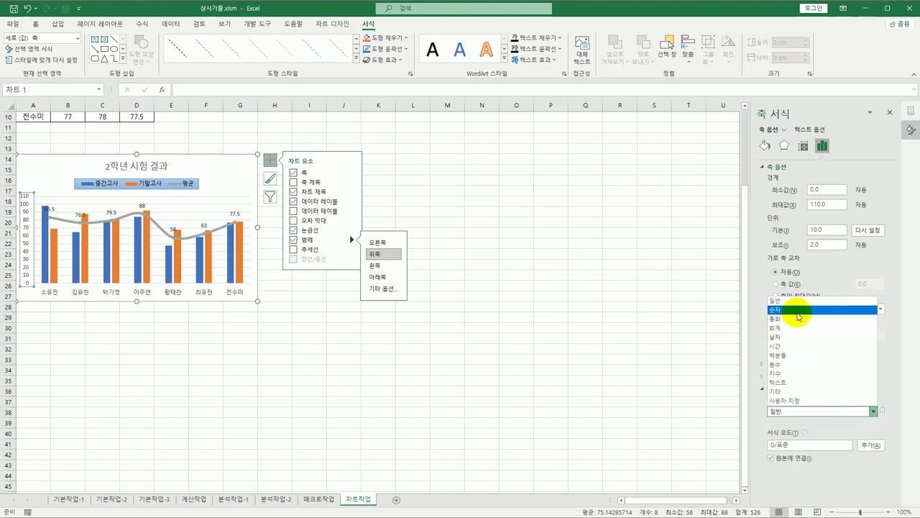
left_click(797, 310)
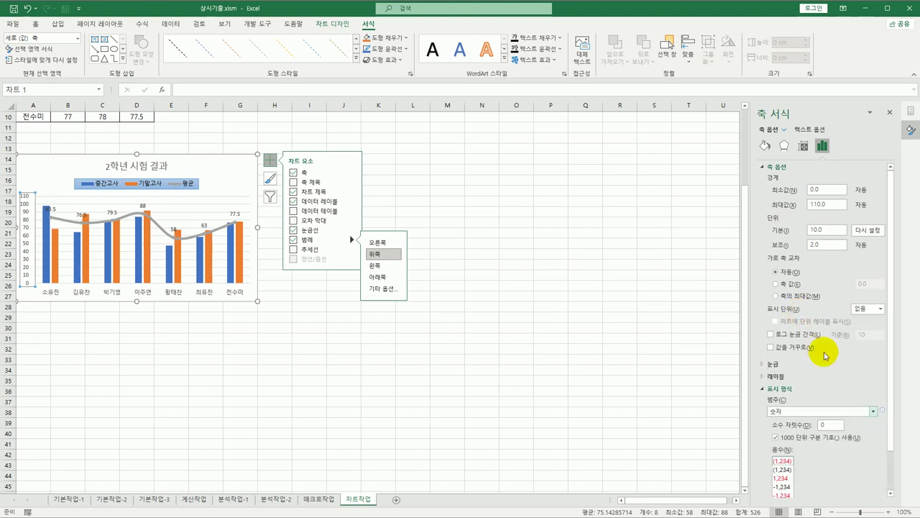
left_click(822, 424)
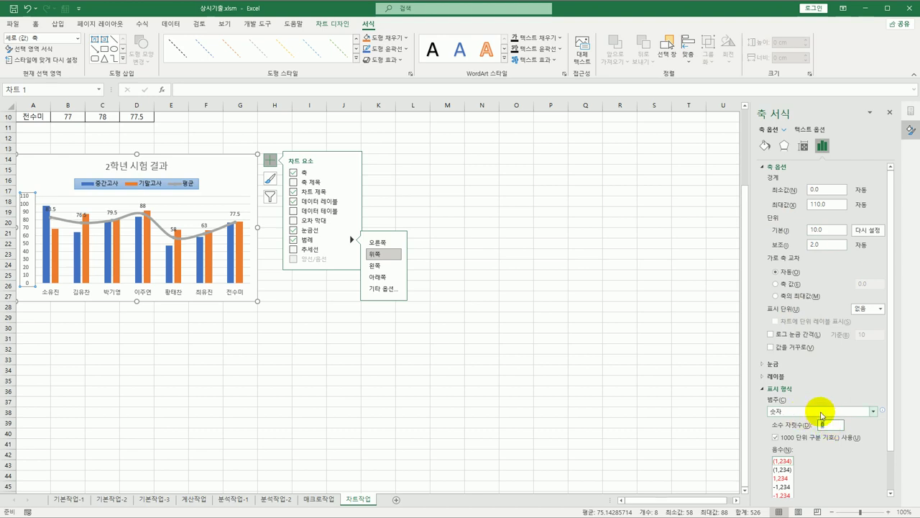
type("1")
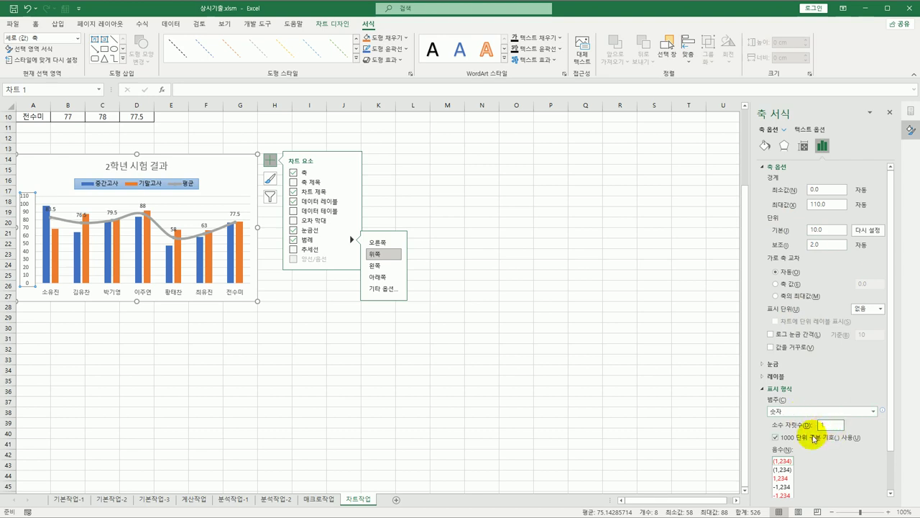
left_click(826, 426)
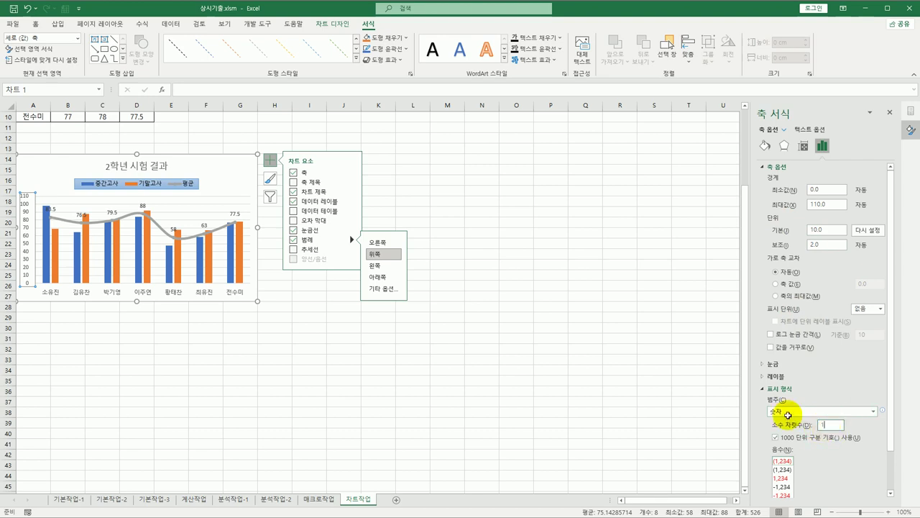
left_click(225, 179)
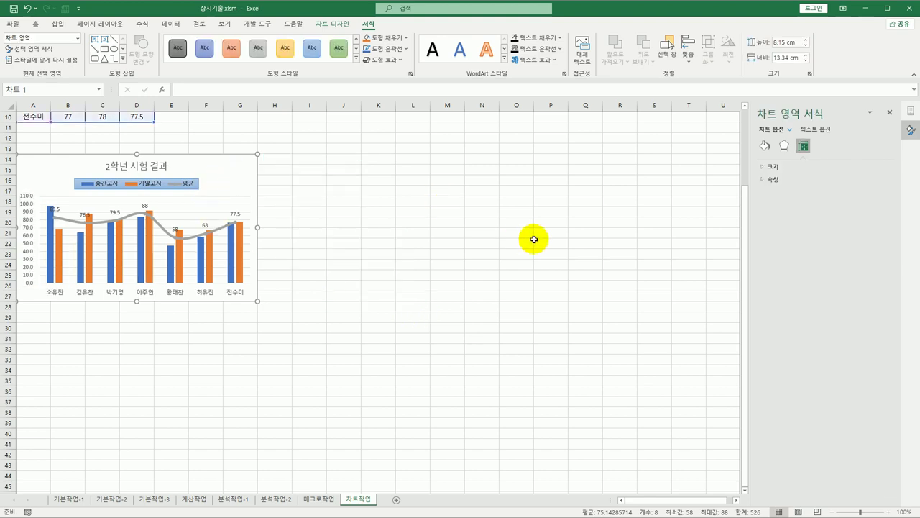
Examine the finished chart enlarged to 160%, checking its legend, data labels, smoothed line and vertical axis
left_click_drag(533, 238, 551, 241)
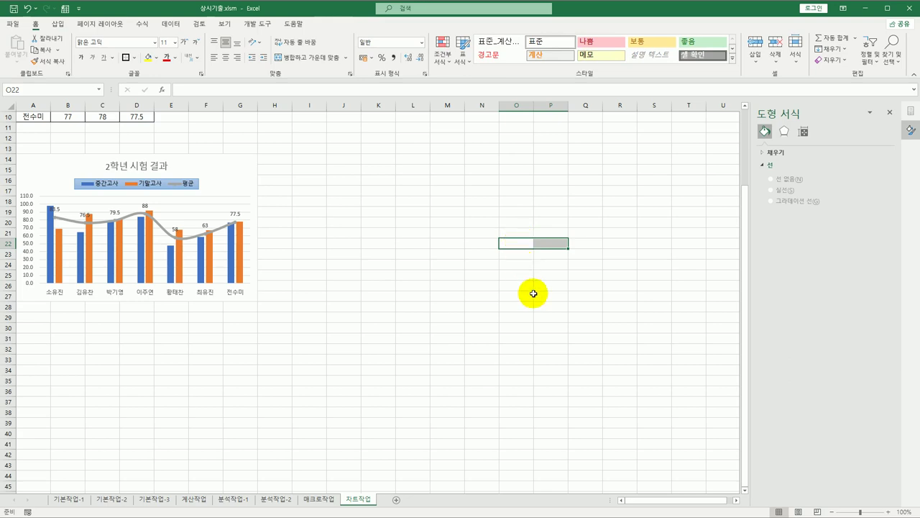
left_click(888, 511)
left_click(888, 512)
left_click(888, 512)
left_click(888, 512)
left_click(888, 512)
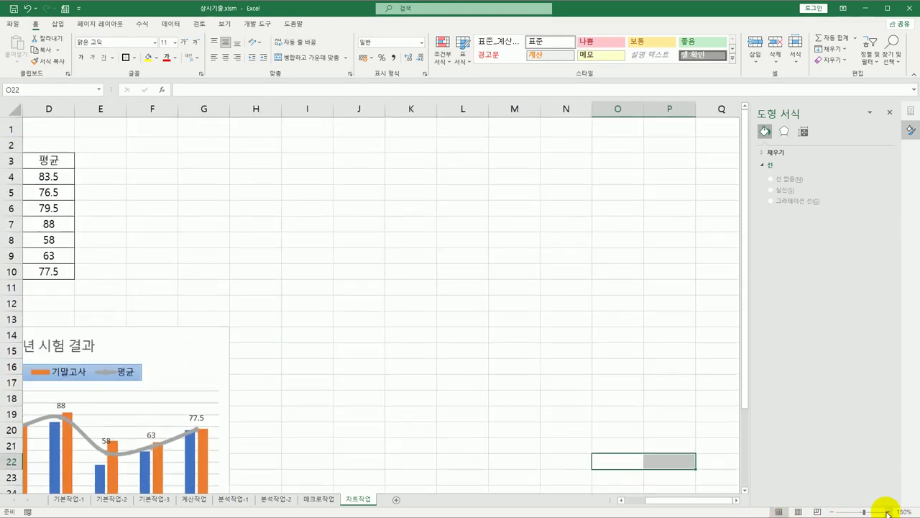
left_click(888, 511)
left_click(326, 399)
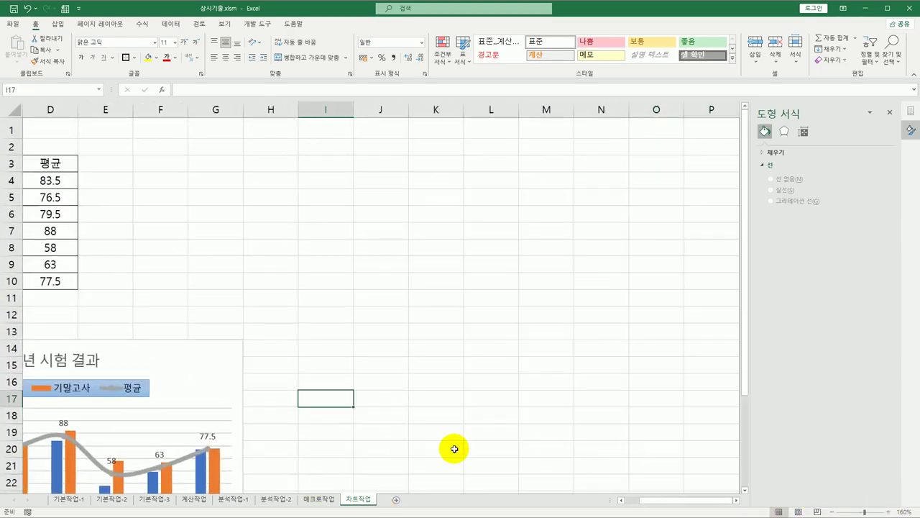
left_click_drag(640, 500, 579, 504)
scroll(536, 392, "down", 6)
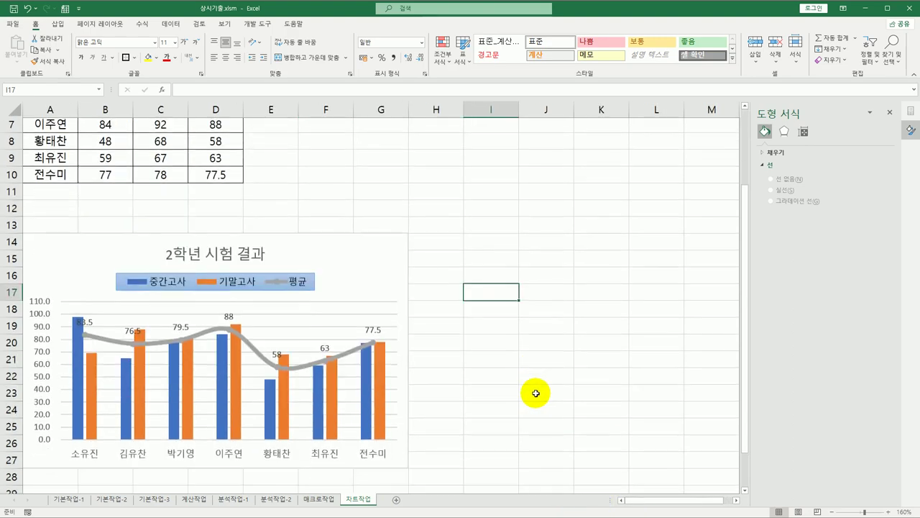
left_click(745, 106)
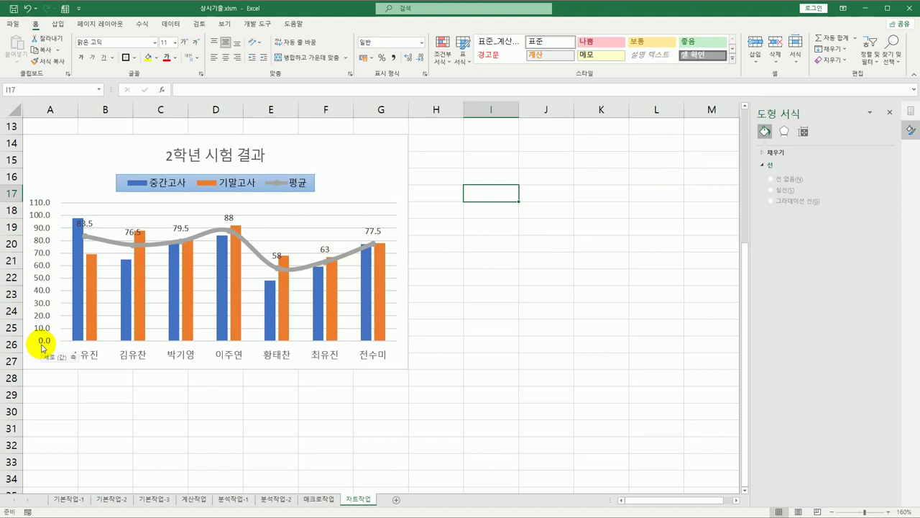
left_click(479, 374)
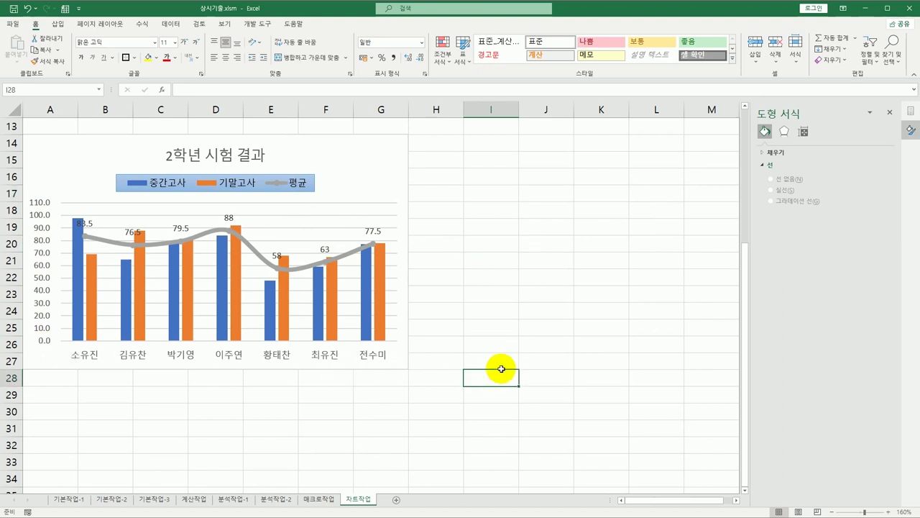